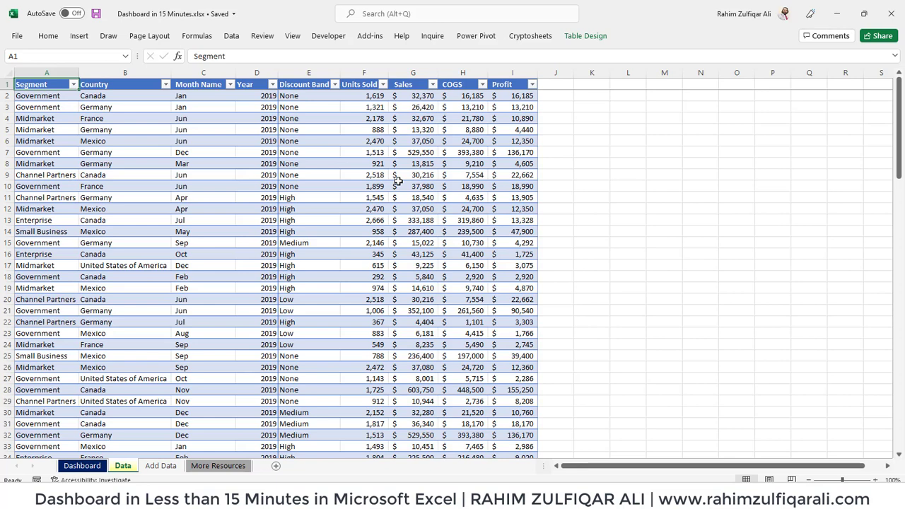
Step: Examine the sales table's columns on the Data sheet, from Segment and Country through Discount Band to Sales, COGS and Profit
{"action": "left_click", "coordinate": [219, 162]}
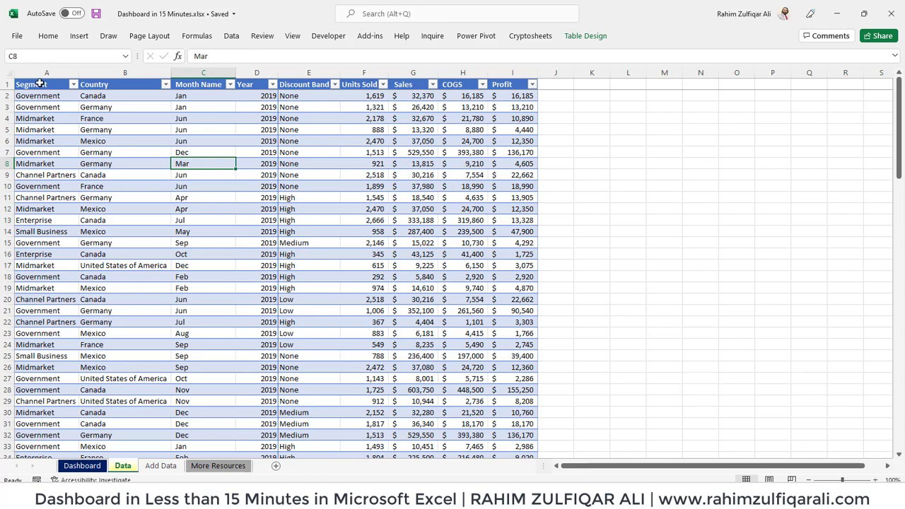
{"action": "left_click_drag", "start_coordinate": [41, 83], "coordinate": [39, 258]}
{"action": "left_click_drag", "start_coordinate": [106, 118], "coordinate": [129, 277]}
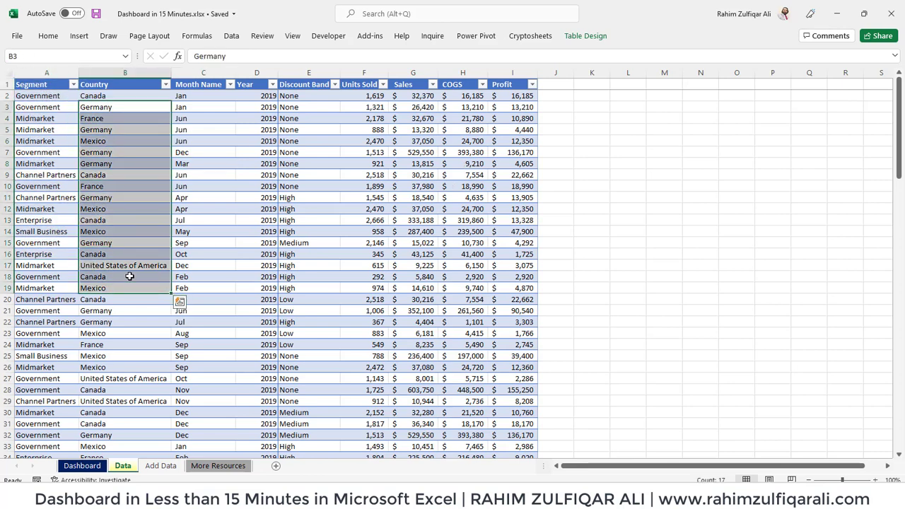
{"action": "left_click_drag", "start_coordinate": [195, 134], "coordinate": [197, 254]}
{"action": "left_click_drag", "start_coordinate": [255, 118], "coordinate": [268, 232]}
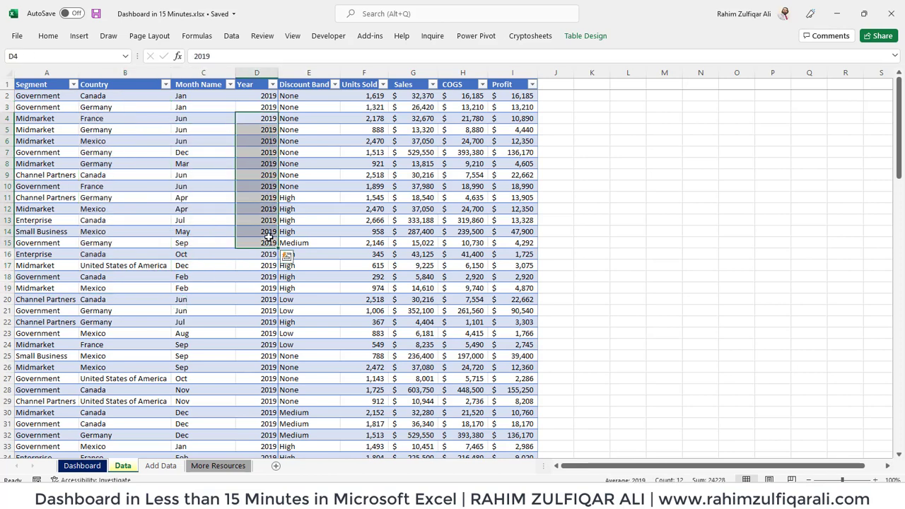
{"action": "left_click_drag", "start_coordinate": [317, 118], "coordinate": [332, 299]}
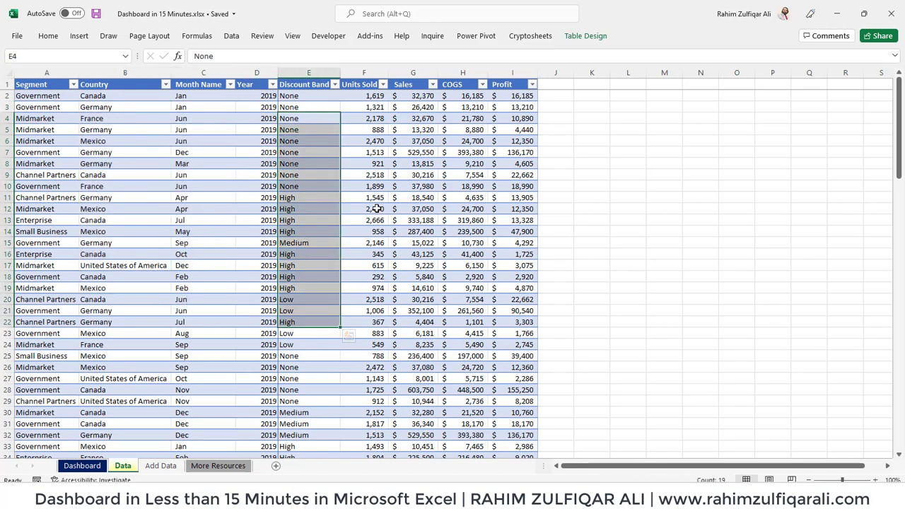
{"action": "left_click_drag", "start_coordinate": [359, 141], "coordinate": [378, 299]}
{"action": "left_click_drag", "start_coordinate": [425, 140], "coordinate": [424, 299]}
{"action": "left_click_drag", "start_coordinate": [470, 141], "coordinate": [472, 299]}
{"action": "left_click_drag", "start_coordinate": [526, 129], "coordinate": [523, 234]}
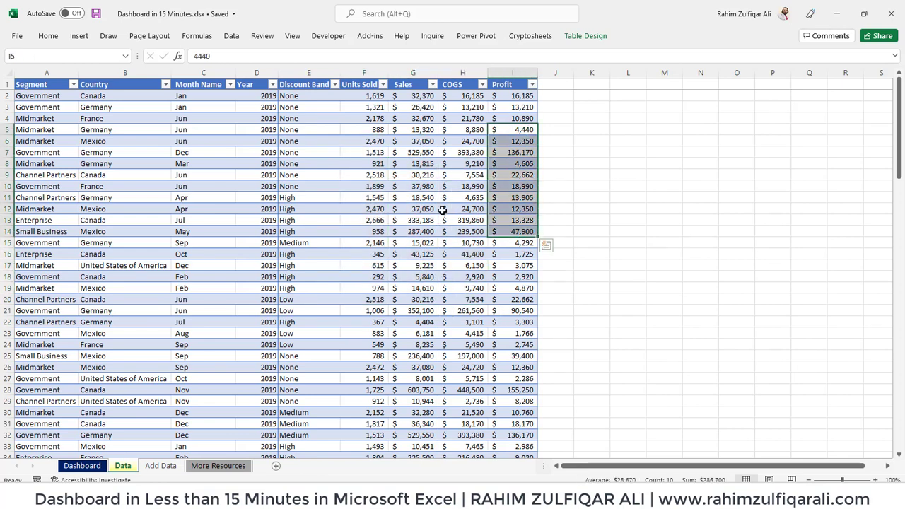
{"action": "left_click", "coordinate": [265, 232]}
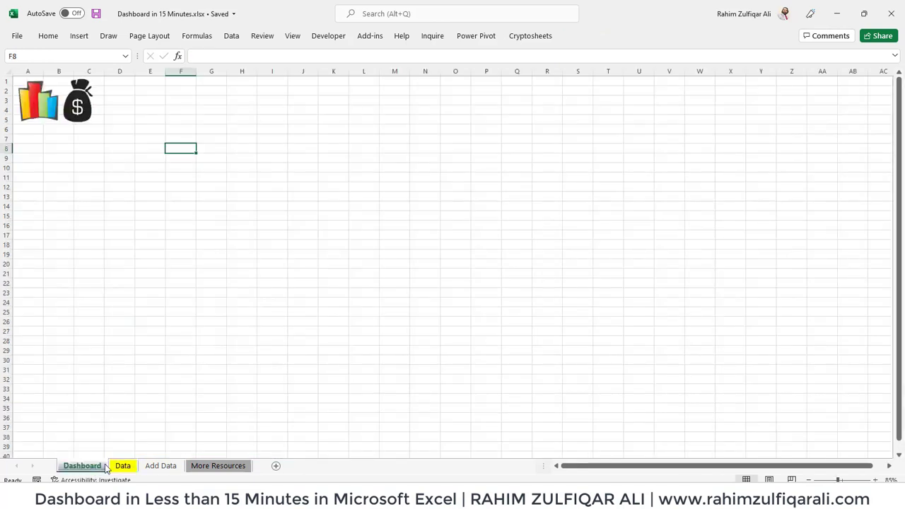
Step: Look through the workbook's Dashboard, Data, Add Data and More Resources sheets
{"action": "left_click", "coordinate": [82, 466]}
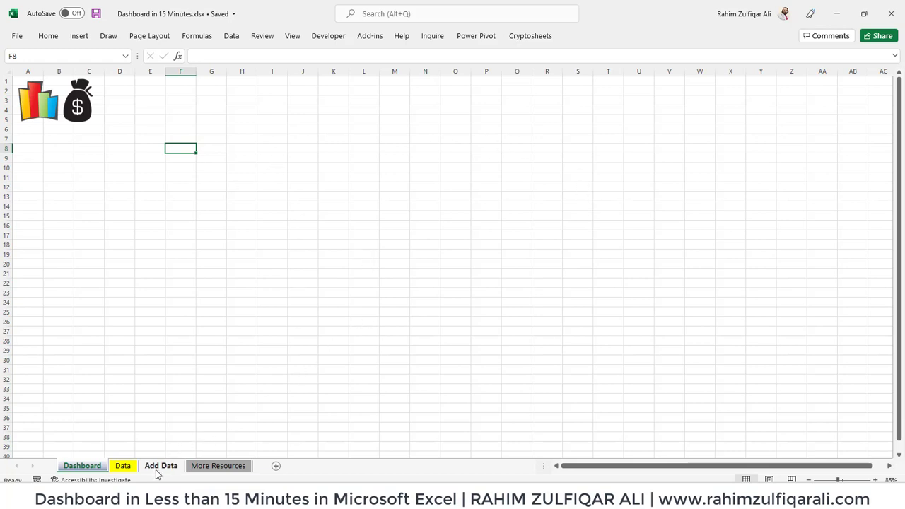
{"action": "left_click", "coordinate": [128, 470]}
{"action": "left_click", "coordinate": [255, 345]}
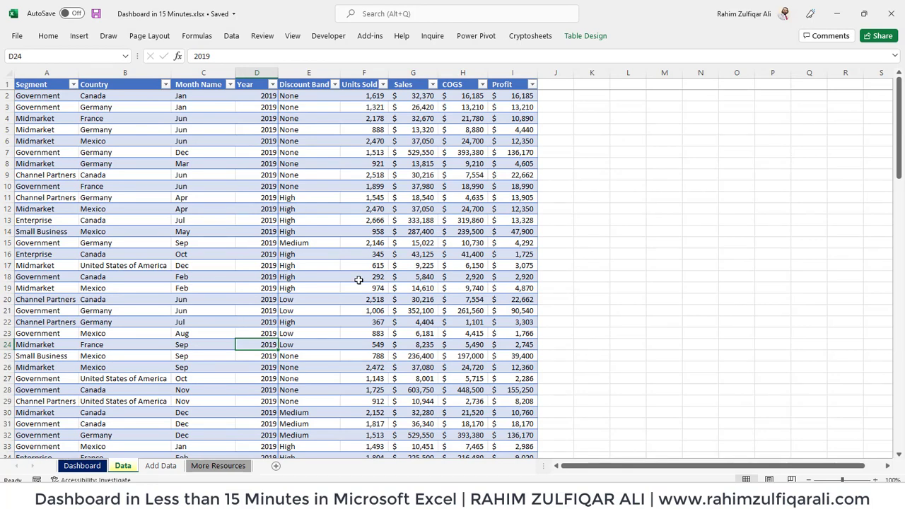
{"action": "left_click", "coordinate": [163, 466]}
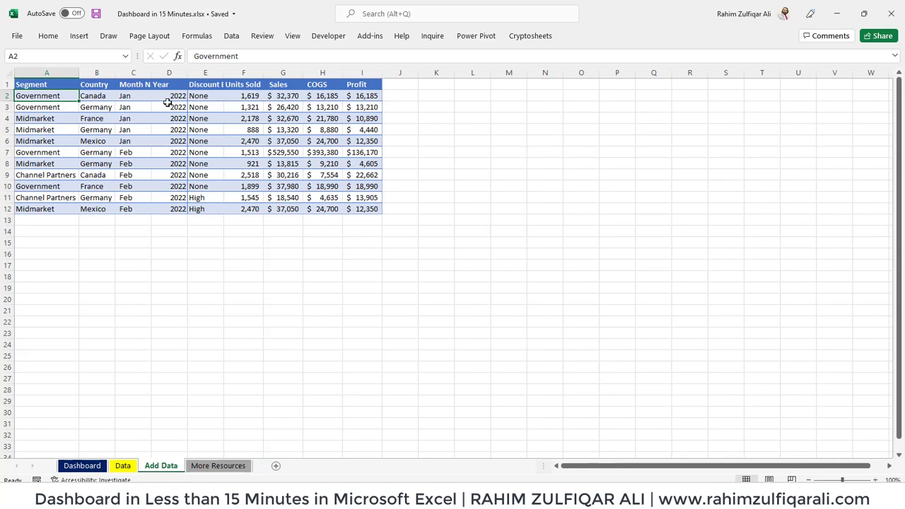
{"action": "left_click", "coordinate": [123, 465]}
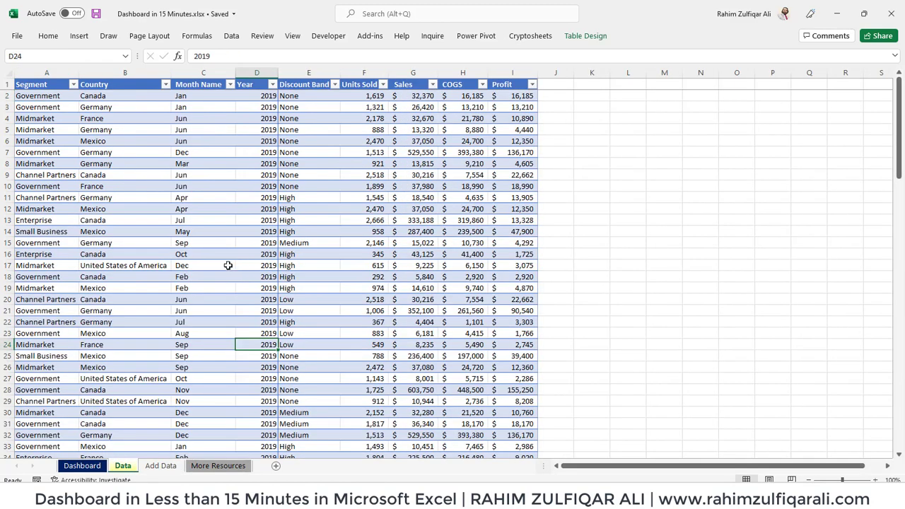
{"action": "left_click", "coordinate": [258, 286]}
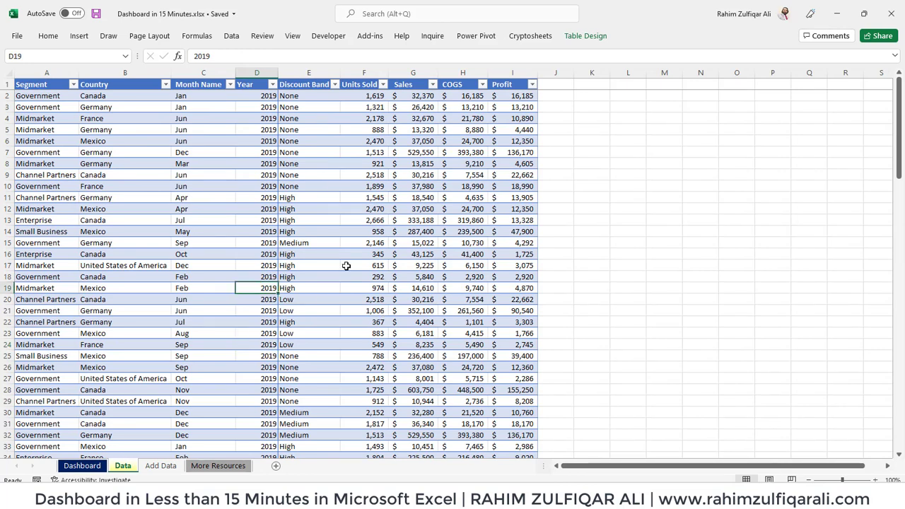
{"action": "left_click", "coordinate": [313, 325]}
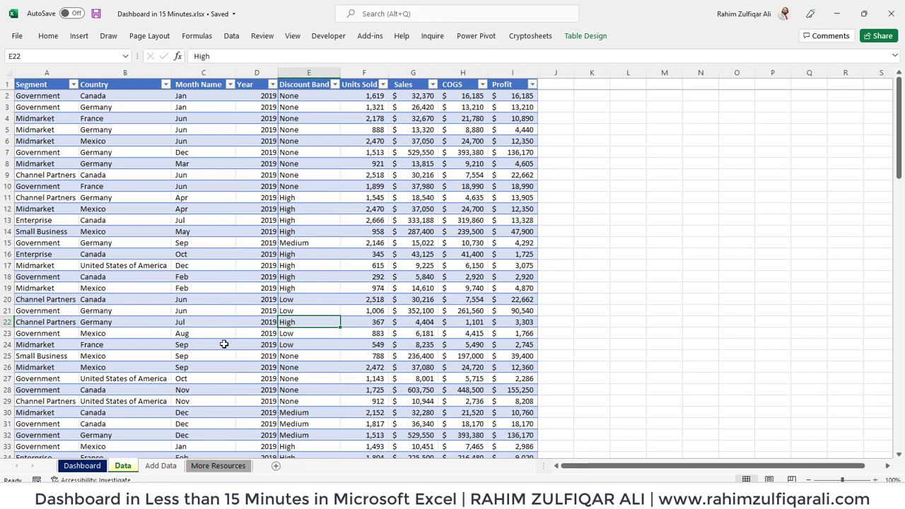
{"action": "left_click", "coordinate": [83, 466]}
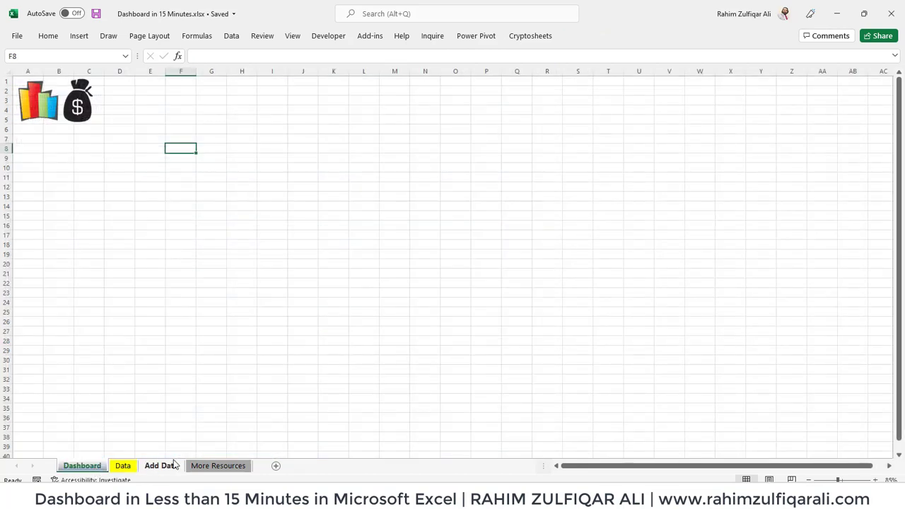
{"action": "left_click", "coordinate": [161, 466]}
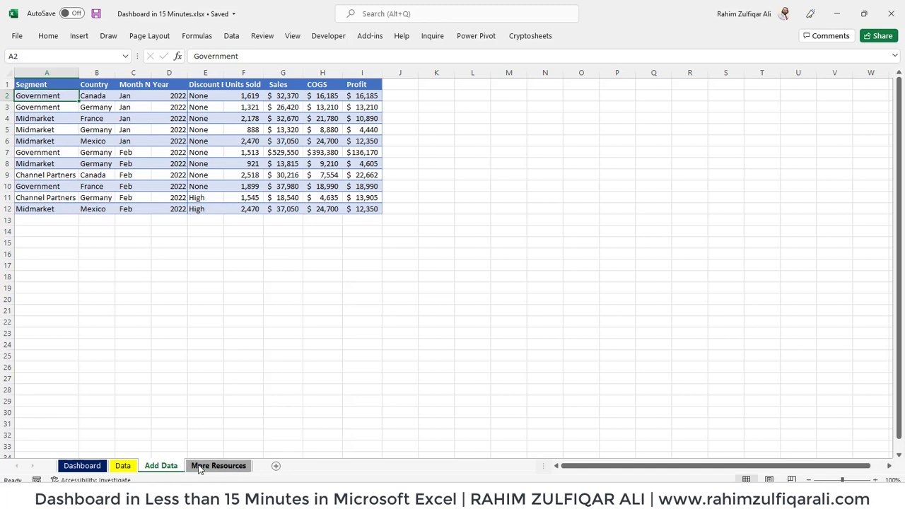
{"action": "left_click", "coordinate": [202, 467]}
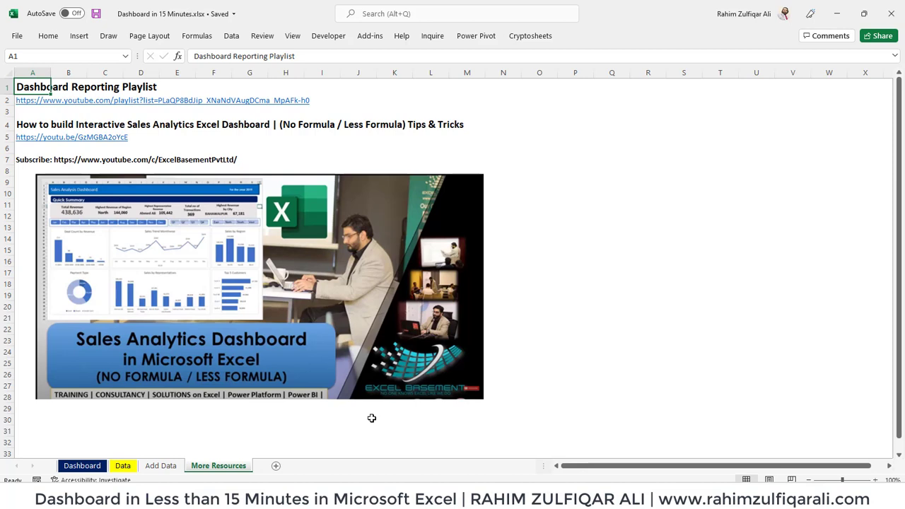
{"action": "left_click", "coordinate": [152, 468]}
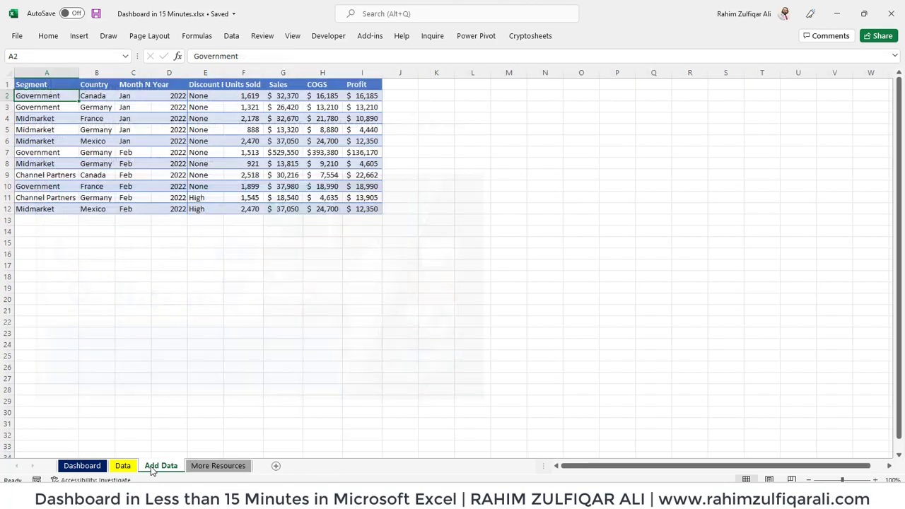
Step: Check the full extent of the sales table on the Data sheet, from its header row to its last record
{"action": "left_click", "coordinate": [124, 466]}
{"action": "left_click", "coordinate": [167, 211]}
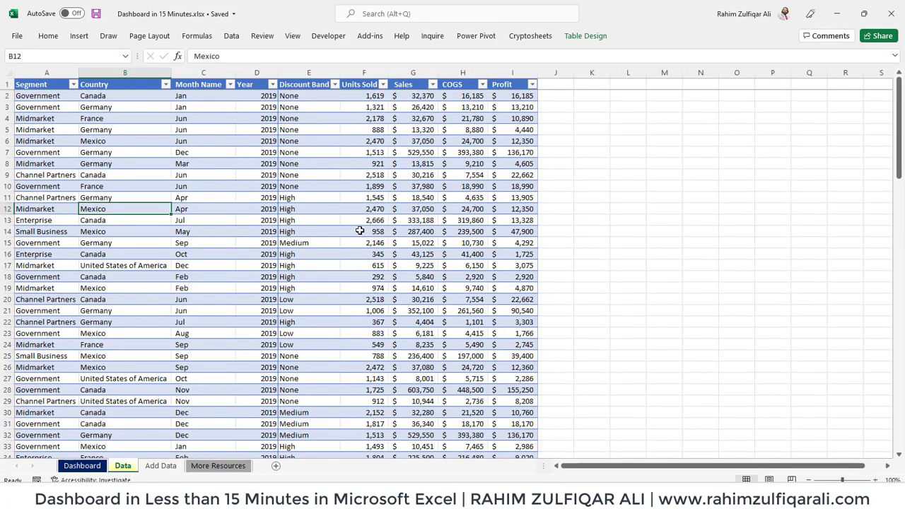
{"action": "key", "text": "ctrl+Up"}
{"action": "key", "text": "Left"}
{"action": "key", "text": "ctrl+shift+End"}
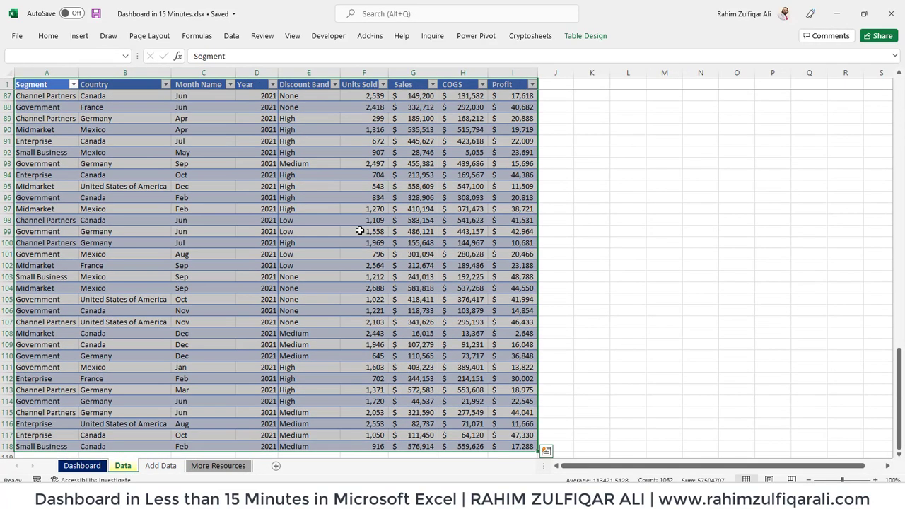
{"action": "left_click", "coordinate": [263, 226]}
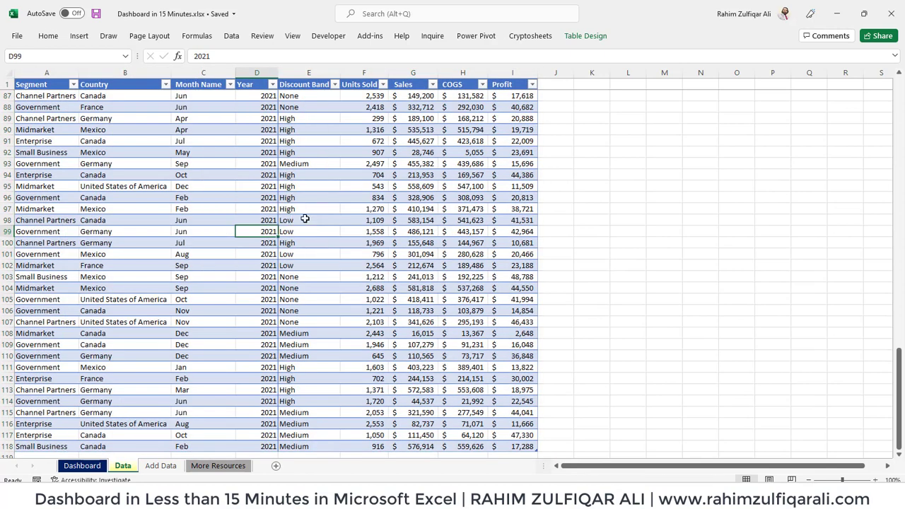
Step: Create a PivotTable from the Data table on a new worksheet
{"action": "left_click", "coordinate": [303, 187]}
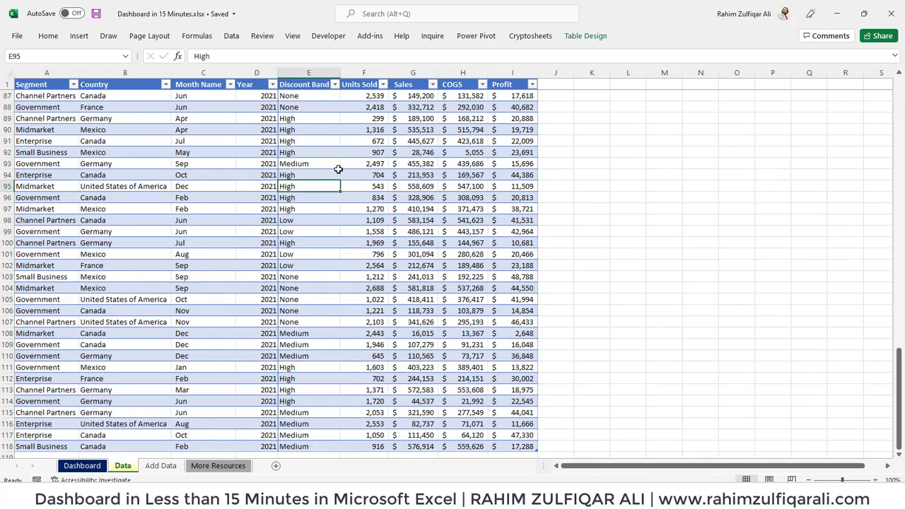
{"action": "left_click", "coordinate": [78, 36]}
{"action": "left_click", "coordinate": [25, 65]}
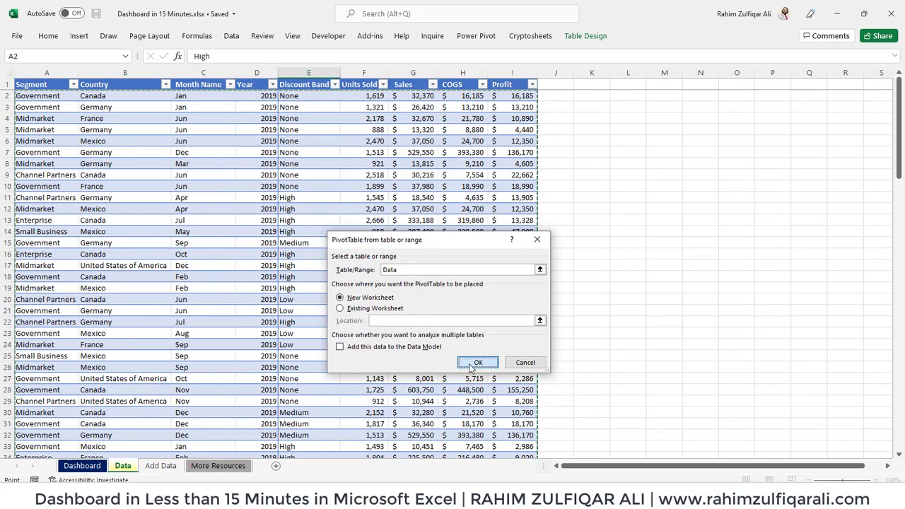
{"action": "left_click", "coordinate": [472, 363]}
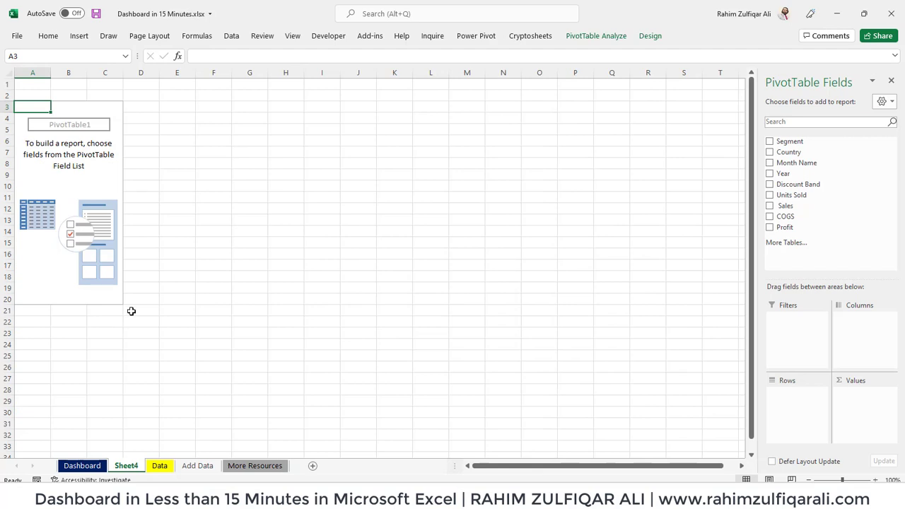
Step: Rename the new PivotTable sheet as Workings
{"action": "double_click", "coordinate": [126, 466]}
{"action": "type", "text": "W"}
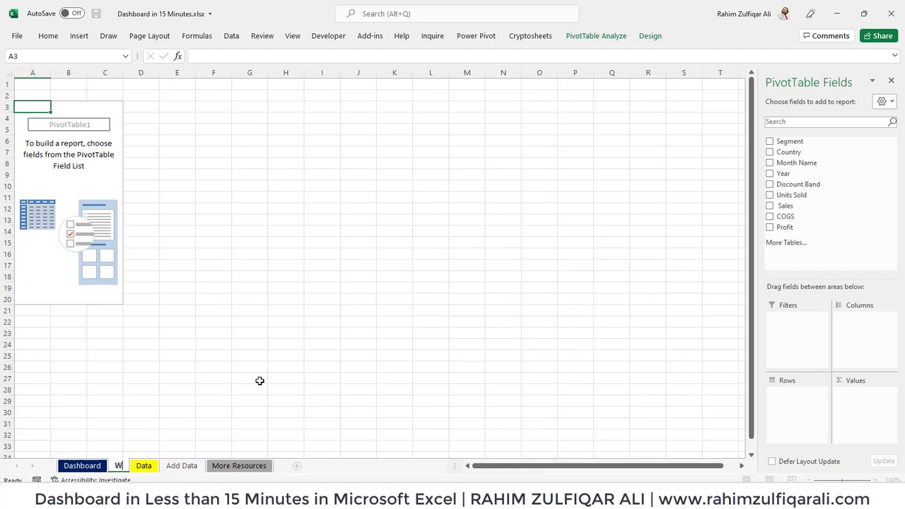
{"action": "type", "text": "orkings"}
{"action": "key", "text": "Return"}
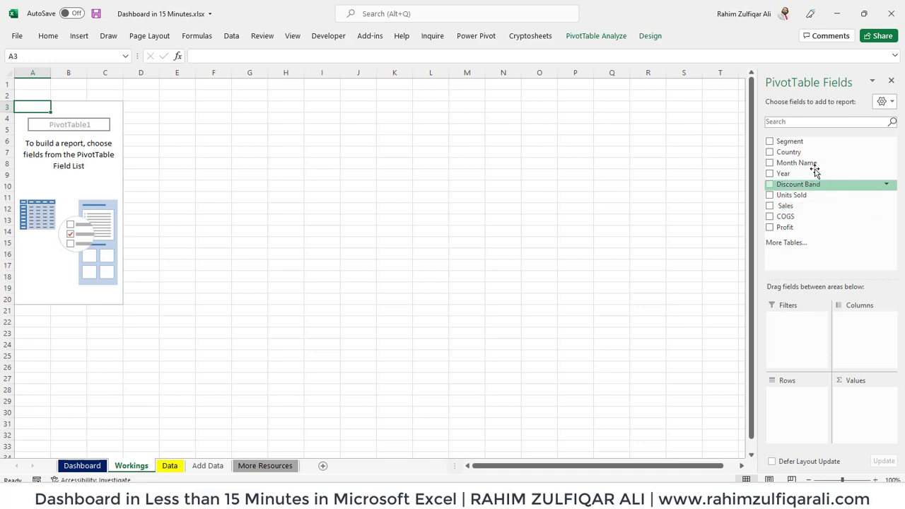
Step: Build the PivotTable with Country and then Segment as rows and the sum of Sales as values
{"action": "left_click_drag", "start_coordinate": [807, 155], "coordinate": [800, 402]}
{"action": "left_click_drag", "start_coordinate": [810, 139], "coordinate": [808, 424]}
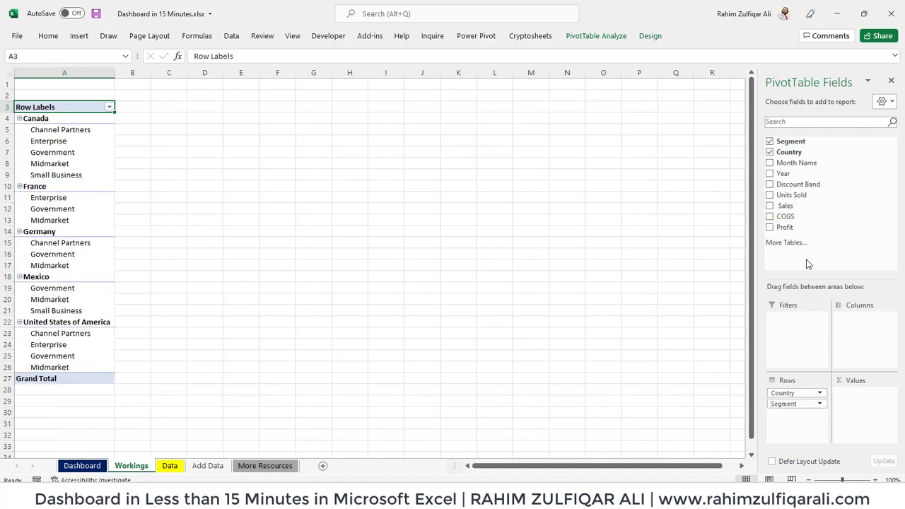
{"action": "left_click_drag", "start_coordinate": [791, 209], "coordinate": [867, 412]}
Step: Format all the PivotTable's sales values with thousands separators and no decimal places
{"action": "left_click_drag", "start_coordinate": [141, 118], "coordinate": [149, 373]}
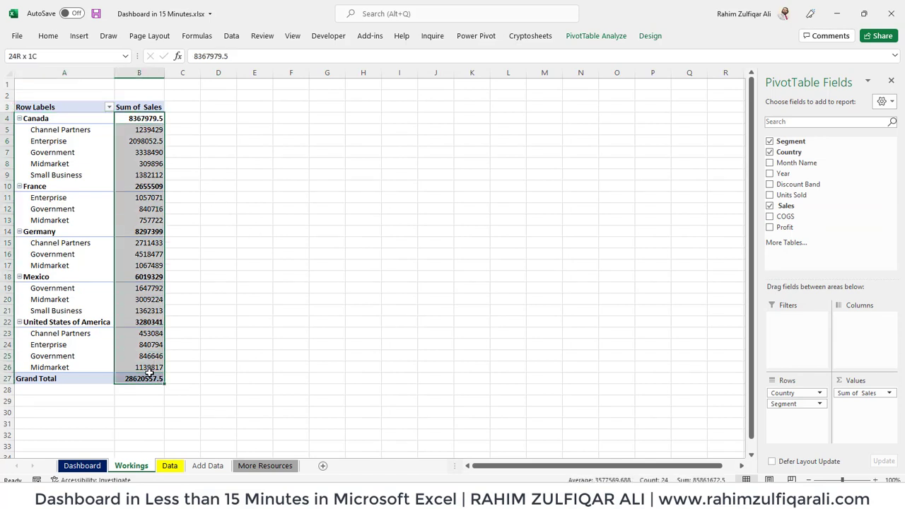
{"action": "left_click", "coordinate": [48, 36]}
{"action": "left_click", "coordinate": [460, 76]}
{"action": "left_click", "coordinate": [493, 76]}
{"action": "left_click", "coordinate": [492, 76]}
{"action": "left_click", "coordinate": [134, 127]}
{"action": "left_click", "coordinate": [162, 164]}
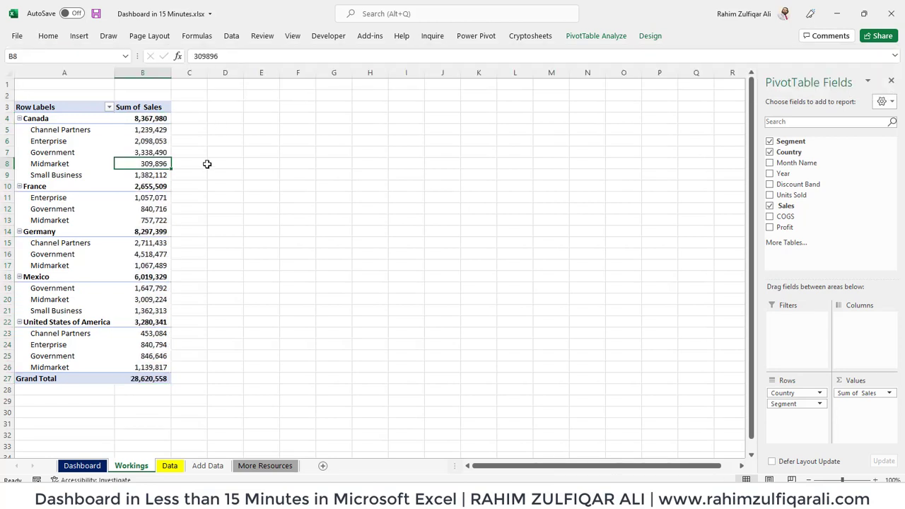
Step: Insert a 2-D clustered bar chart from the PivotTable and enlarge it beside the table to span about columns C to N, rows 3 to 29
{"action": "left_click", "coordinate": [135, 144]}
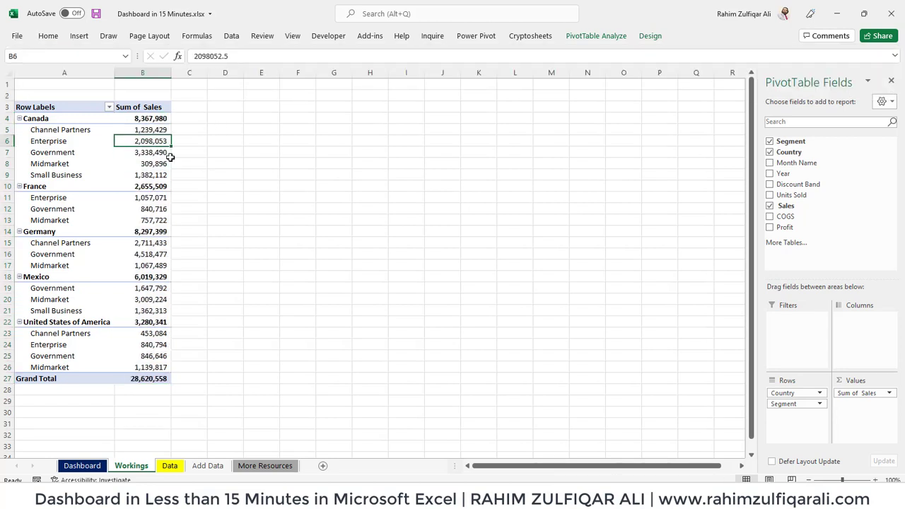
{"action": "left_click", "coordinate": [79, 35]}
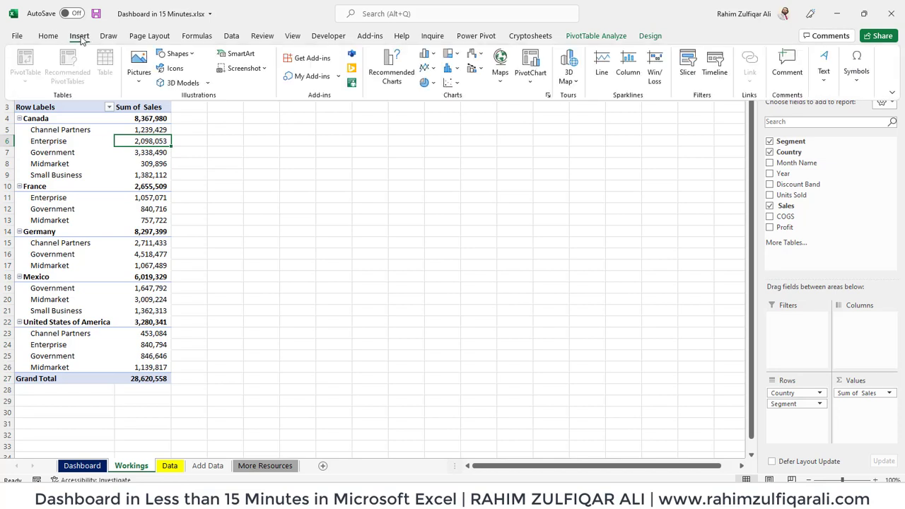
{"action": "left_click", "coordinate": [427, 55]}
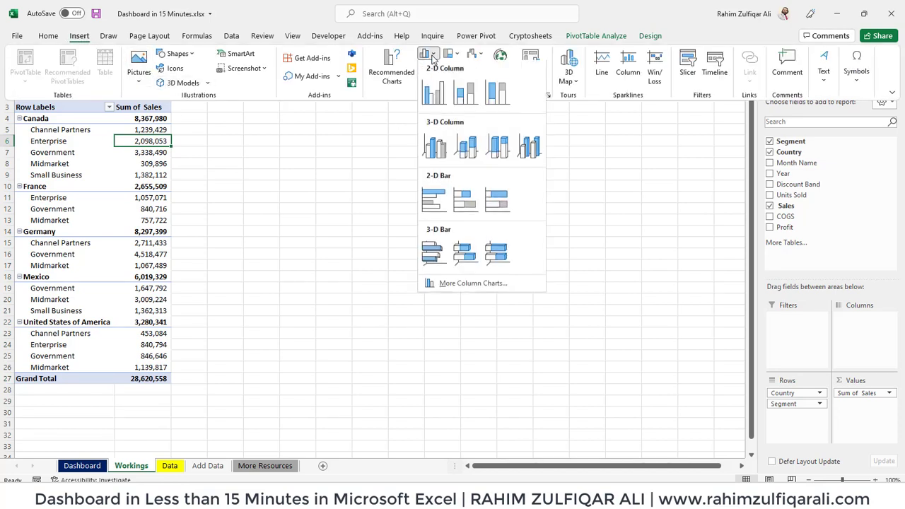
{"action": "left_click", "coordinate": [432, 194]}
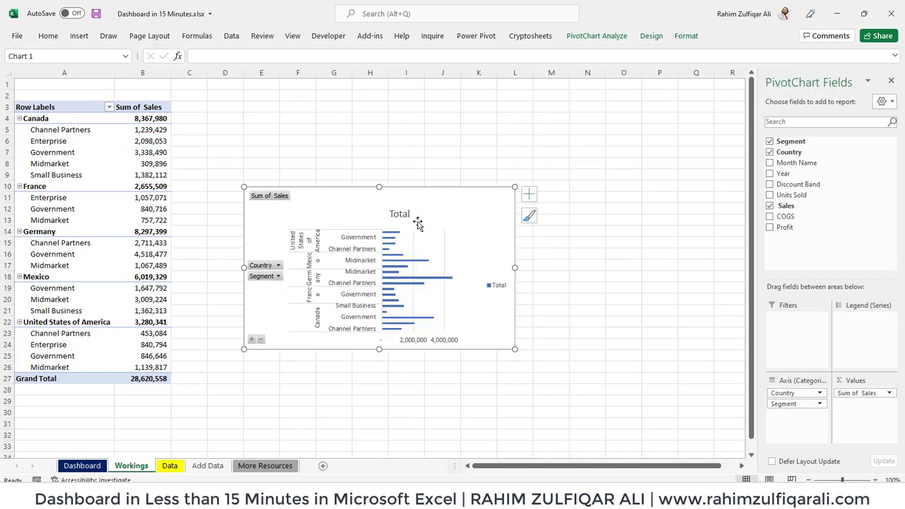
{"action": "left_click_drag", "start_coordinate": [418, 195], "coordinate": [351, 89]}
{"action": "left_click_drag", "start_coordinate": [455, 263], "coordinate": [579, 411]}
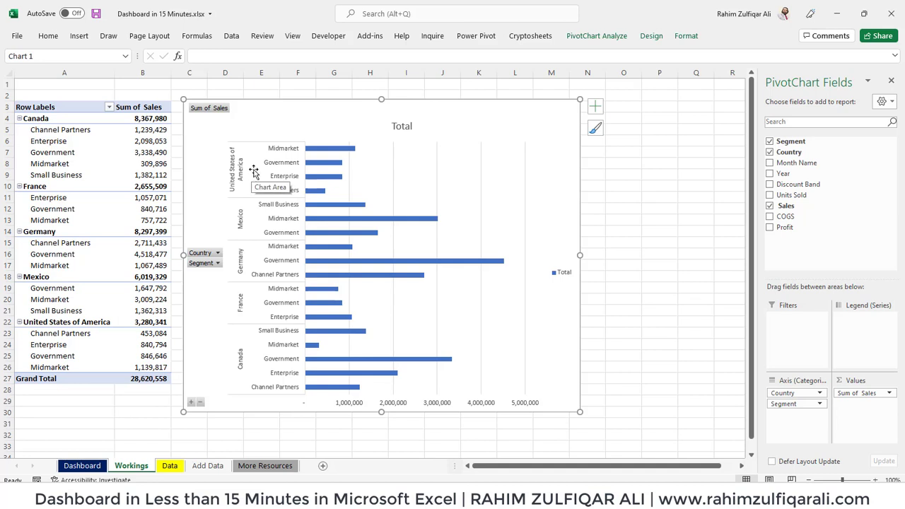
Step: Set the bar chart's vertical category axis to show its categories in reverse order
{"action": "left_click", "coordinate": [244, 145]}
{"action": "right_click", "coordinate": [244, 146]}
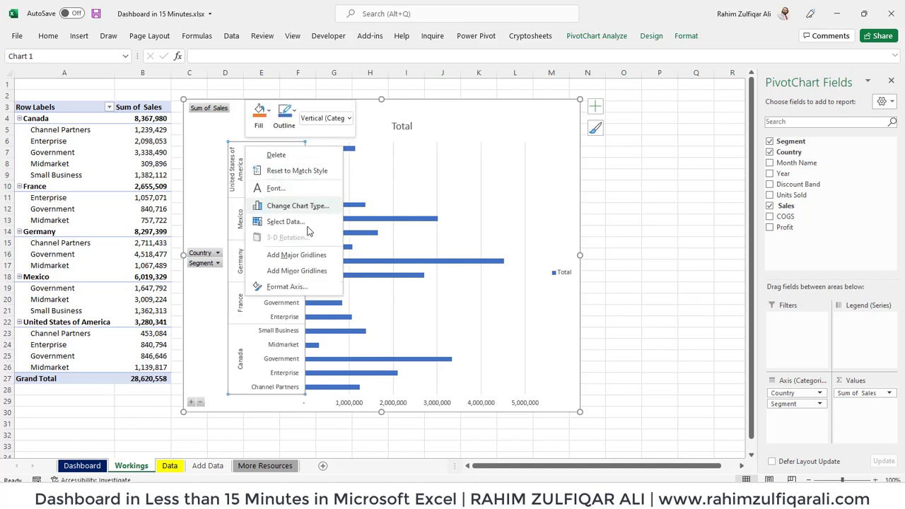
{"action": "left_click", "coordinate": [303, 289]}
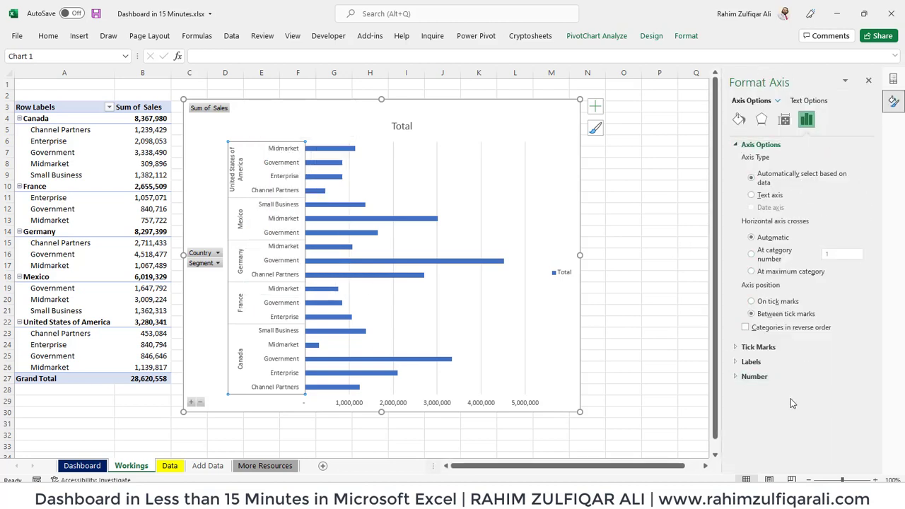
{"action": "left_click", "coordinate": [745, 328]}
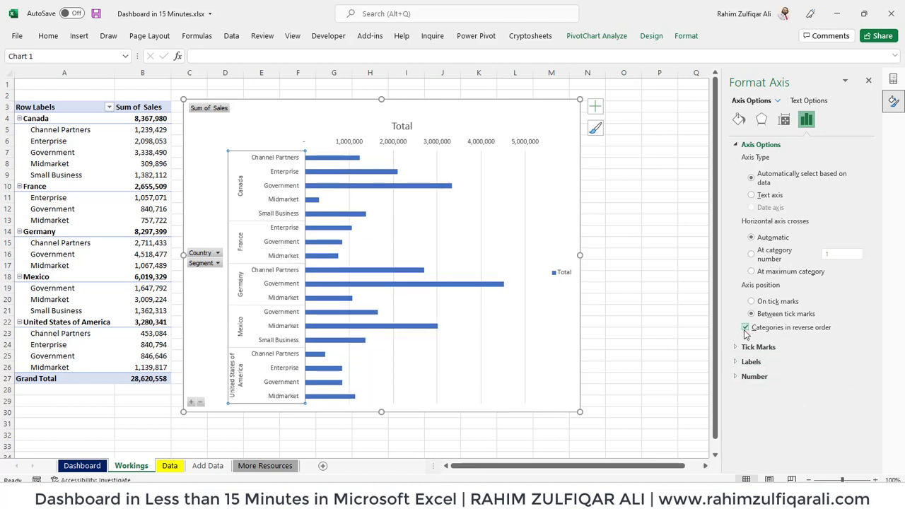
Step: Make the horizontal axis cross at the maximum category and hide all field buttons on the chart
{"action": "left_click", "coordinate": [783, 273]}
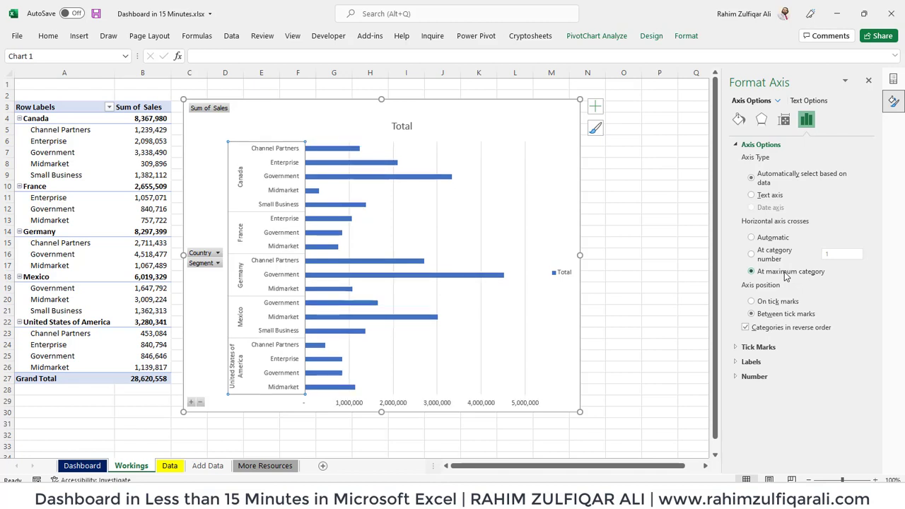
{"action": "left_click", "coordinate": [868, 79]}
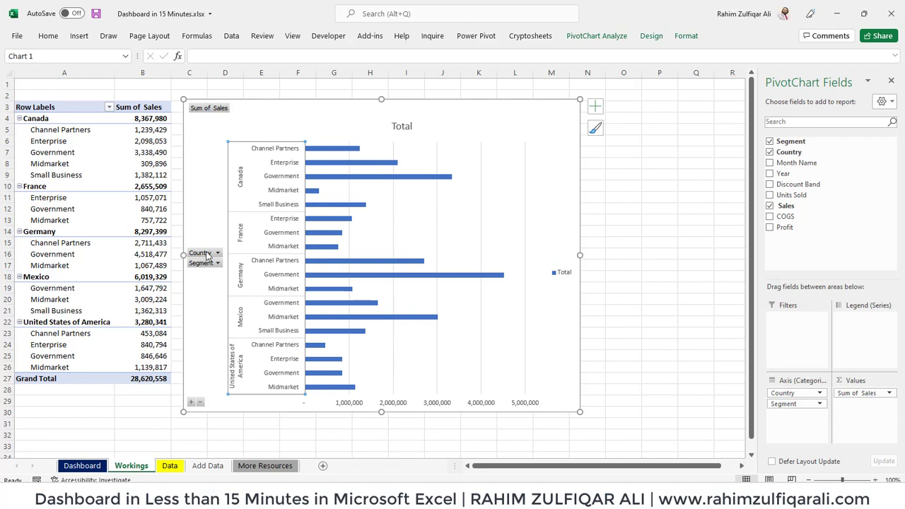
{"action": "right_click", "coordinate": [206, 110]}
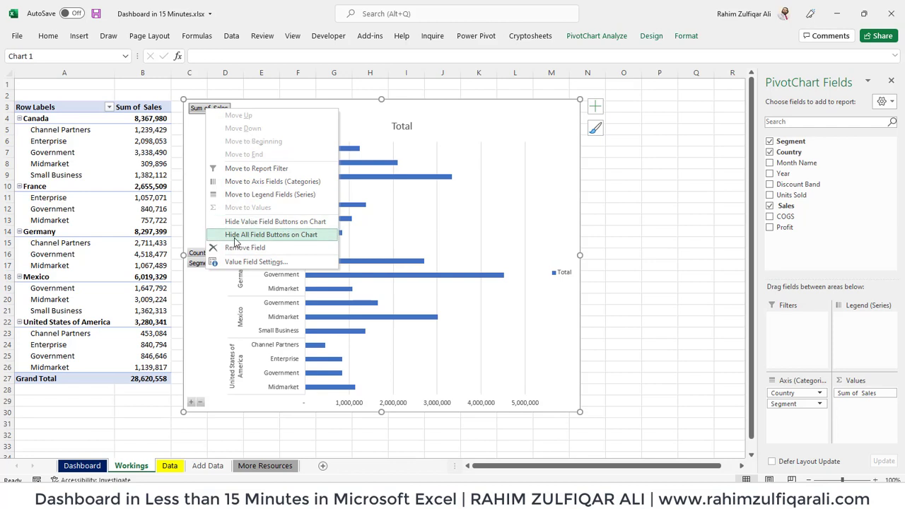
{"action": "left_click", "coordinate": [257, 238]}
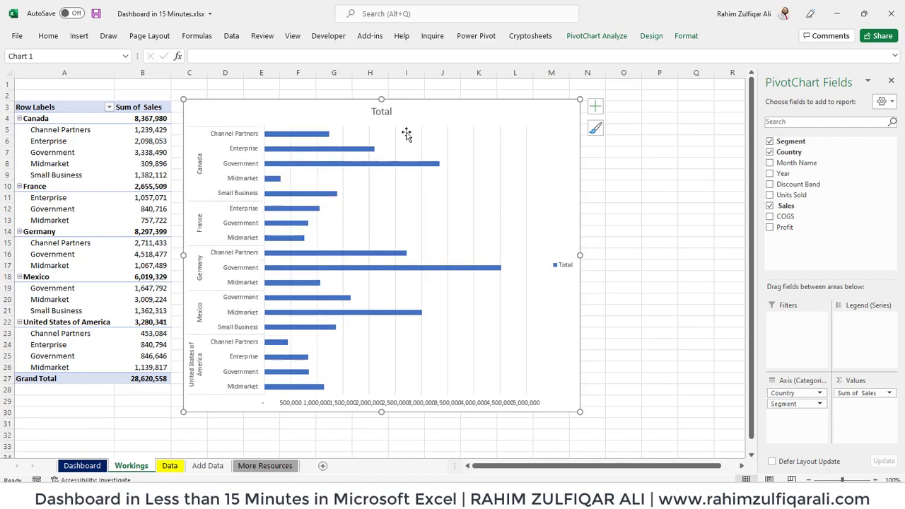
Step: Retitle the bar chart "Sales by Country" and move the title to the chart's upper-left corner
{"action": "left_click", "coordinate": [372, 106]}
{"action": "double_click", "coordinate": [378, 111]}
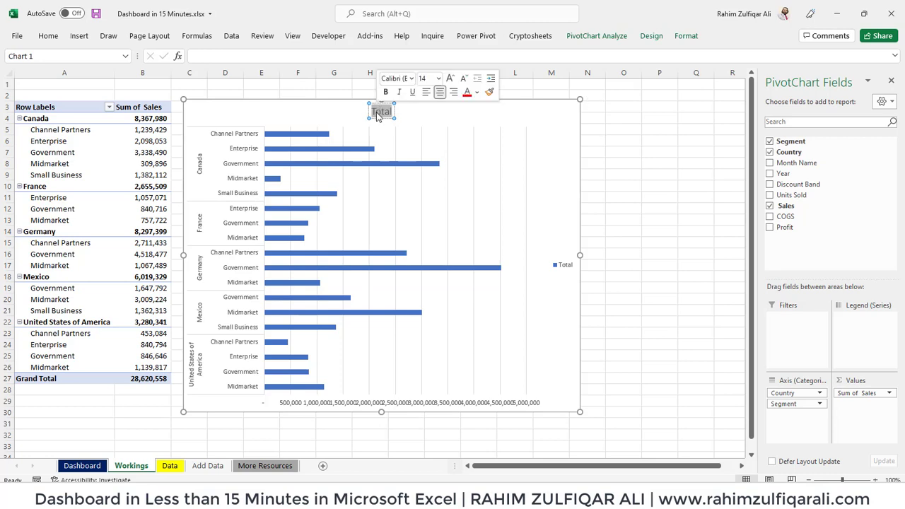
{"action": "type", "text": "Sal"}
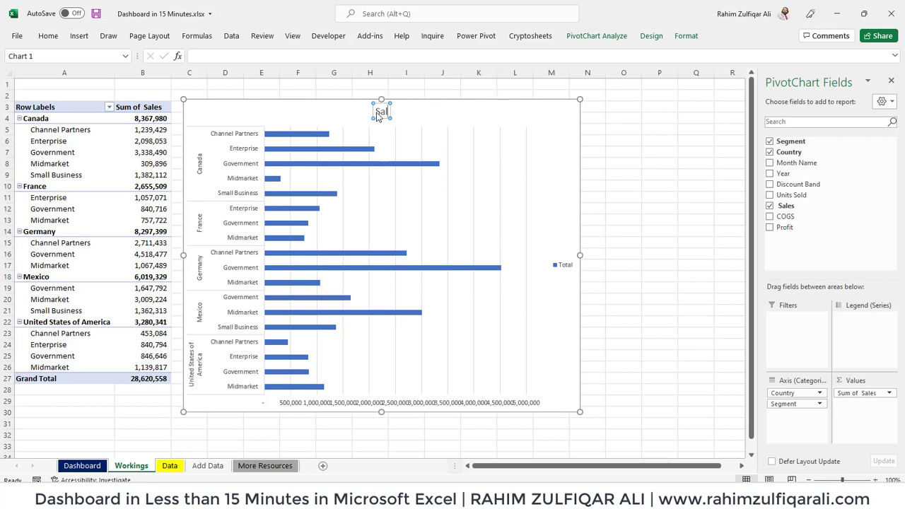
{"action": "type", "text": "es by Country"}
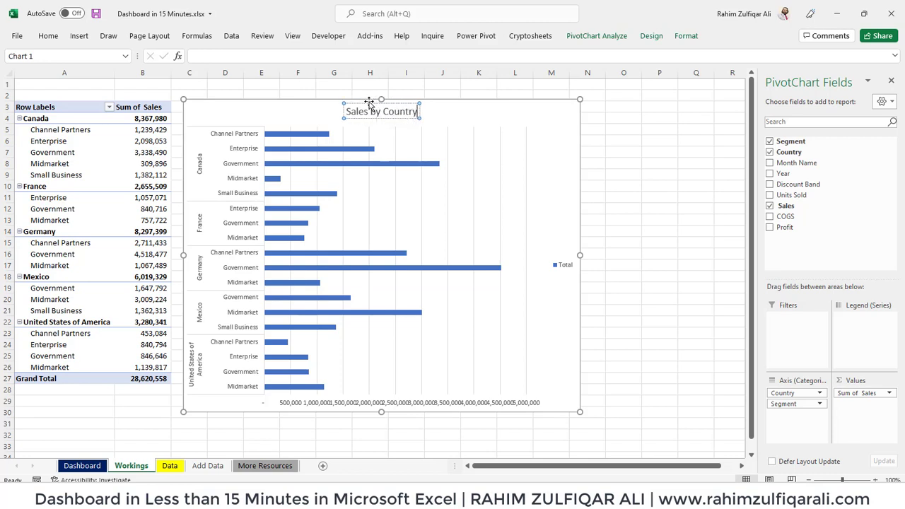
{"action": "left_click_drag", "start_coordinate": [368, 103], "coordinate": [216, 101]}
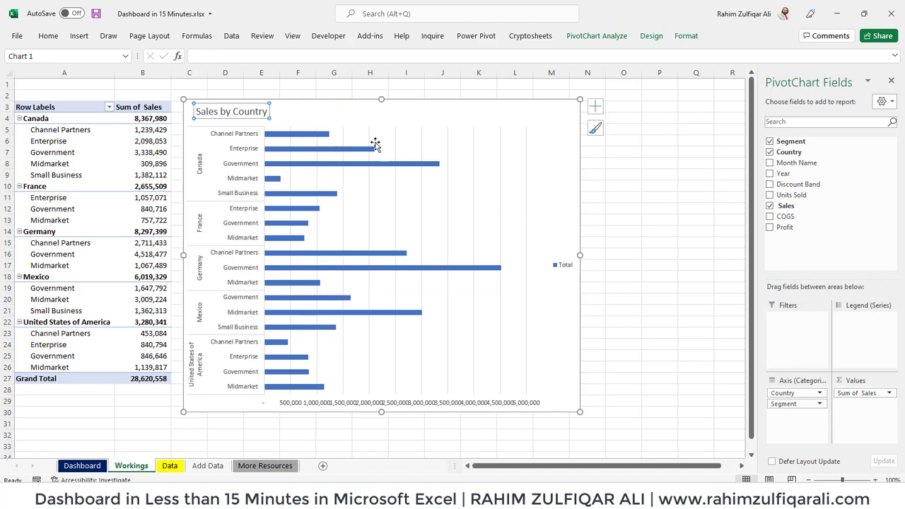
Step: Remove the legend, the vertical gridlines and the horizontal value axis from the bar chart
{"action": "left_click", "coordinate": [557, 266]}
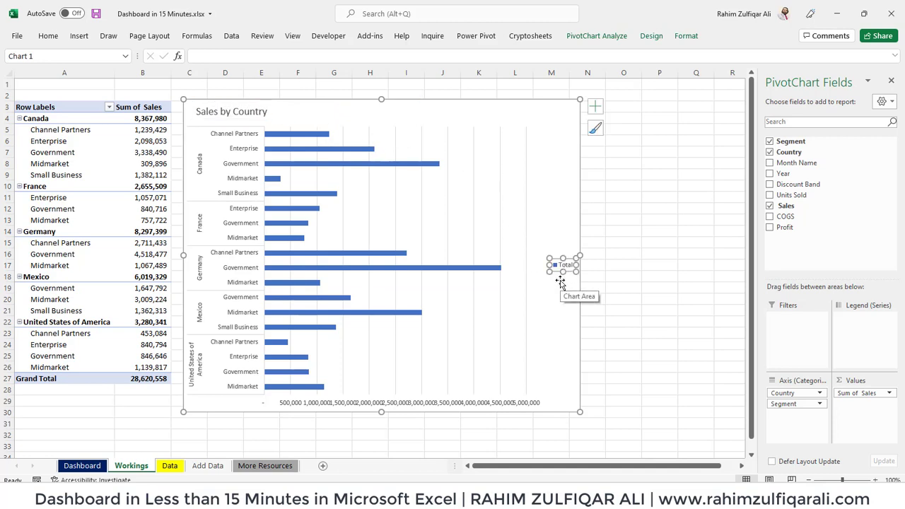
{"action": "key", "text": "Delete"}
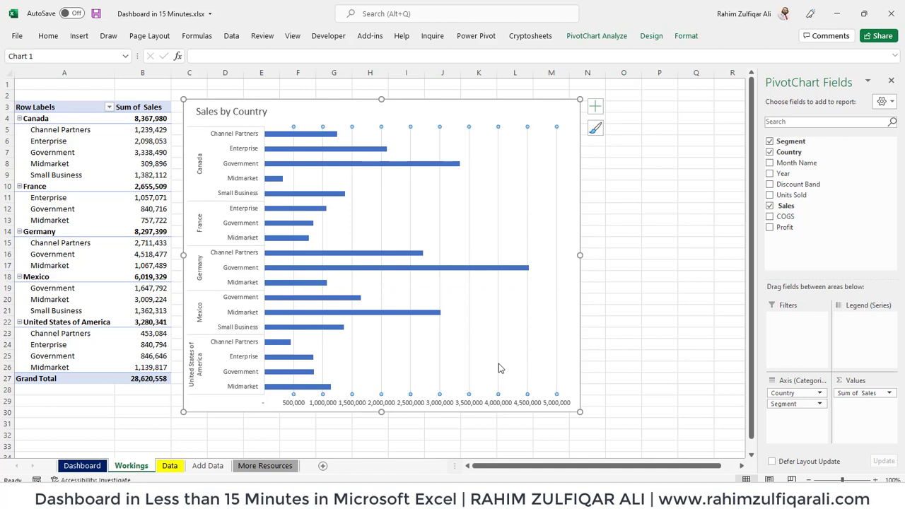
{"action": "key", "text": "Delete"}
{"action": "left_click", "coordinate": [487, 403]}
{"action": "key", "text": "Delete"}
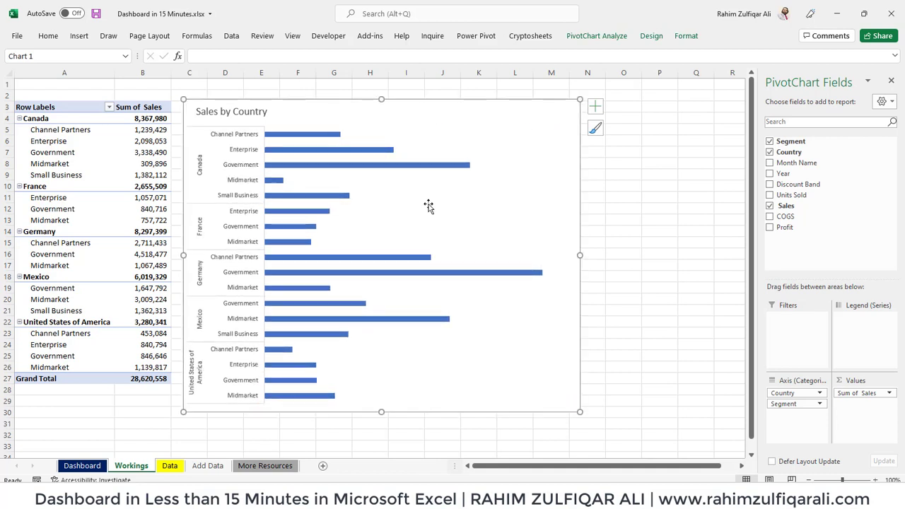
Step: Add data labels to the bars and set the series gap width to 68%
{"action": "right_click", "coordinate": [437, 169]}
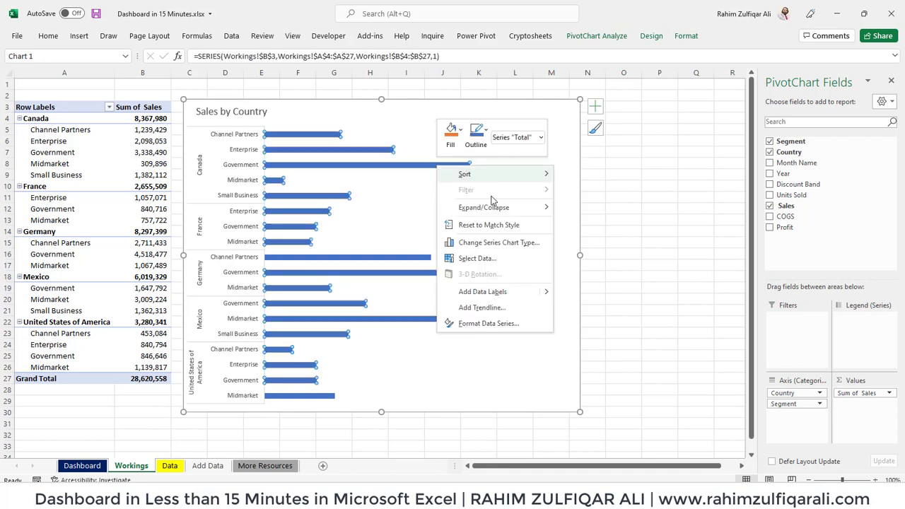
{"action": "left_click", "coordinate": [471, 293]}
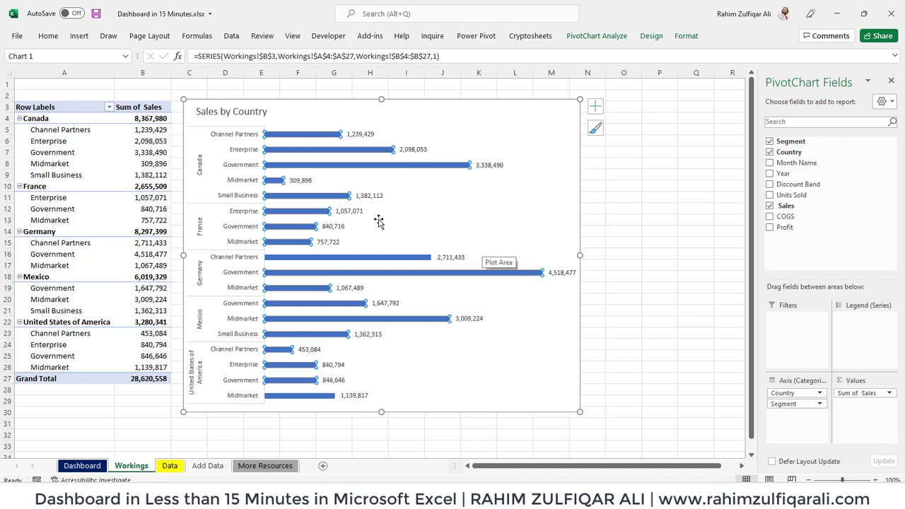
{"action": "right_click", "coordinate": [328, 170]}
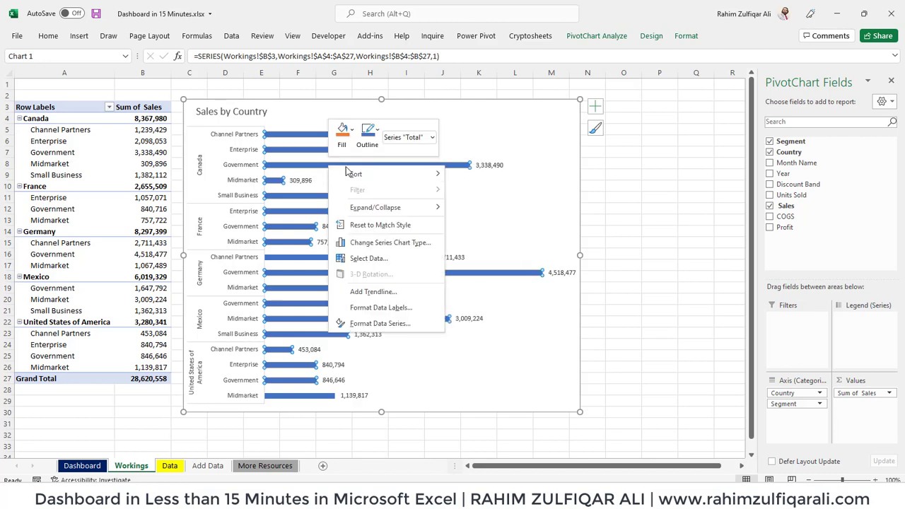
{"action": "left_click", "coordinate": [382, 323]}
{"action": "left_click_drag", "start_coordinate": [802, 222], "coordinate": [794, 221]}
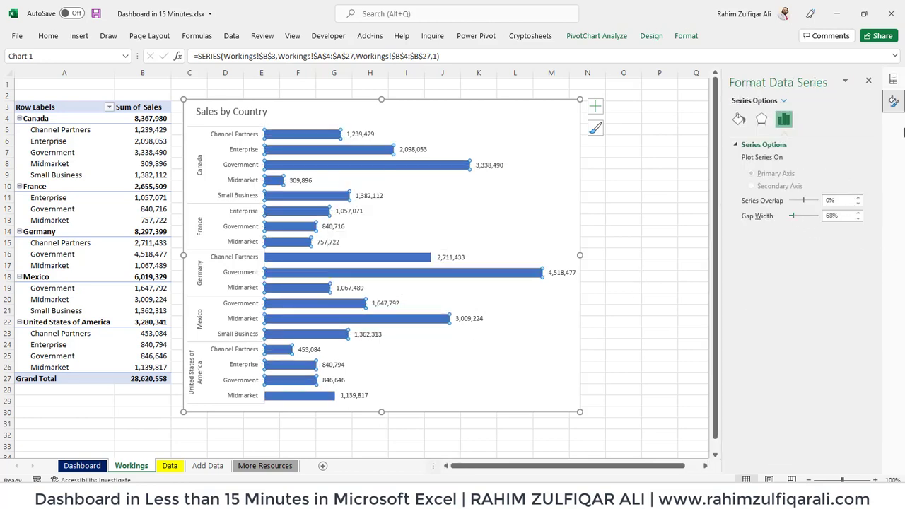
{"action": "left_click", "coordinate": [868, 80]}
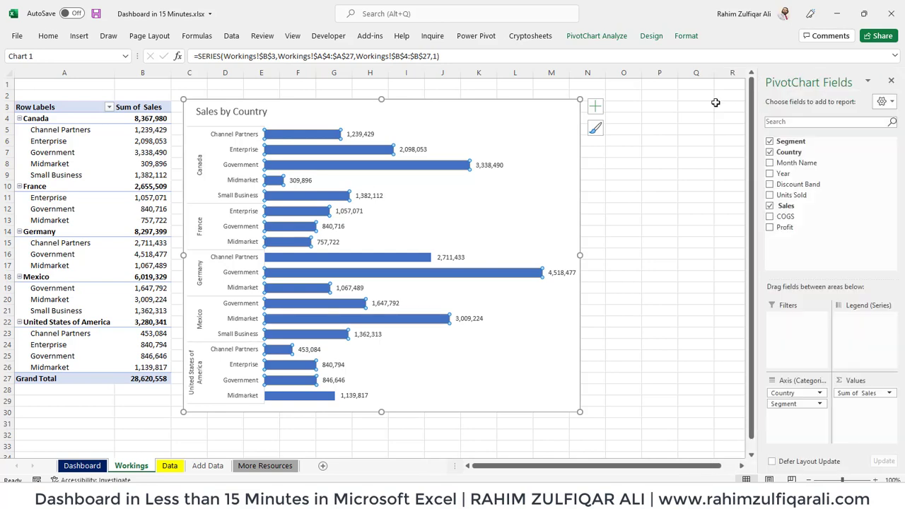
Step: Recolour the chart's bars with the monochromatic gold palette
{"action": "left_click", "coordinate": [682, 39]}
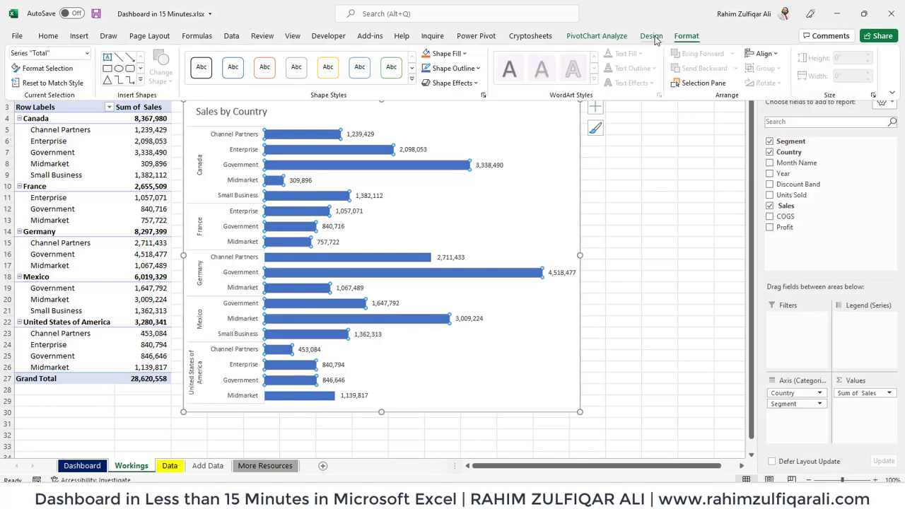
{"action": "left_click", "coordinate": [651, 37]}
{"action": "left_click", "coordinate": [95, 67]}
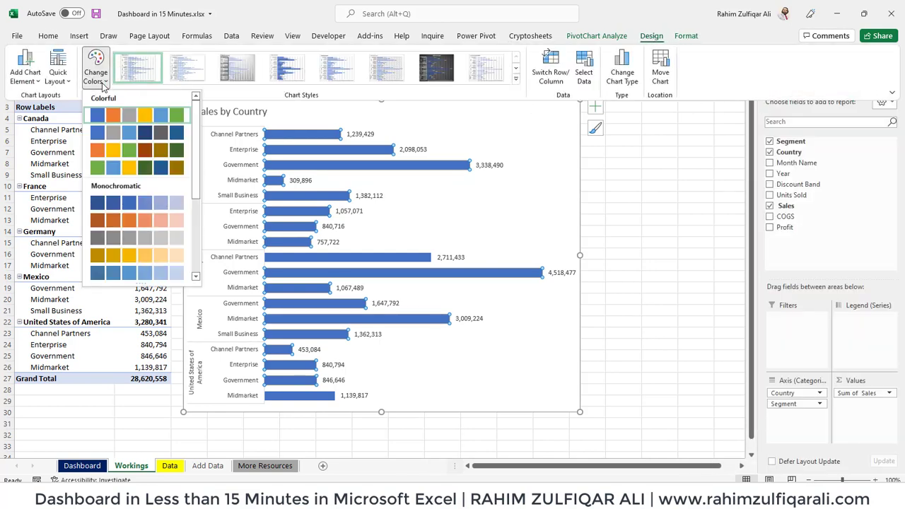
{"action": "left_click", "coordinate": [145, 256]}
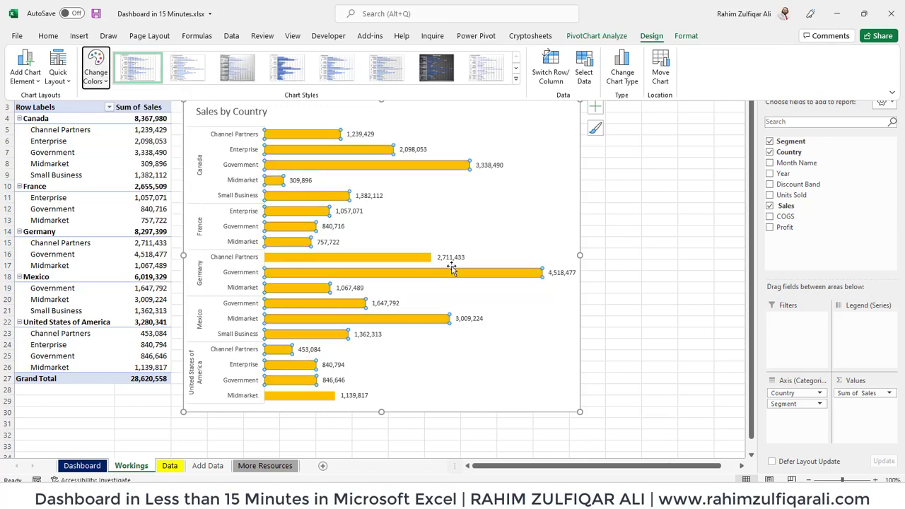
{"action": "key", "text": "ctrl+F1"}
{"action": "left_click", "coordinate": [656, 247]}
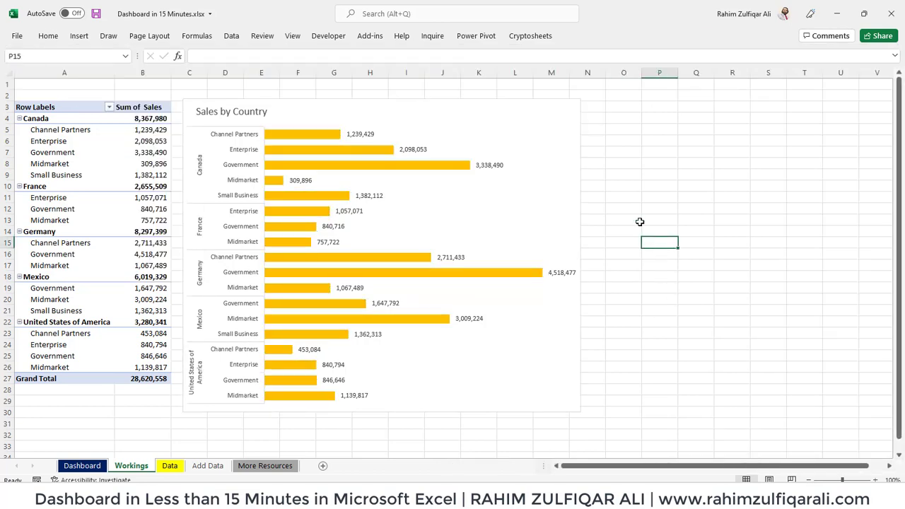
Step: Move the Sales by Country chart from the Workings sheet to the Dashboard sheet
{"action": "left_click", "coordinate": [471, 101]}
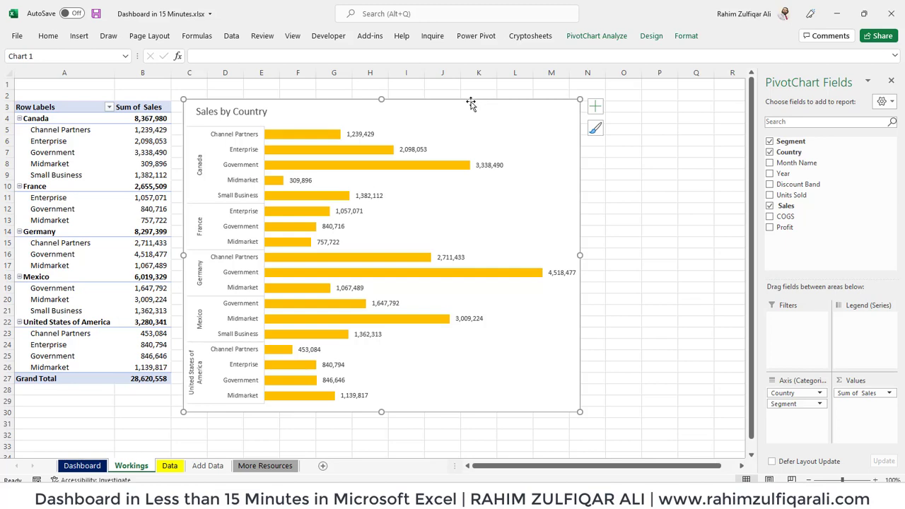
{"action": "left_click", "coordinate": [82, 468]}
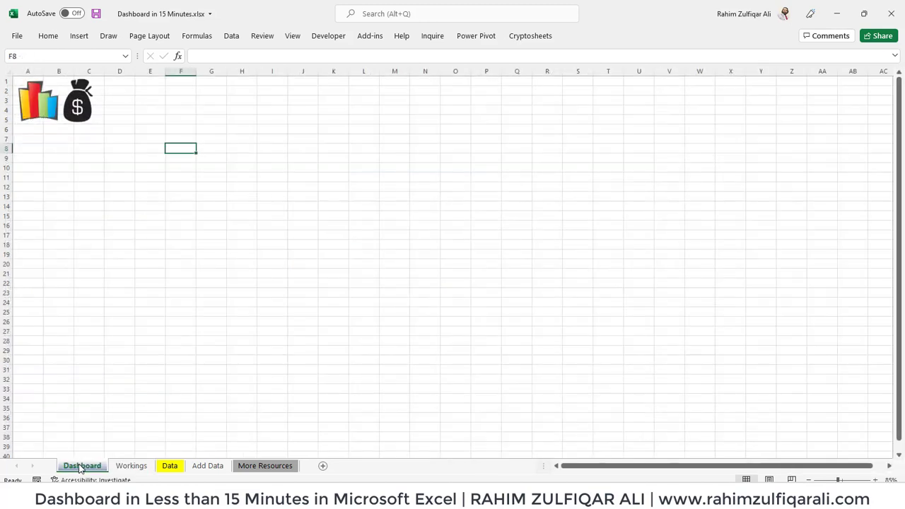
{"action": "left_click", "coordinate": [121, 469]}
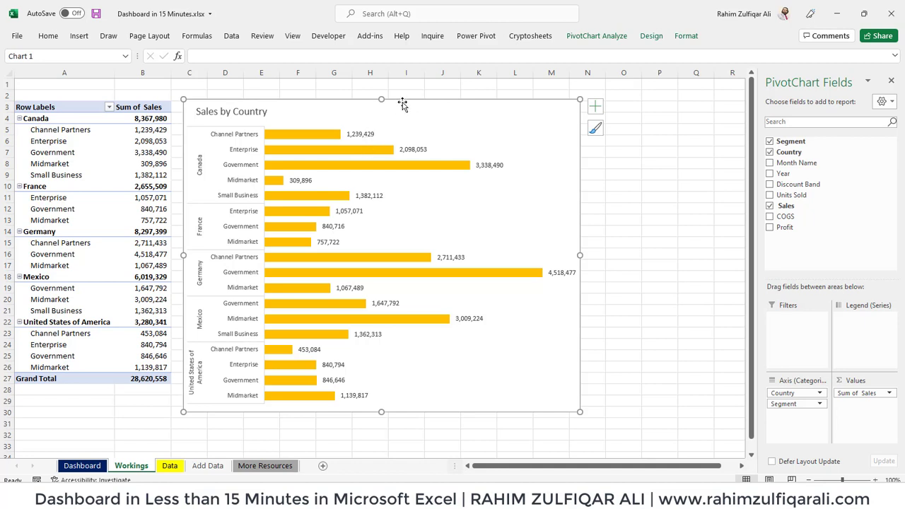
{"action": "key", "text": "ctrl+x"}
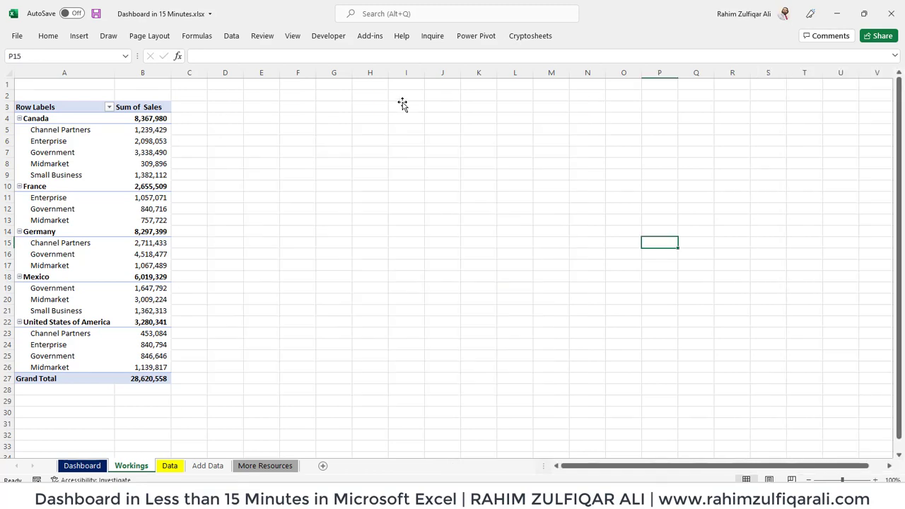
{"action": "left_click", "coordinate": [83, 464]}
{"action": "key", "text": "ctrl+v"}
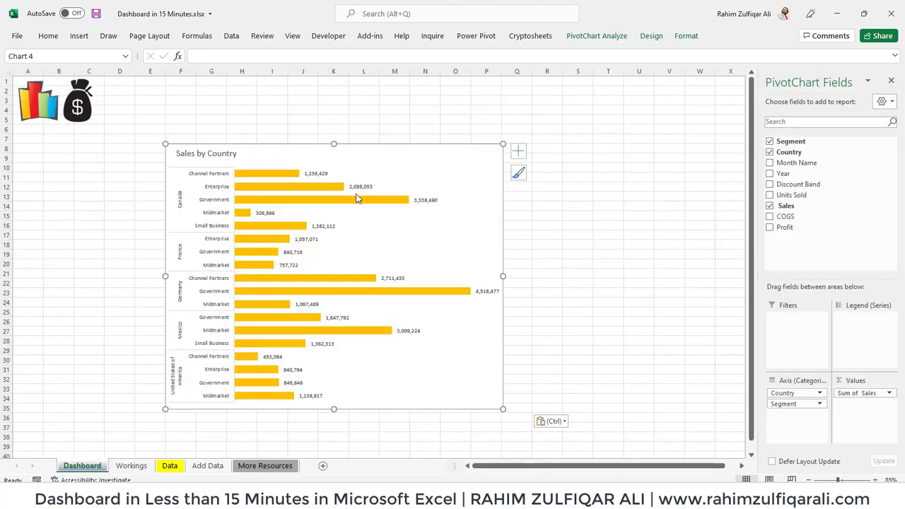
Step: Place the chart directly below the Dashboard sheet's images and resize it to span about columns A to I, rows 6 to 38
{"action": "left_click_drag", "start_coordinate": [359, 143], "coordinate": [215, 131]}
{"action": "left_click_drag", "start_coordinate": [355, 265], "coordinate": [281, 261]}
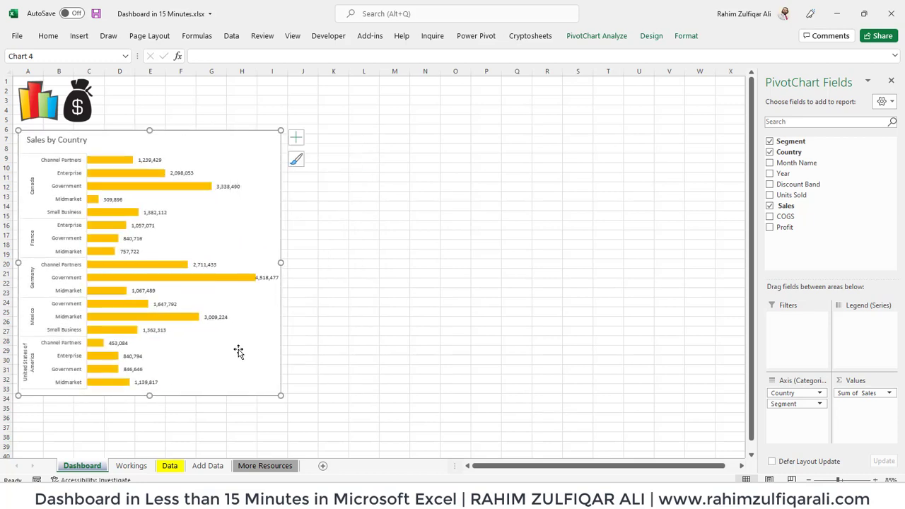
{"action": "left_click_drag", "start_coordinate": [149, 396], "coordinate": [146, 444]}
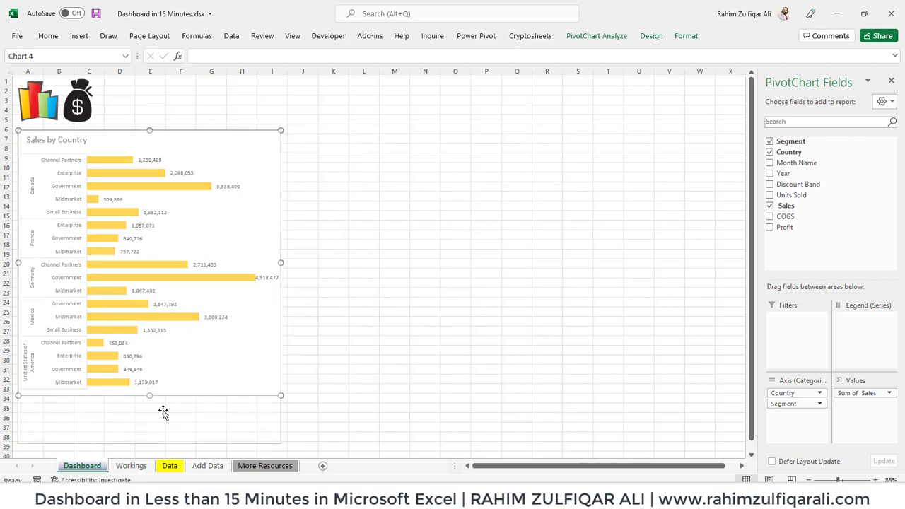
{"action": "left_click_drag", "start_coordinate": [161, 142], "coordinate": [167, 136]}
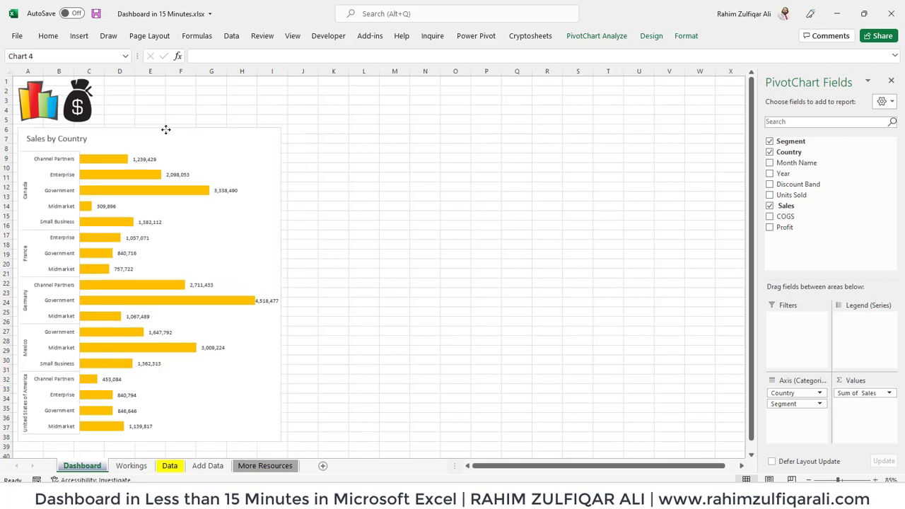
{"action": "left_click", "coordinate": [360, 195]}
{"action": "left_click", "coordinate": [474, 246]}
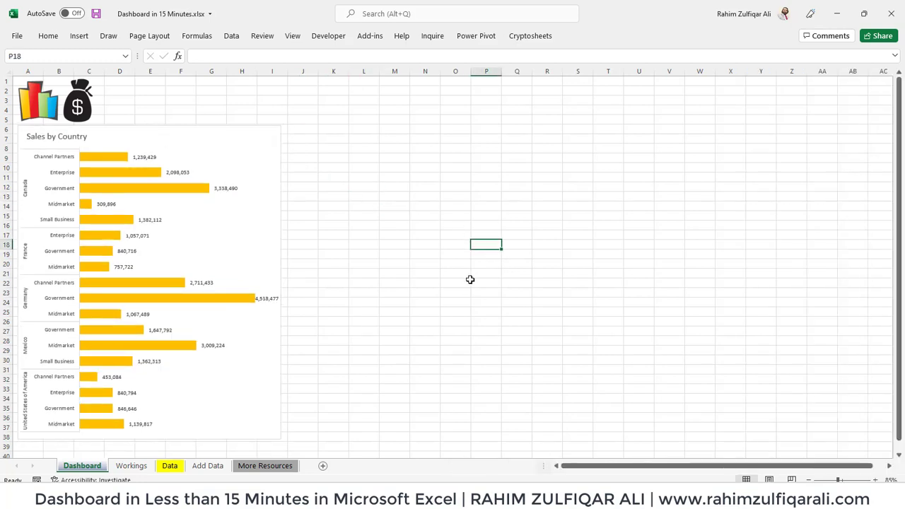
{"action": "left_click", "coordinate": [293, 39]}
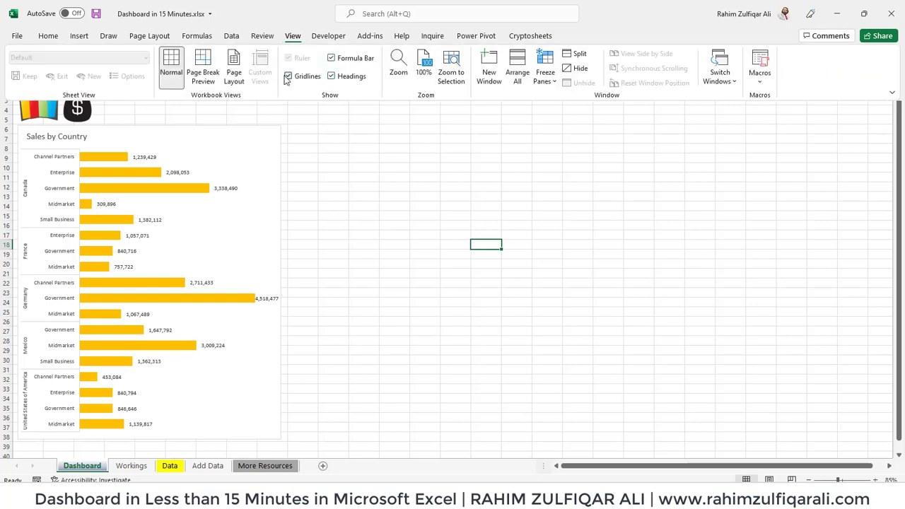
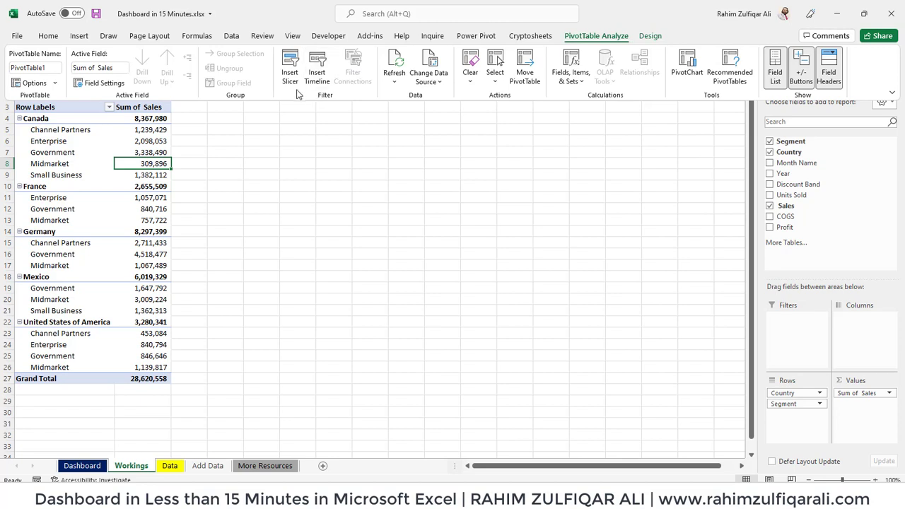
Step: Insert Month Name and Year slicers for the PivotTable on the Workings sheet
{"action": "left_click", "coordinate": [292, 77]}
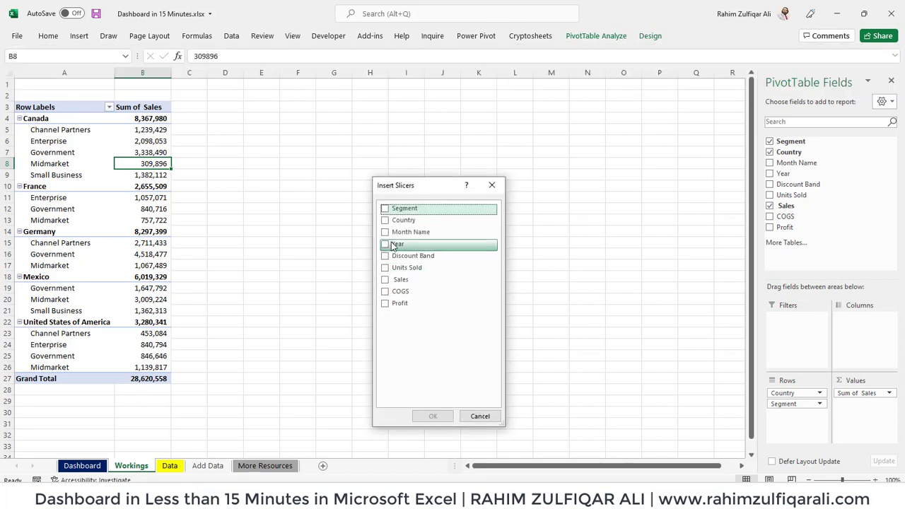
{"action": "left_click", "coordinate": [390, 245]}
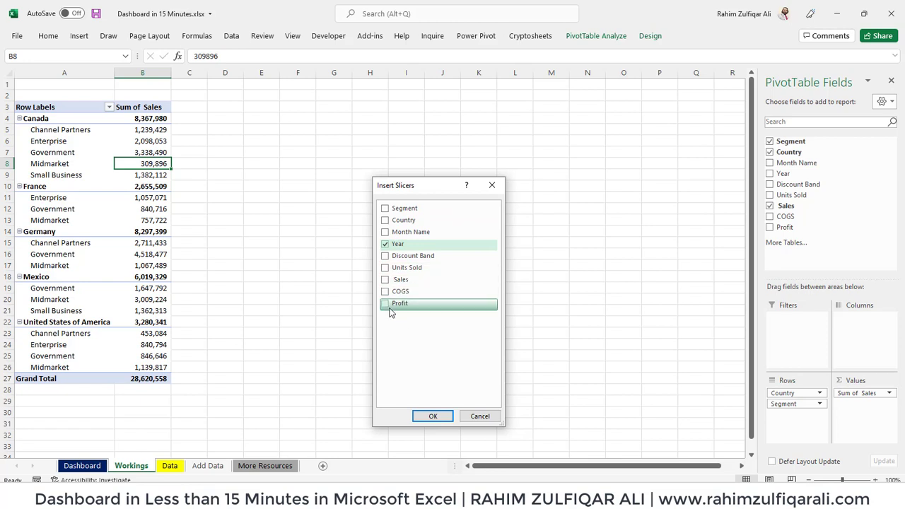
{"action": "left_click", "coordinate": [386, 232]}
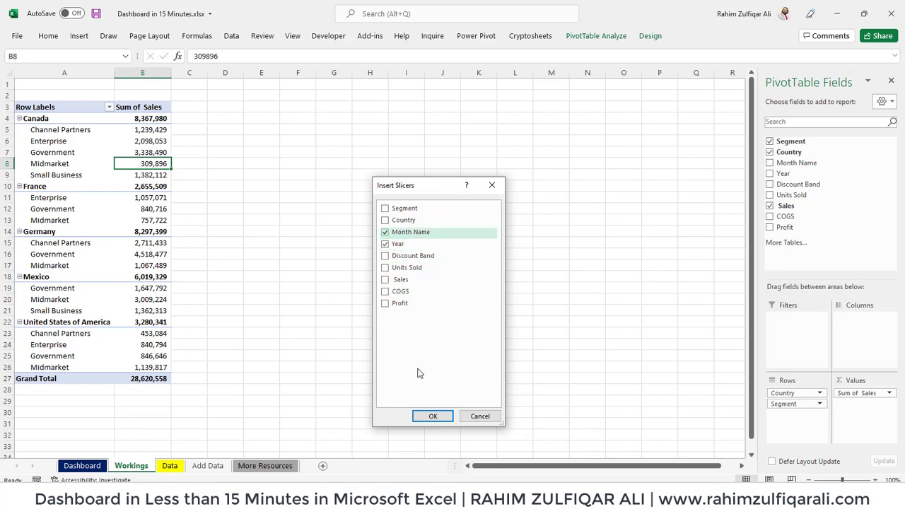
{"action": "left_click", "coordinate": [424, 418]}
{"action": "left_click", "coordinate": [504, 221]}
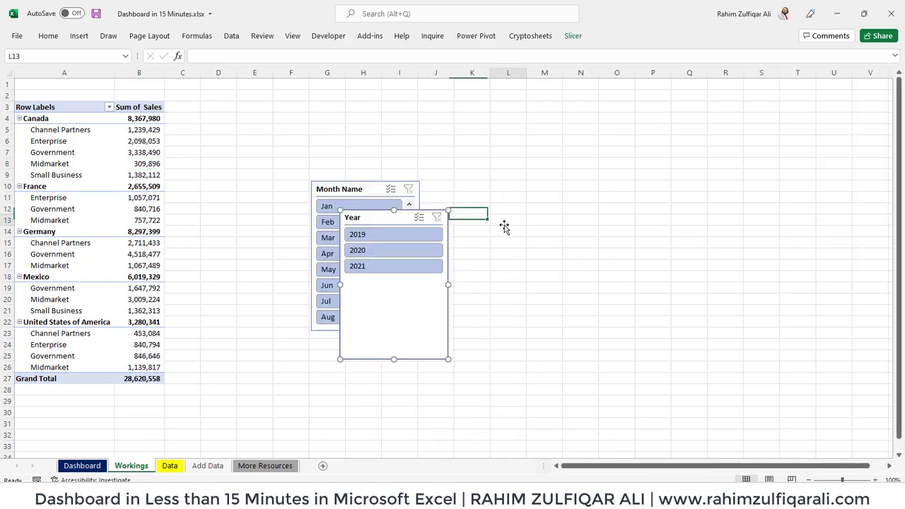
Step: Move the Month Name and Year slicers together from the Workings sheet to the Dashboard sheet, around cell K17
{"action": "left_click", "coordinate": [376, 214]}
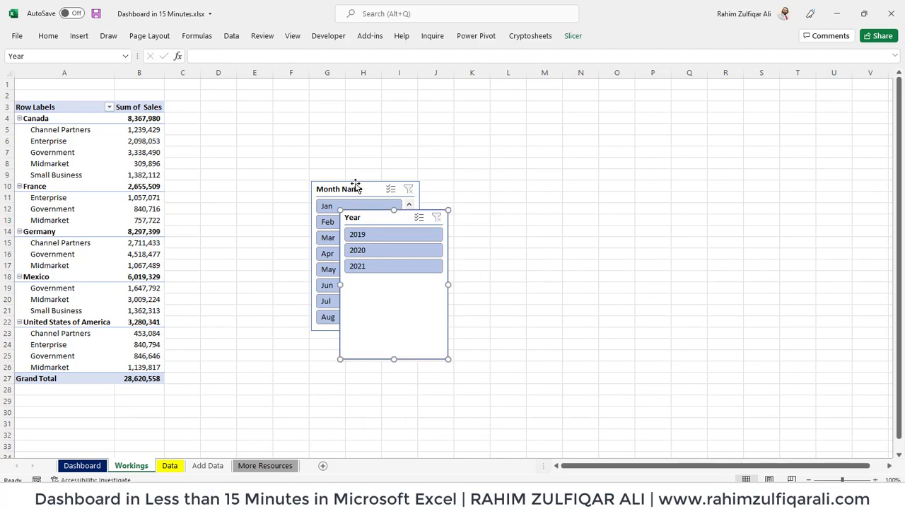
{"action": "left_click", "coordinate": [355, 188], "text": "ctrl"}
{"action": "key", "text": "ctrl+x"}
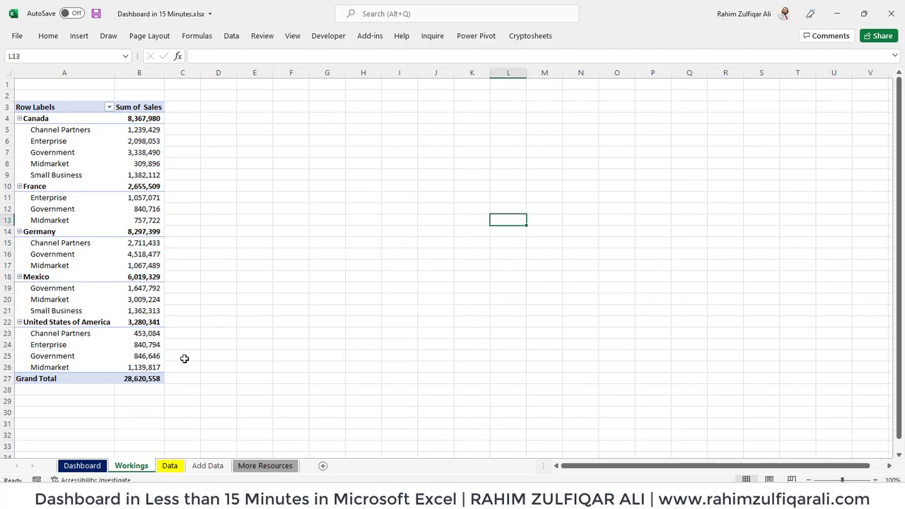
{"action": "left_click", "coordinate": [99, 465]}
{"action": "left_click", "coordinate": [346, 235]}
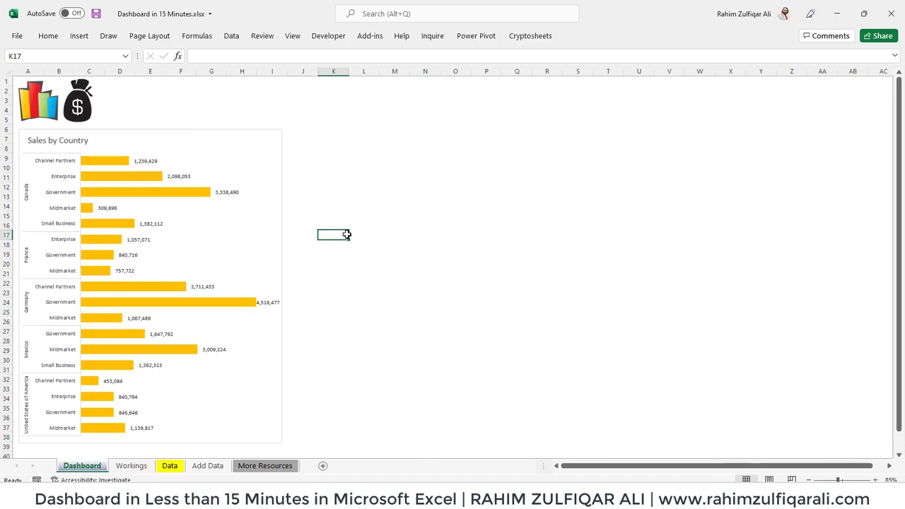
{"action": "key", "text": "ctrl+v"}
{"action": "left_click", "coordinate": [482, 206]}
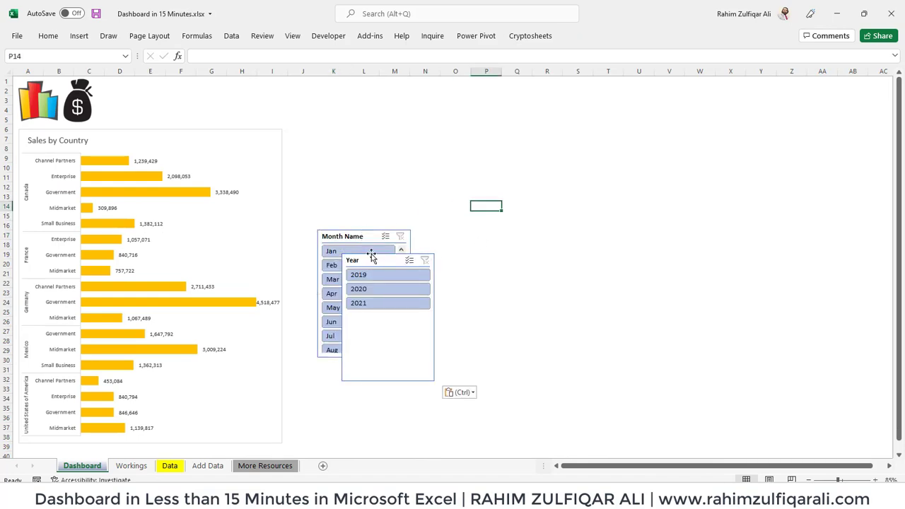
Step: Separate the Year slicer from the Month Name slicer, set it to 3 columns and resize it to a single row about 2.89" wide
{"action": "left_click_drag", "start_coordinate": [371, 259], "coordinate": [422, 110]}
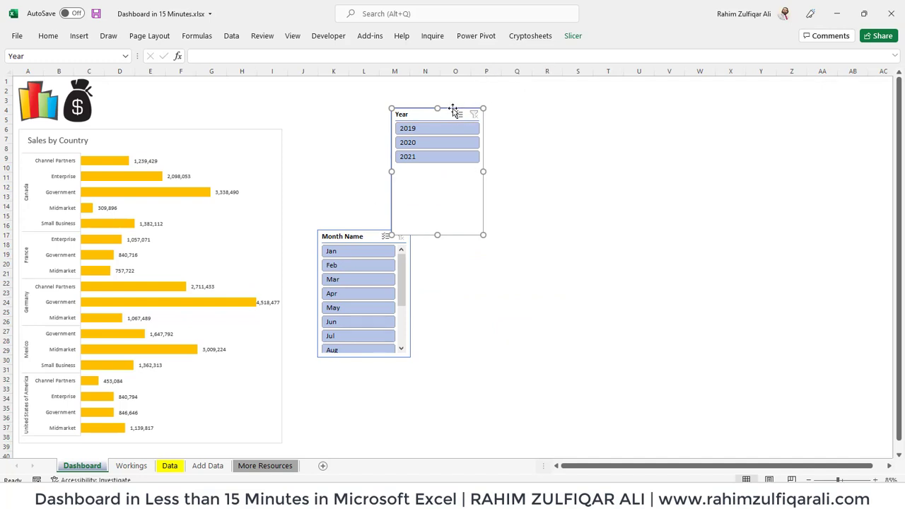
{"action": "left_click", "coordinate": [571, 36]}
{"action": "left_click", "coordinate": [628, 52]}
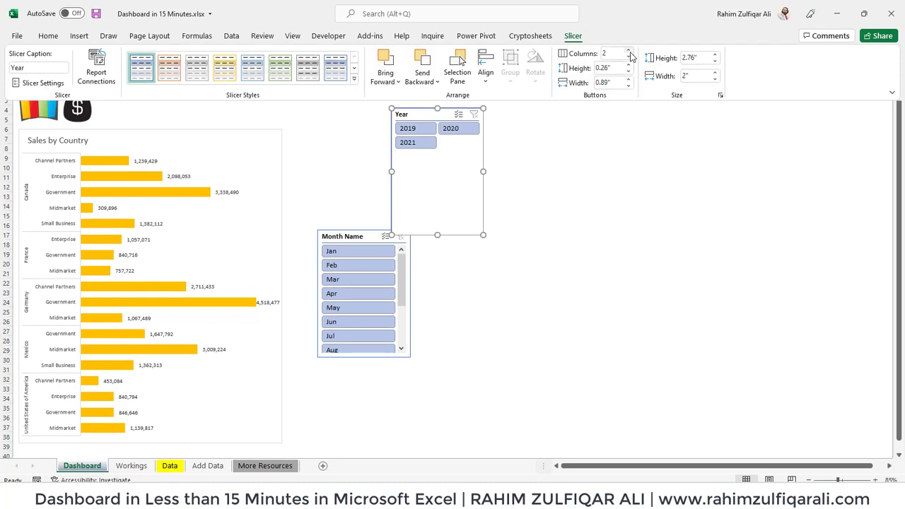
{"action": "left_click", "coordinate": [628, 52]}
{"action": "left_click", "coordinate": [482, 235]}
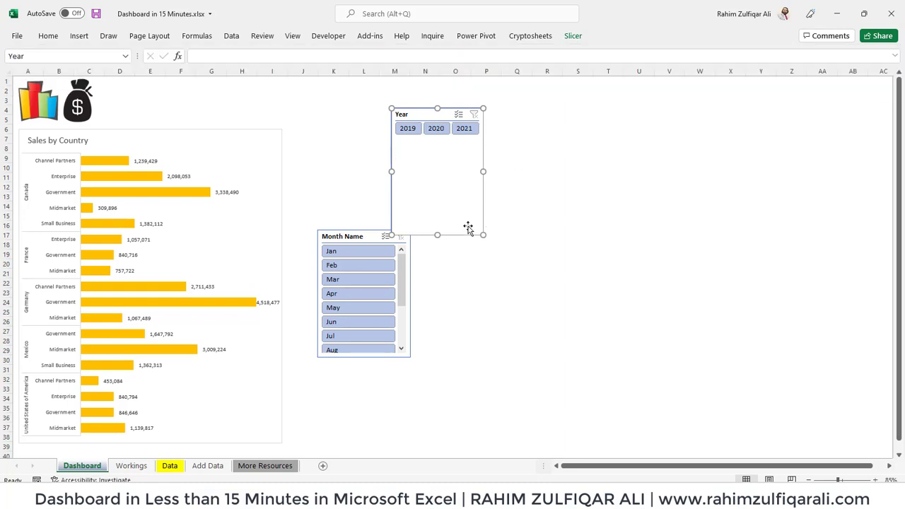
{"action": "left_click_drag", "start_coordinate": [481, 237], "coordinate": [524, 141]}
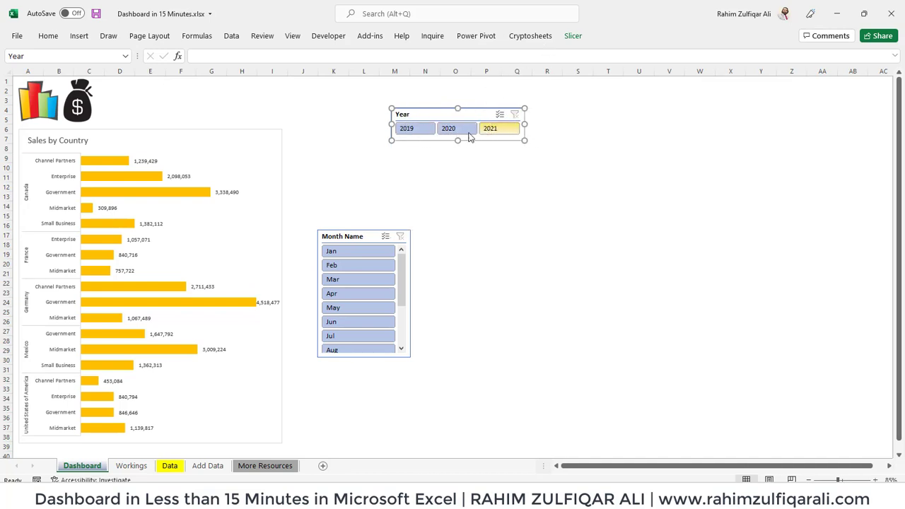
Step: Hide the Year slicer's header and reduce the slicer's height to about 0.5"
{"action": "right_click", "coordinate": [425, 115]}
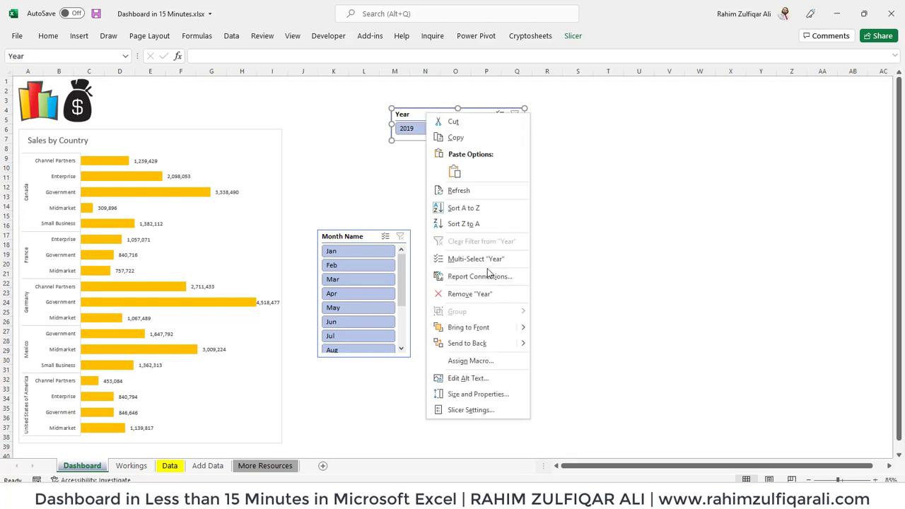
{"action": "left_click", "coordinate": [472, 410]}
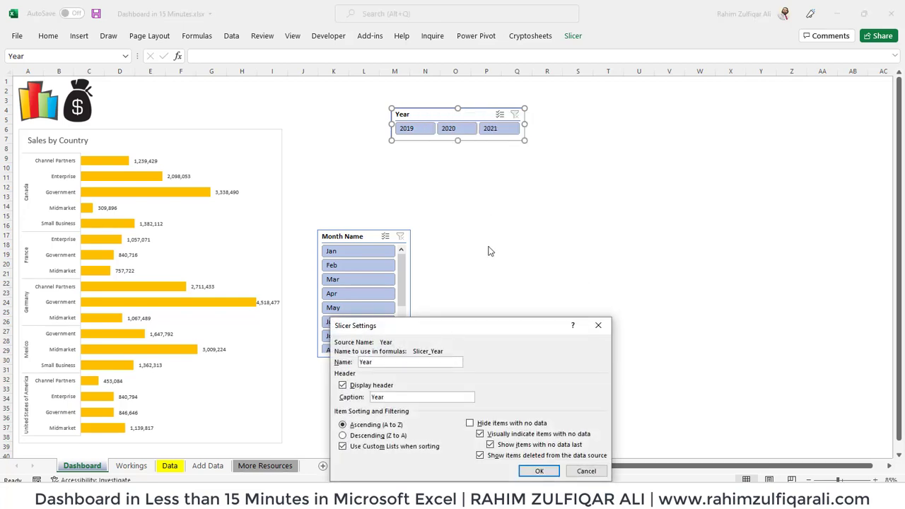
{"action": "left_click", "coordinate": [390, 259]}
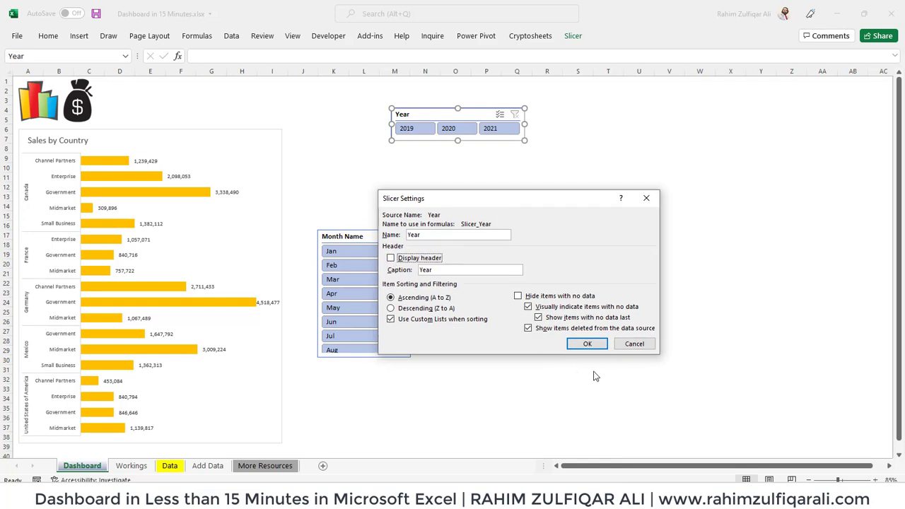
{"action": "left_click", "coordinate": [587, 343]}
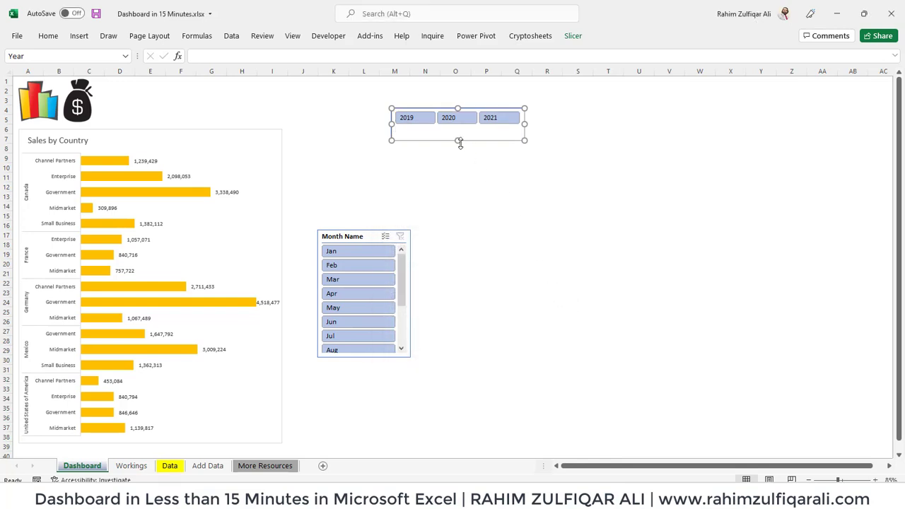
{"action": "left_click_drag", "start_coordinate": [457, 133], "coordinate": [457, 131]}
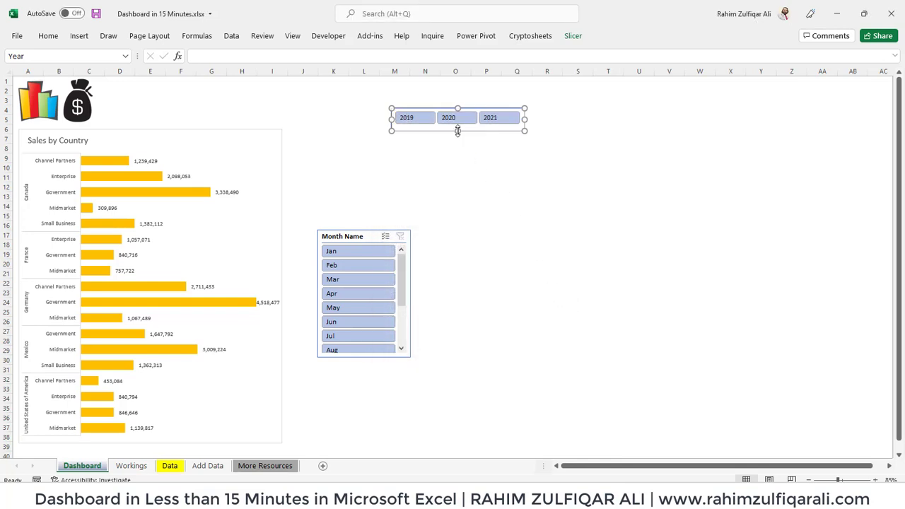
Step: Apply the solid gold dark slicer style to the Year slicer
{"action": "left_click", "coordinate": [571, 36]}
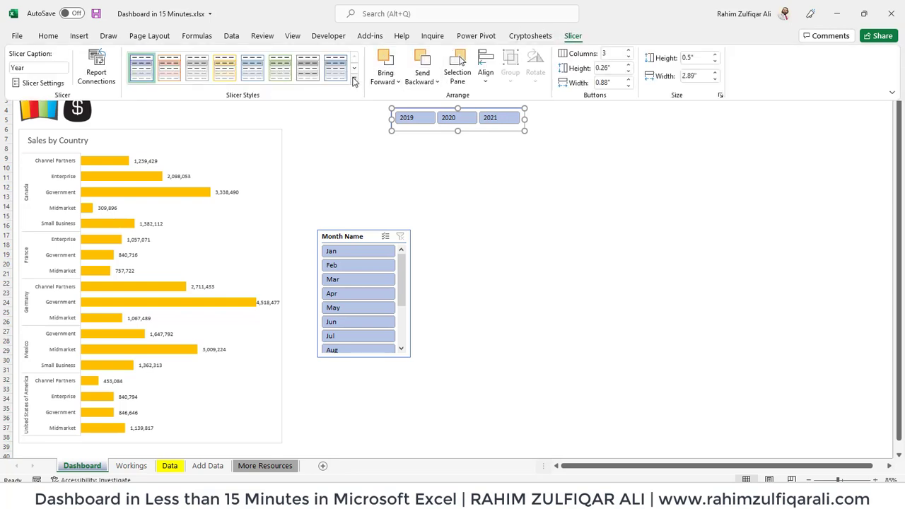
{"action": "left_click", "coordinate": [355, 83]}
{"action": "left_click", "coordinate": [224, 134]}
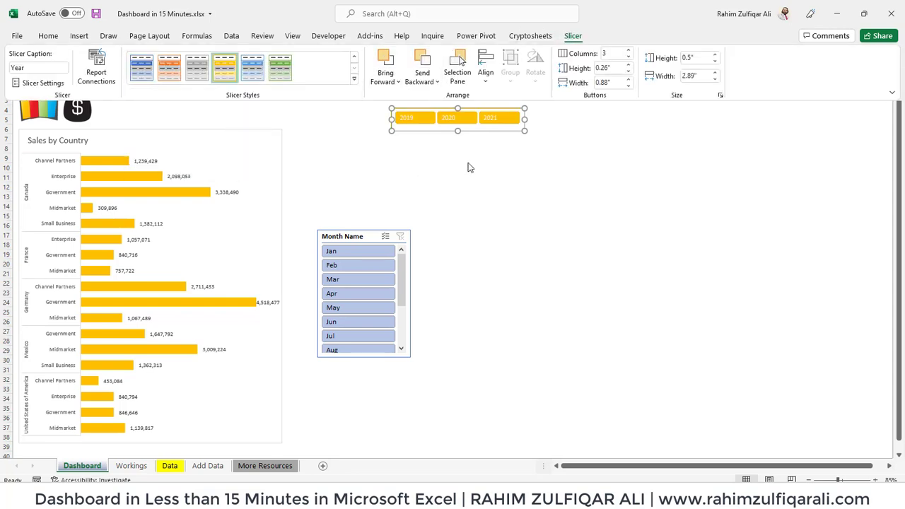
{"action": "left_click", "coordinate": [455, 142]}
Step: Move the Year slicer beside the Dashboard images and shift the Sales by Country chart down to start at row 11
{"action": "left_click_drag", "start_coordinate": [420, 133], "coordinate": [167, 131]}
{"action": "left_click", "coordinate": [106, 132]}
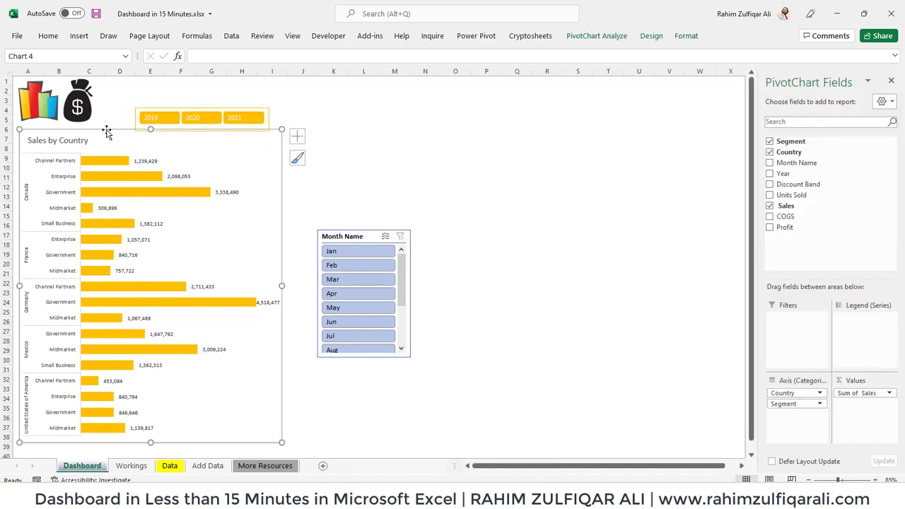
{"action": "left_click_drag", "start_coordinate": [106, 132], "coordinate": [106, 181]}
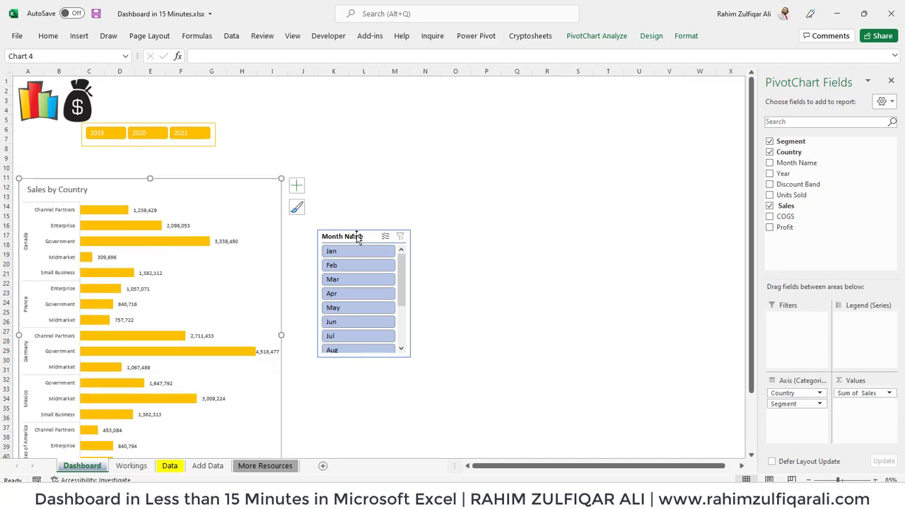
Step: Set the Month Name slicer to 6 columns and resize it wider and shorter so all twelve months fit in two rows
{"action": "left_click", "coordinate": [357, 238]}
{"action": "left_click", "coordinate": [571, 37]}
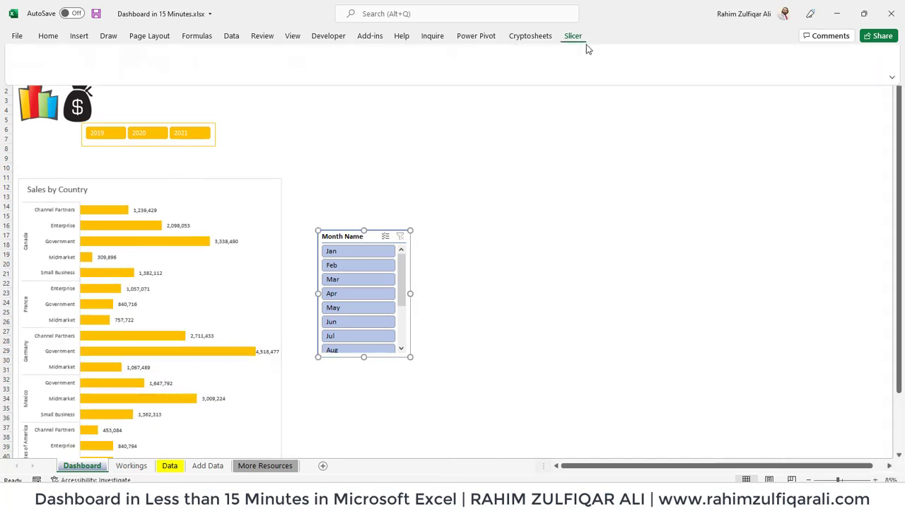
{"action": "left_click", "coordinate": [628, 51]}
{"action": "left_click", "coordinate": [628, 51]}
{"action": "left_click", "coordinate": [628, 51]}
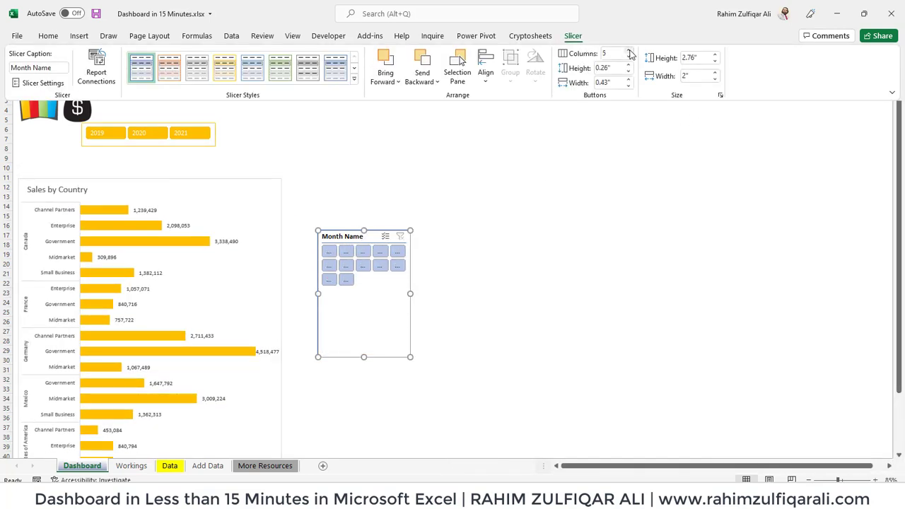
{"action": "left_click", "coordinate": [628, 51]}
{"action": "key", "text": "ctrl+F1"}
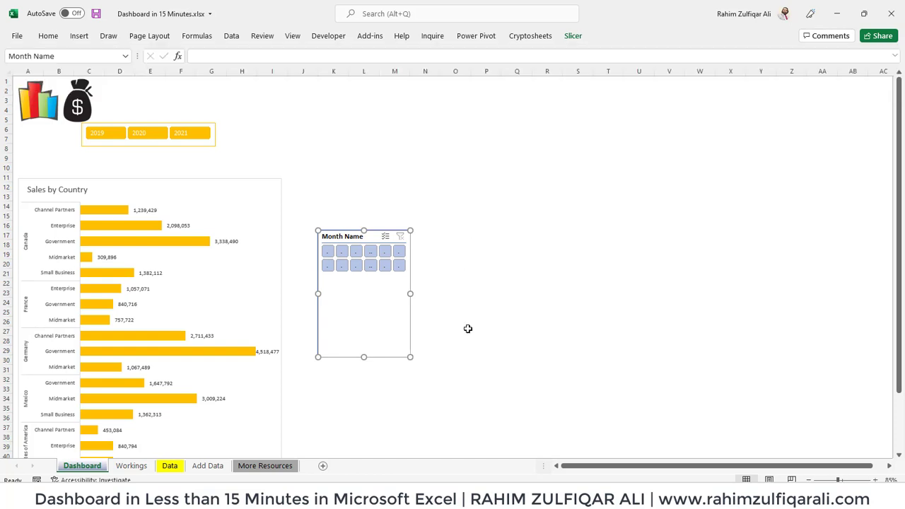
{"action": "left_click_drag", "start_coordinate": [411, 358], "coordinate": [498, 281]}
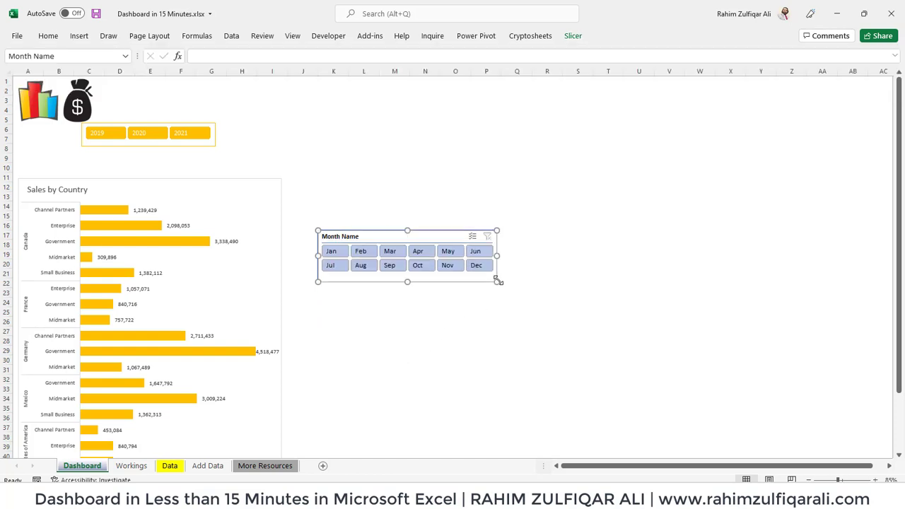
Step: Hide the Month Name slicer's header in its slicer settings
{"action": "right_click", "coordinate": [437, 233]}
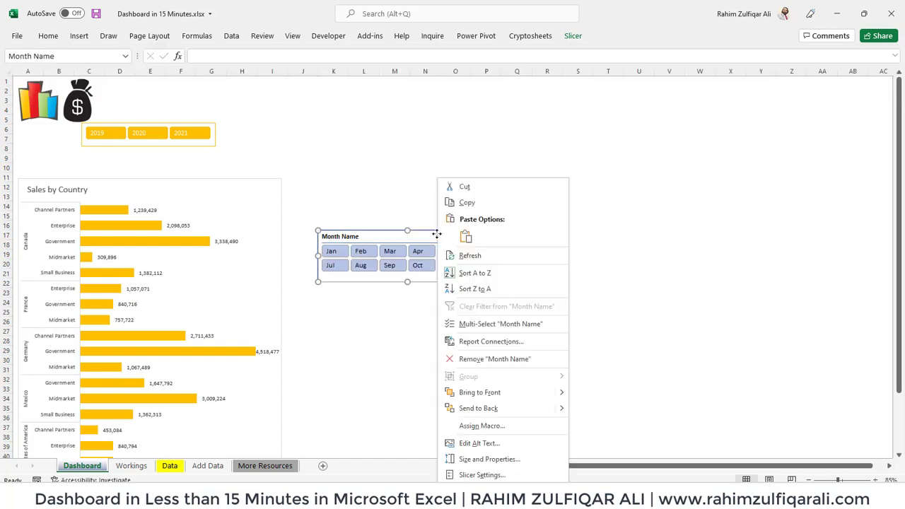
{"action": "left_click", "coordinate": [503, 473]}
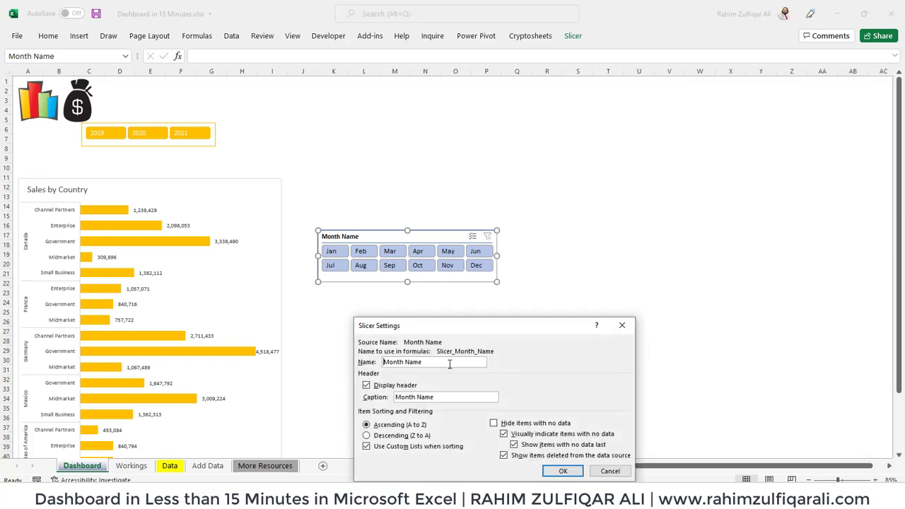
{"action": "left_click", "coordinate": [404, 386]}
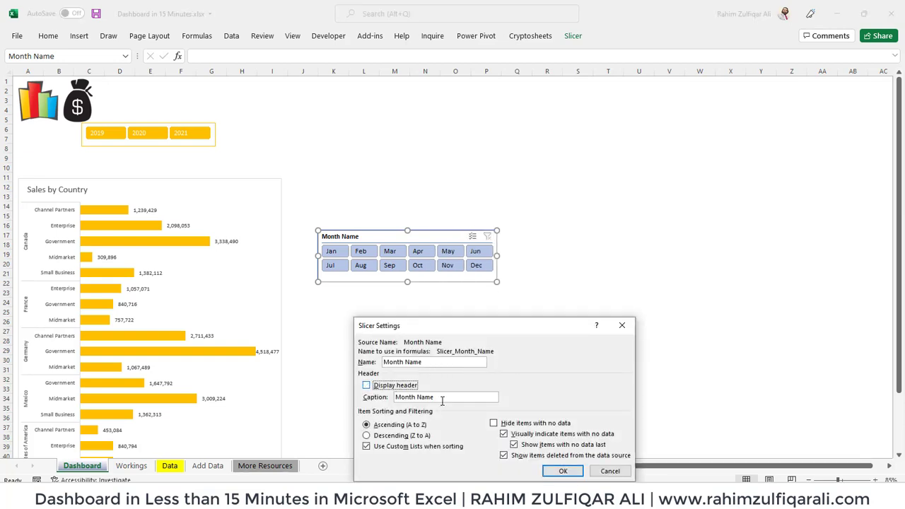
{"action": "left_click", "coordinate": [563, 471]}
{"action": "left_click", "coordinate": [572, 37]}
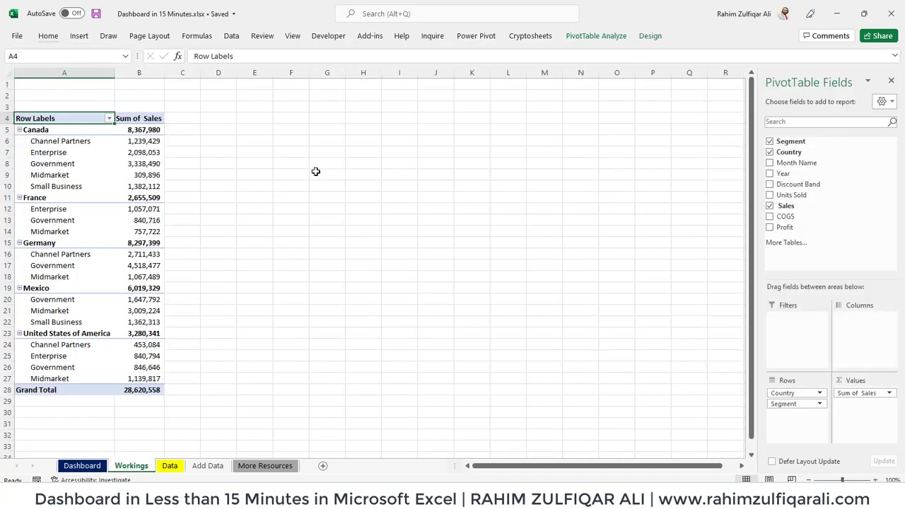
Step: Insert blank rows above the PivotTable on the Workings sheet until the PivotTable starts at row 48
{"action": "key", "text": "Up"}
{"action": "key", "text": "Up"}
{"action": "key", "text": "F4"}
{"action": "key", "text": "F4"}
{"action": "key", "text": "F4"}
{"action": "key", "text": "F4"}
{"action": "key", "text": "F4"}
{"action": "key", "text": "F4"}
{"action": "key", "text": "F4"}
{"action": "key", "text": "F4"}
{"action": "key", "text": "F4"}
{"action": "key", "text": "F4"}
{"action": "key", "text": "F4"}
{"action": "key", "text": "F4"}
{"action": "key", "text": "F4"}
{"action": "key", "text": "F4"}
{"action": "key", "text": "F4"}
{"action": "key", "text": "F4"}
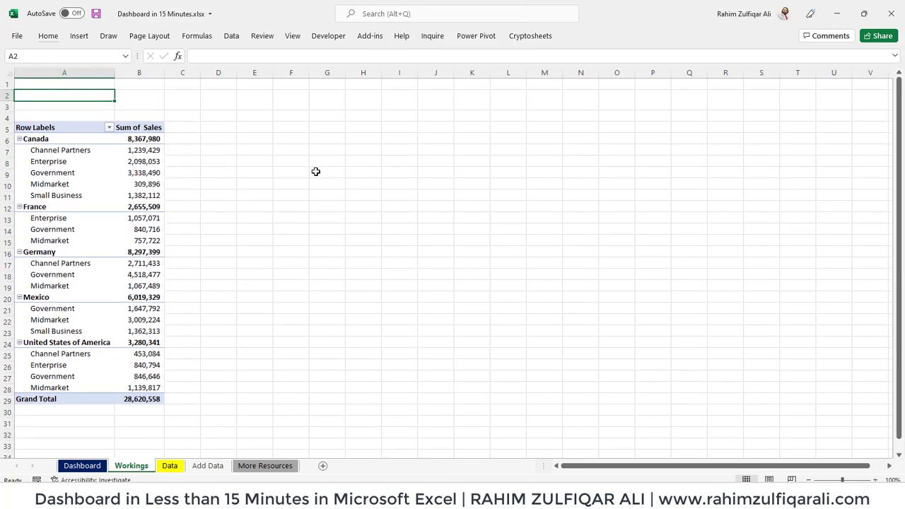
{"action": "key", "text": "F4"}
{"action": "key", "text": "F4"}
{"action": "key", "text": "F4"}
{"action": "key", "text": "F4"}
{"action": "key", "text": "F4"}
{"action": "key", "text": "F4"}
{"action": "key", "text": "F4"}
{"action": "key", "text": "F4"}
{"action": "key", "text": "F4"}
{"action": "key", "text": "F4"}
{"action": "key", "text": "F4"}
{"action": "key", "text": "F4"}
{"action": "key", "text": "F4"}
{"action": "key", "text": "F4"}
{"action": "key", "text": "F4"}
{"action": "key", "text": "F4"}
{"action": "key", "text": "F4"}
{"action": "key", "text": "F4"}
{"action": "key", "text": "F4"}
{"action": "key", "text": "F4"}
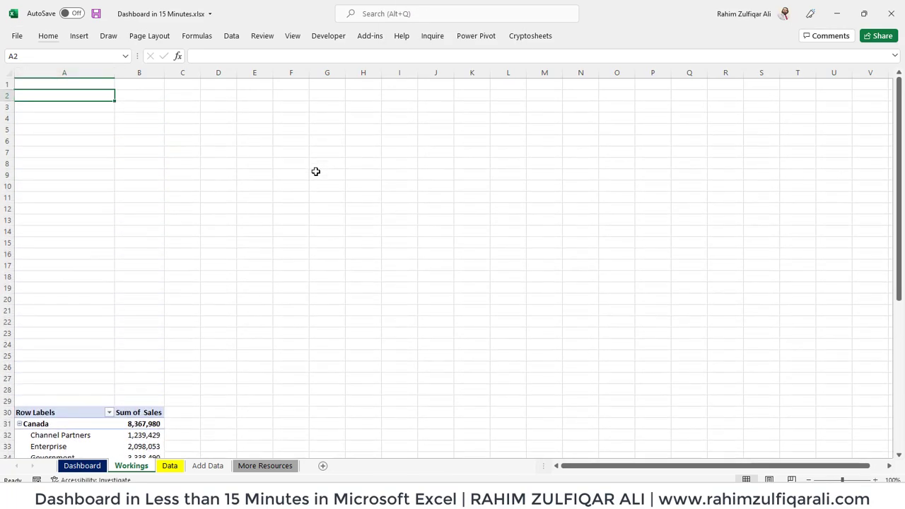
Step: Copy the whole PivotTable and paste the duplicate at cell A3 of the Workings sheet
{"action": "key", "text": "Down"}
{"action": "key", "text": "ctrl+Down"}
{"action": "key", "text": "ctrl+shift+Down"}
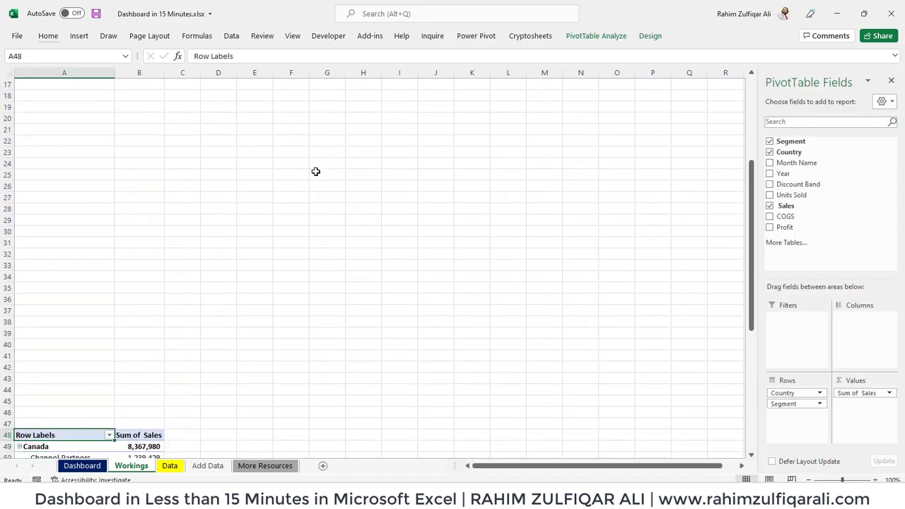
{"action": "key", "text": "ctrl+shift+Right"}
{"action": "key", "text": "ctrl+c"}
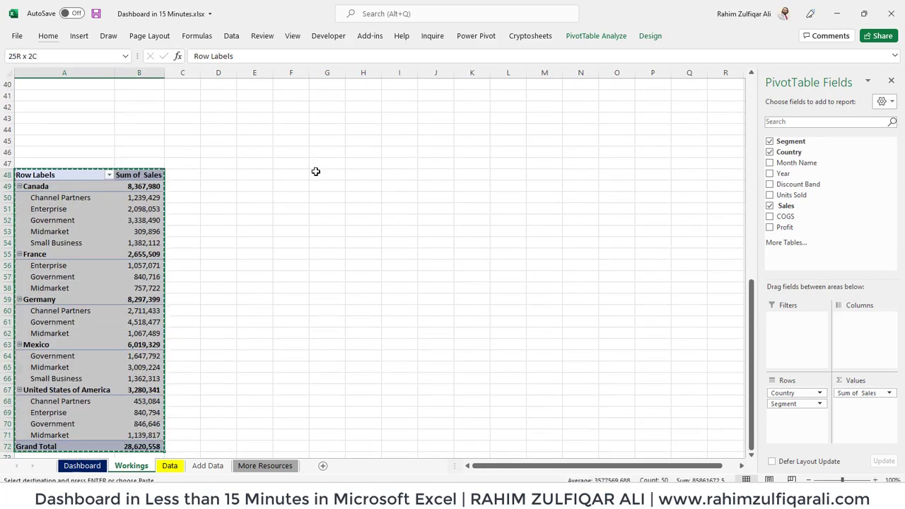
{"action": "key", "text": "ctrl+Home"}
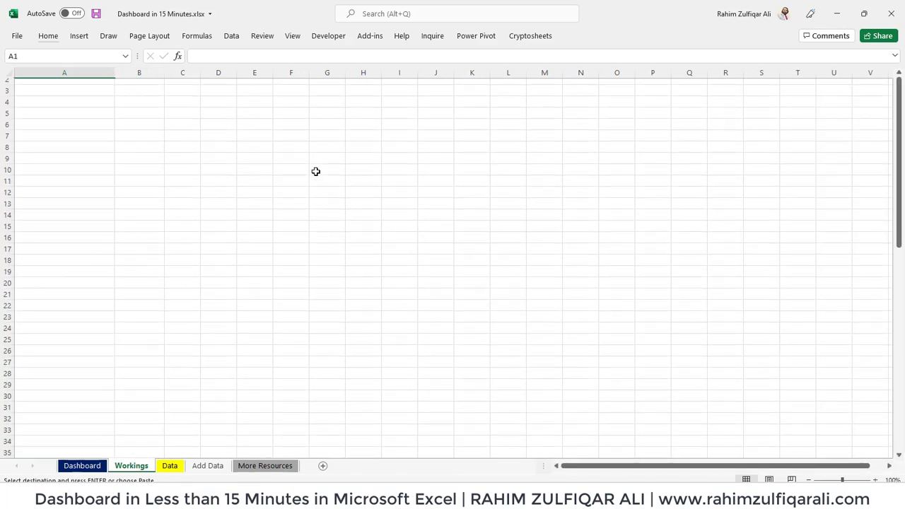
{"action": "key", "text": "Down"}
{"action": "key", "text": "Down"}
{"action": "key", "text": "ctrl+v"}
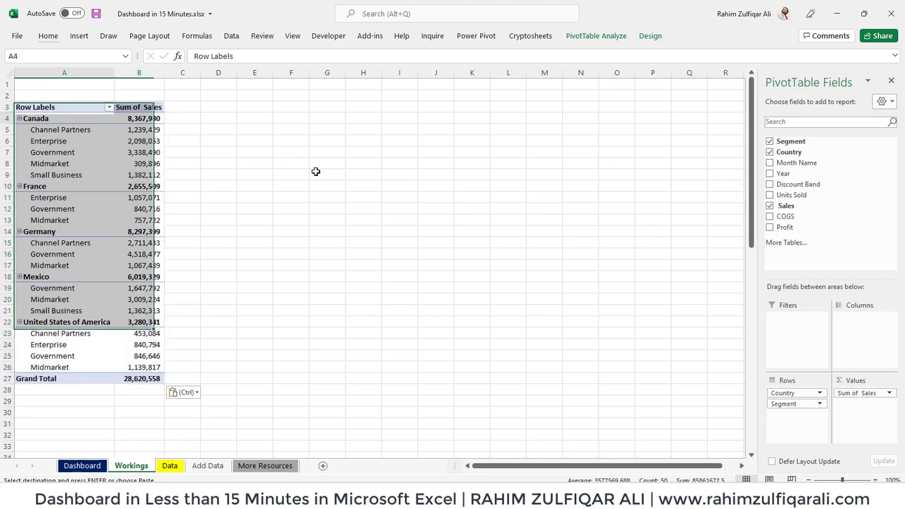
Step: Delete the surplus blank rows 29 to 43 between the two PivotTables
{"action": "key", "text": "Down"}
{"action": "key", "text": "Down"}
{"action": "key", "text": "Down"}
{"action": "key", "text": "Down"}
{"action": "key", "text": "Down"}
{"action": "key", "text": "Down"}
{"action": "key", "text": "Down"}
{"action": "key", "text": "Down"}
{"action": "key", "text": "Down"}
{"action": "key", "text": "Down"}
{"action": "key", "text": "Down"}
{"action": "key", "text": "Down"}
{"action": "key", "text": "Down"}
{"action": "key", "text": "Down"}
{"action": "key", "text": "Down"}
{"action": "key", "text": "Down"}
{"action": "key", "text": "Down"}
{"action": "key", "text": "Down"}
{"action": "key", "text": "Down"}
{"action": "key", "text": "Down"}
{"action": "key", "text": "Down"}
{"action": "key", "text": "Down"}
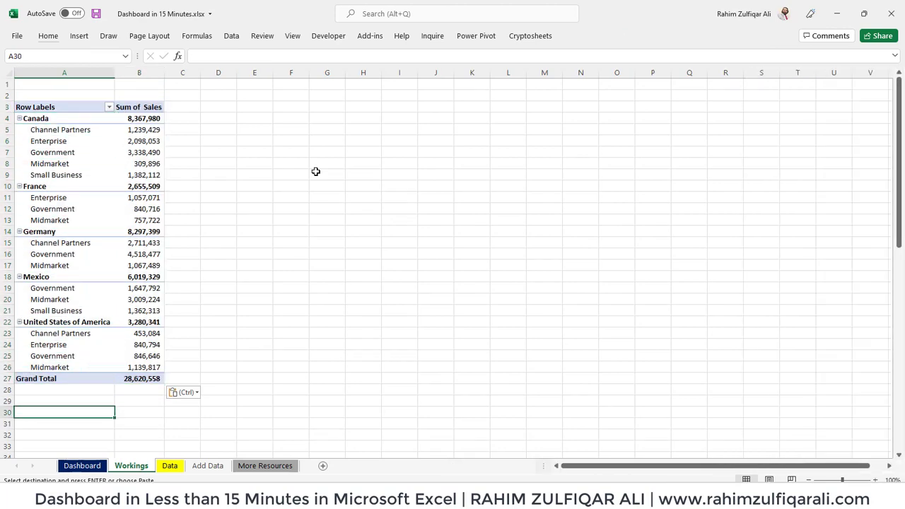
{"action": "key", "text": "ctrl+shift+Down"}
{"action": "key", "text": "shift+Up"}
{"action": "key", "text": "shift+Up"}
{"action": "key", "text": "shift+Up"}
{"action": "key", "text": "shift+Up"}
{"action": "key", "text": "shift+space"}
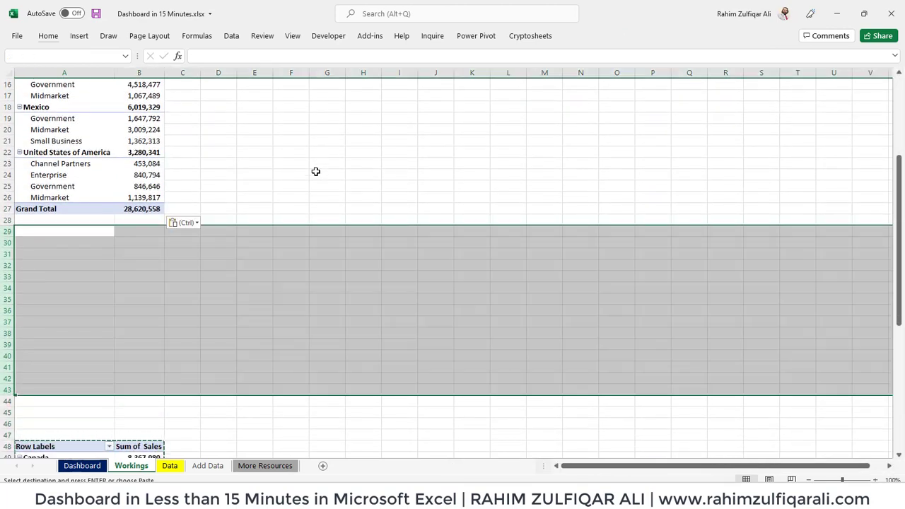
{"action": "key", "text": "ctrl+minus"}
{"action": "key", "text": "ctrl+Down"}
Step: Remove the Country field from the rows of the upper PivotTable so it summarises Sales by Segment
{"action": "key", "text": "ctrl+Home"}
{"action": "key", "text": "Down"}
{"action": "key", "text": "Down"}
{"action": "key", "text": "Down"}
{"action": "key", "text": "Down"}
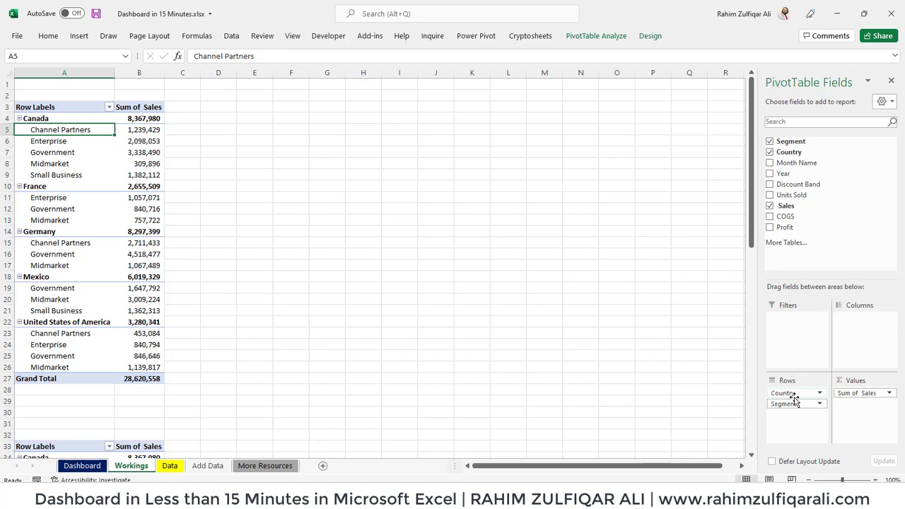
{"action": "left_click_drag", "start_coordinate": [792, 395], "coordinate": [845, 230]}
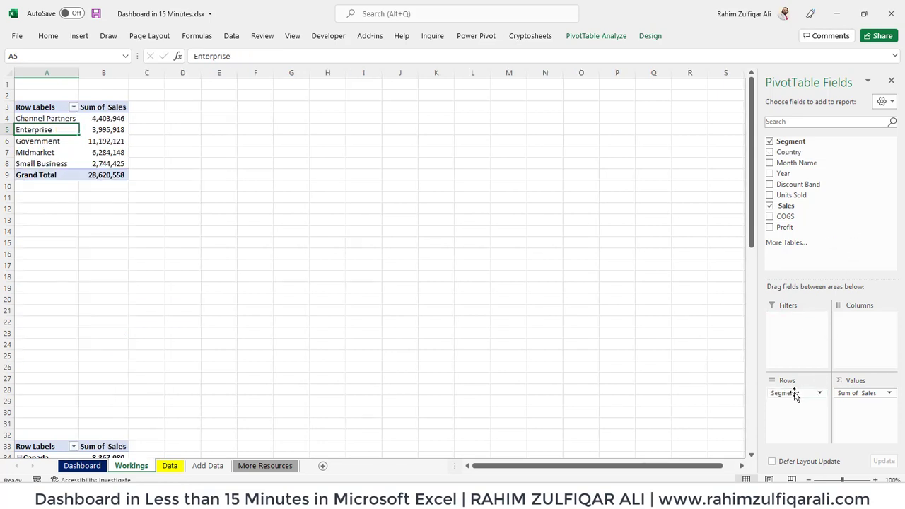
Step: Rearrange the upper PivotTable so Year replaces Segment in the rows and Segment goes in the columns
{"action": "left_click_drag", "start_coordinate": [793, 394], "coordinate": [848, 251]}
{"action": "left_click_drag", "start_coordinate": [808, 178], "coordinate": [797, 396]}
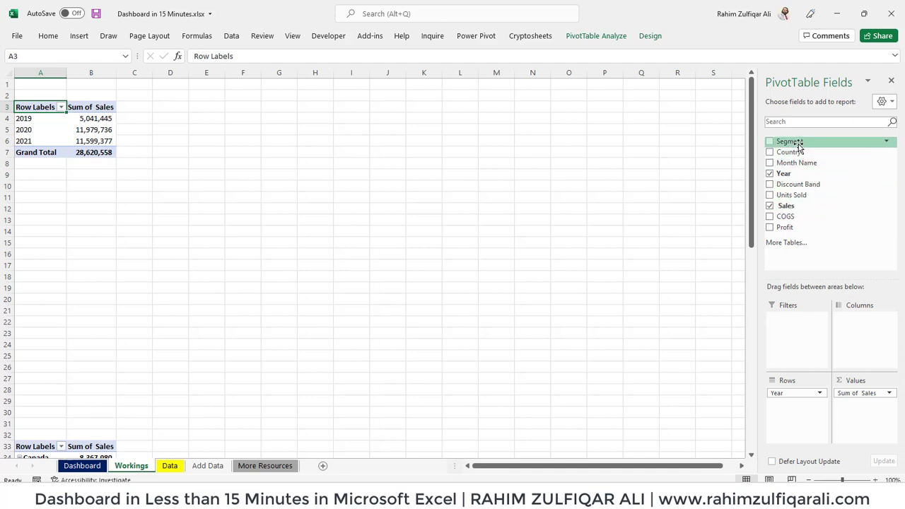
{"action": "left_click_drag", "start_coordinate": [797, 143], "coordinate": [878, 342]}
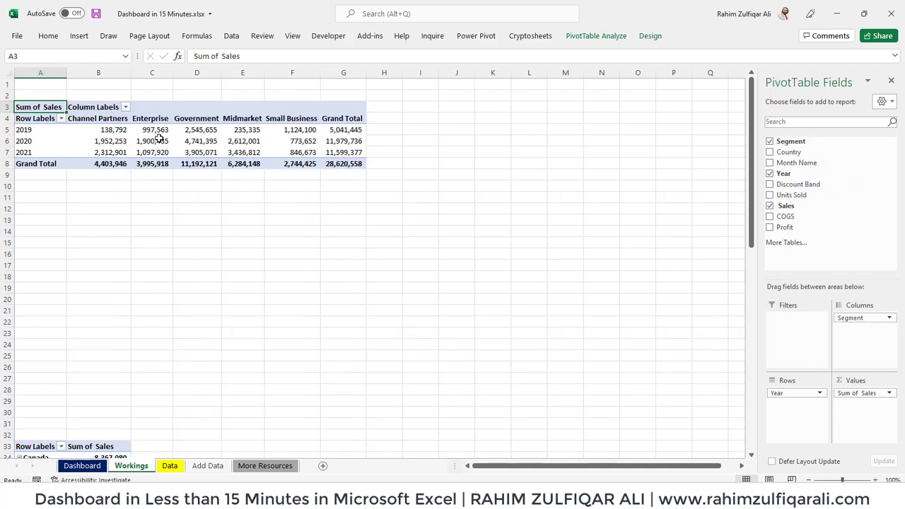
Step: Insert a Line PivotChart based on the PivotTable of Sales by Year and Segment
{"action": "left_click", "coordinate": [159, 139]}
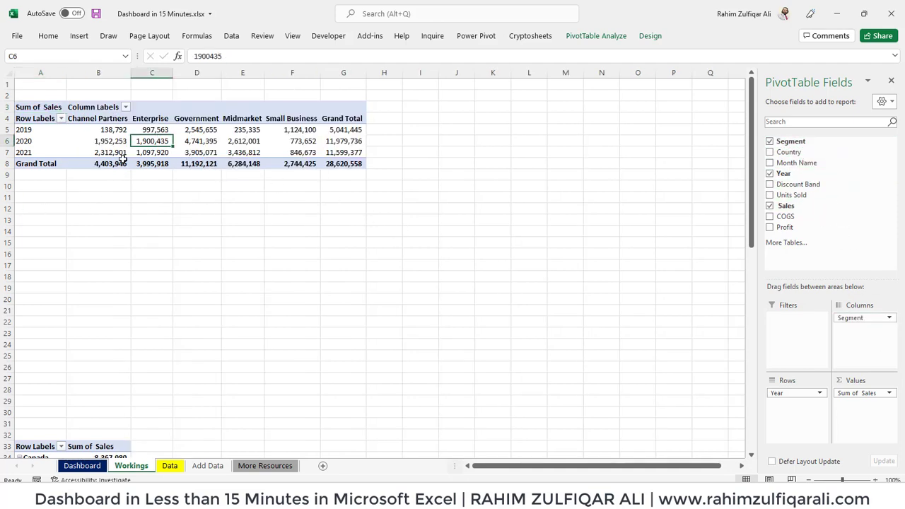
{"action": "left_click", "coordinate": [603, 37]}
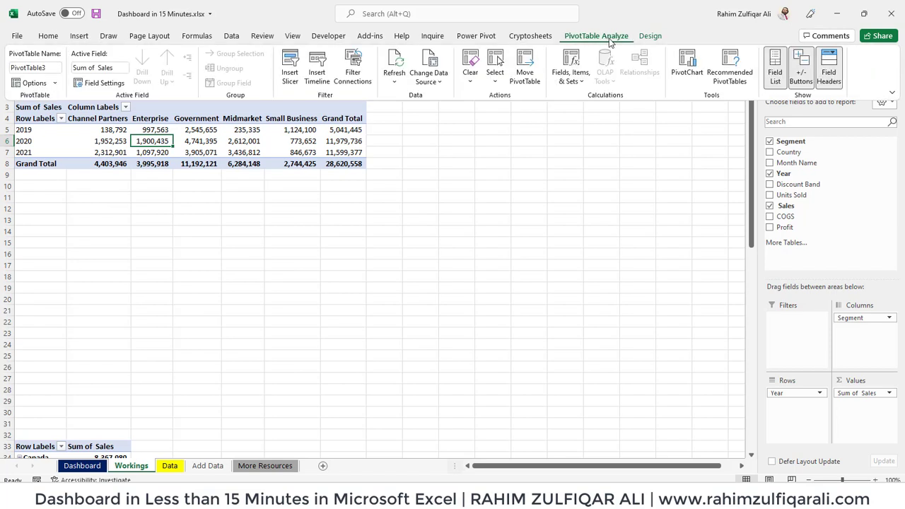
{"action": "left_click", "coordinate": [686, 67]}
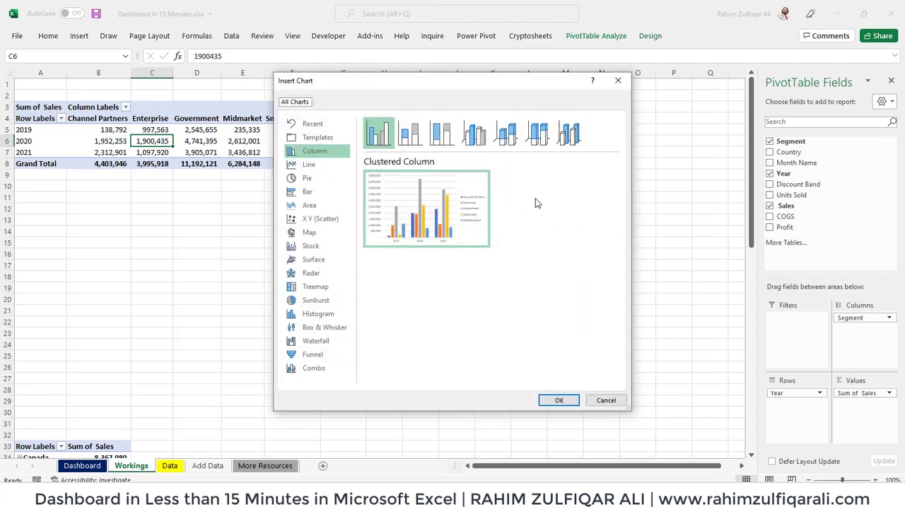
{"action": "left_click", "coordinate": [311, 166]}
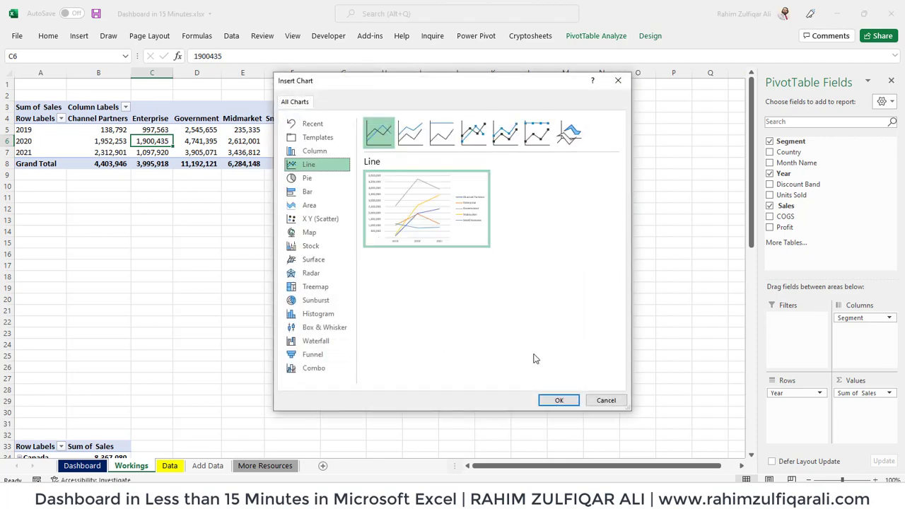
{"action": "left_click", "coordinate": [558, 400]}
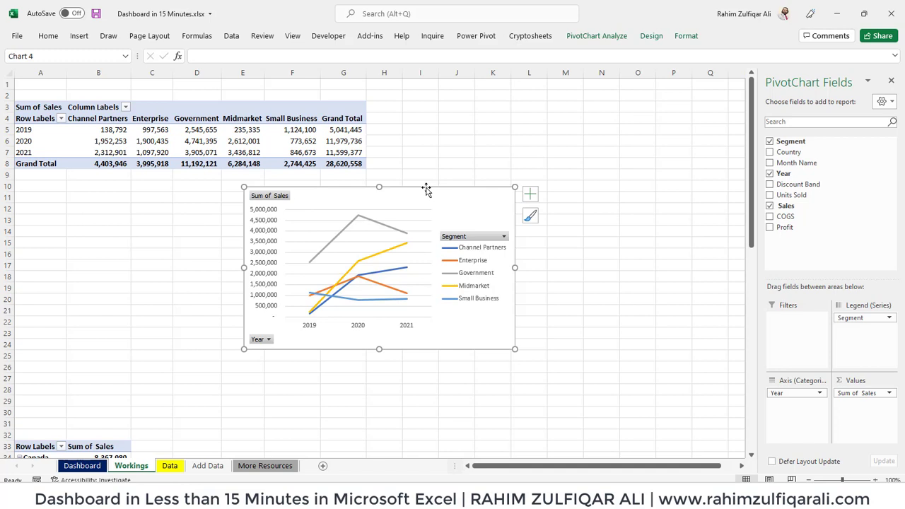
Step: Move the line chart to the Dashboard sheet, place it beside the Month slicer and enlarge it to about row 29 and column T
{"action": "key", "text": "ctrl+x"}
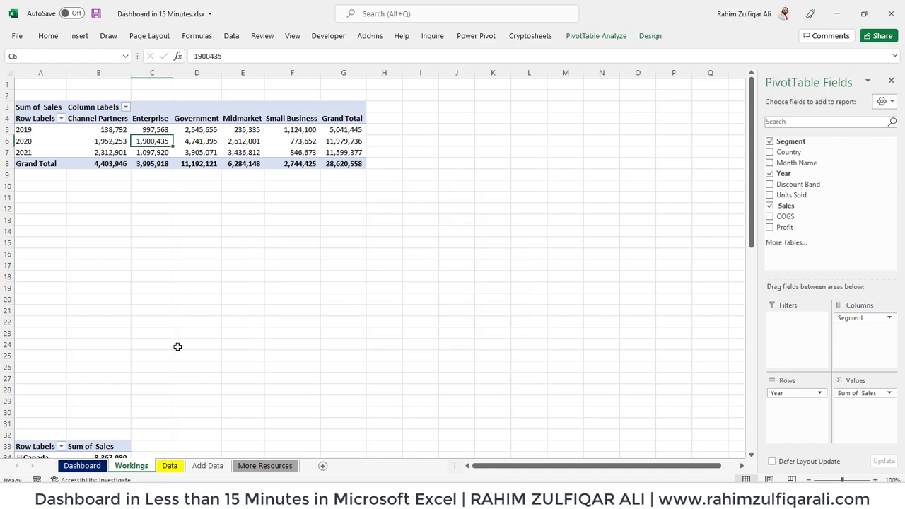
{"action": "left_click", "coordinate": [95, 467]}
{"action": "left_click", "coordinate": [426, 270]}
{"action": "key", "text": "ctrl+v"}
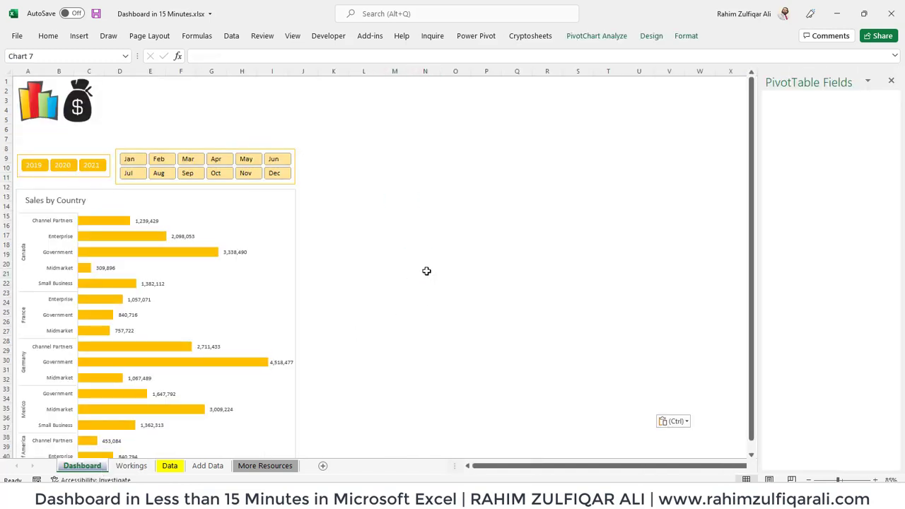
{"action": "left_click_drag", "start_coordinate": [481, 270], "coordinate": [371, 152]}
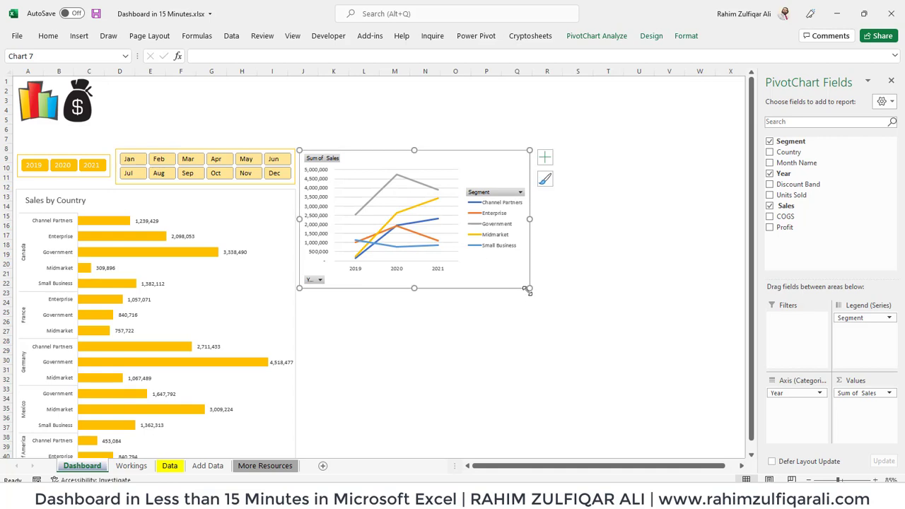
{"action": "left_click_drag", "start_coordinate": [529, 288], "coordinate": [610, 350]}
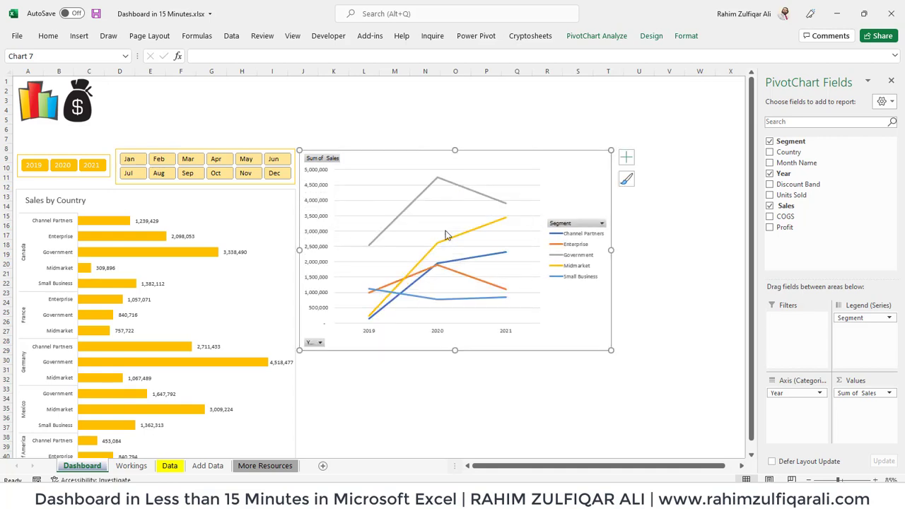
Step: Hide all field buttons on the line chart and remove its legend and gridlines
{"action": "right_click", "coordinate": [324, 158]}
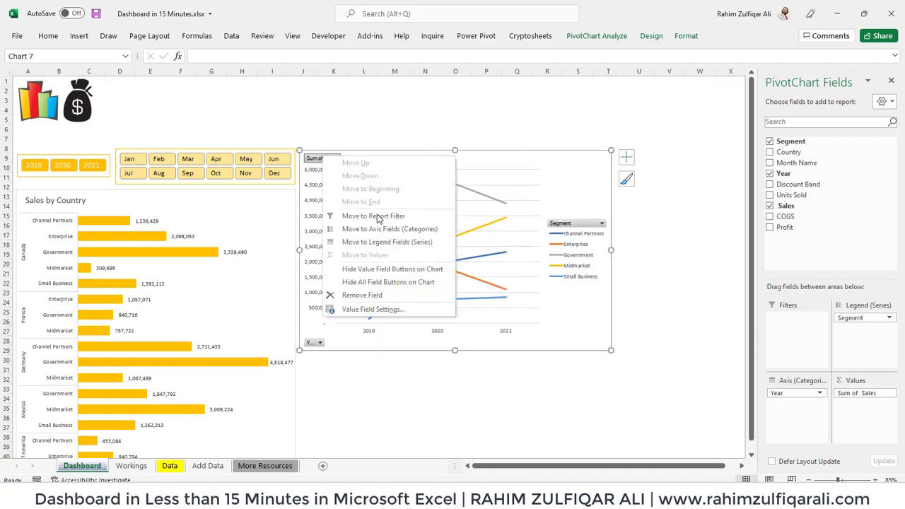
{"action": "left_click", "coordinate": [402, 282]}
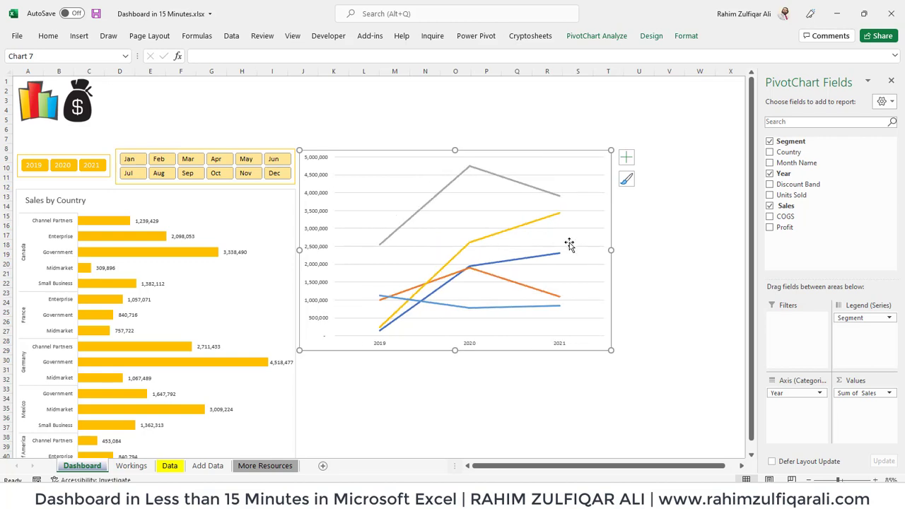
{"action": "left_click", "coordinate": [568, 244]}
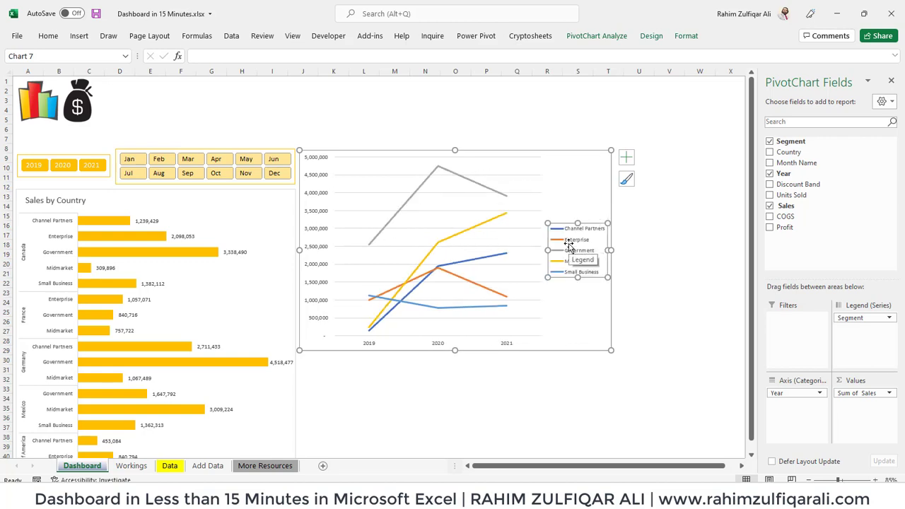
{"action": "key", "text": "Delete"}
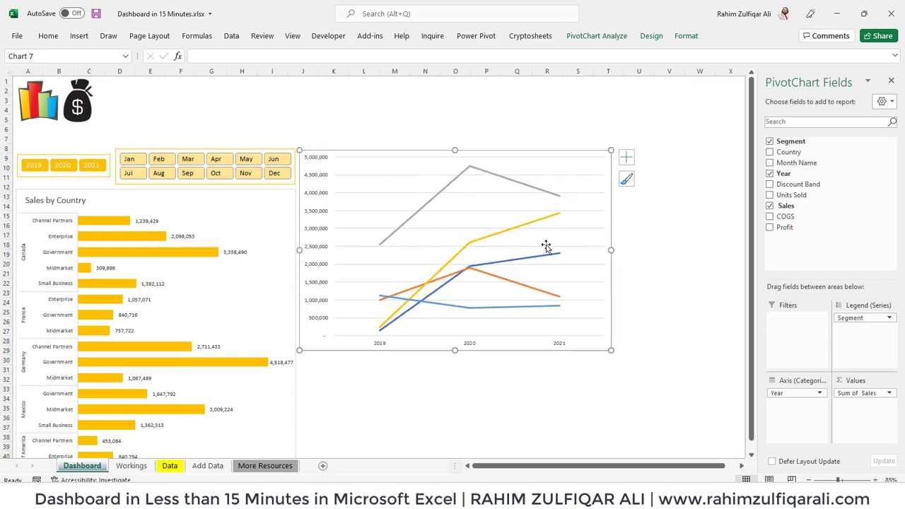
{"action": "key", "text": "Delete"}
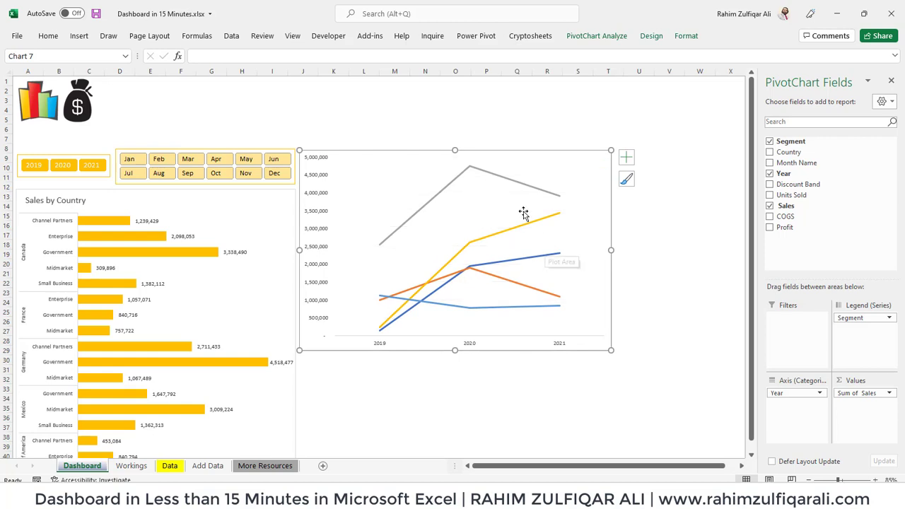
Step: Recolour the line chart with a monochromatic gold palette matching the bar chart
{"action": "left_click", "coordinate": [652, 36]}
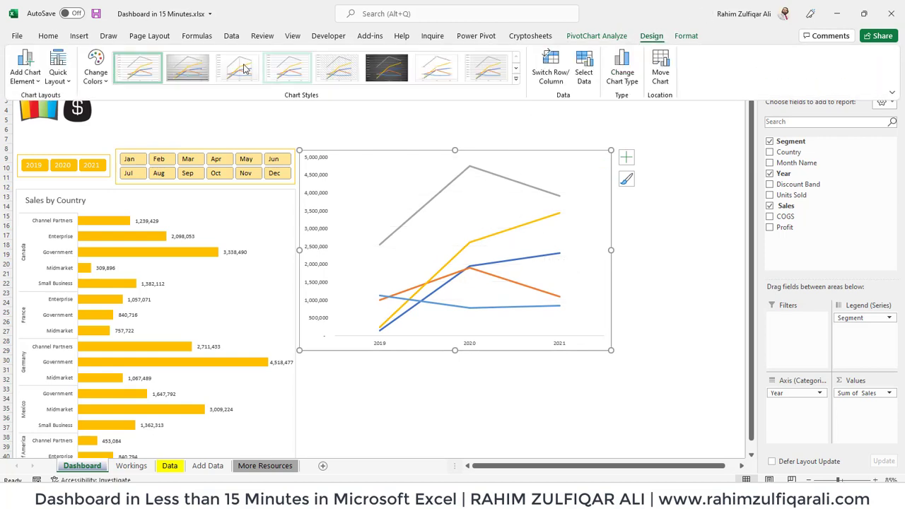
{"action": "left_click", "coordinate": [95, 67]}
{"action": "left_click", "coordinate": [142, 258]}
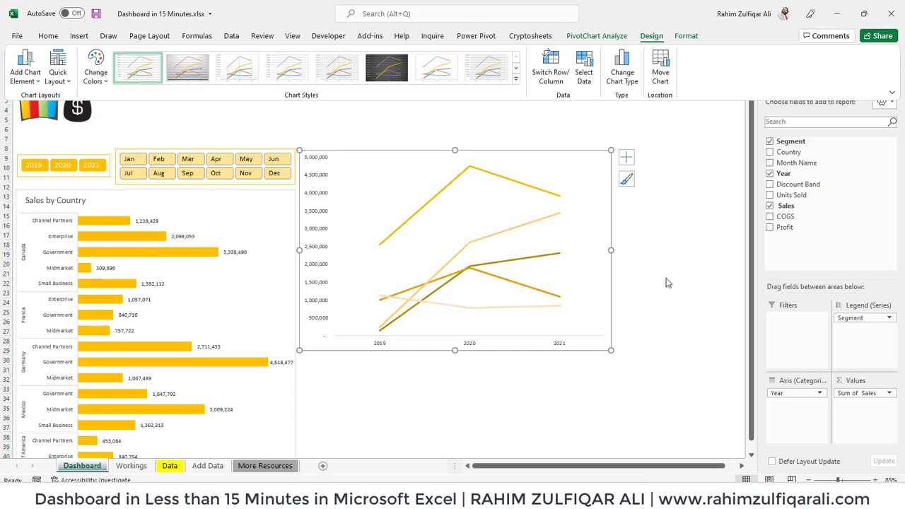
{"action": "left_click", "coordinate": [649, 262]}
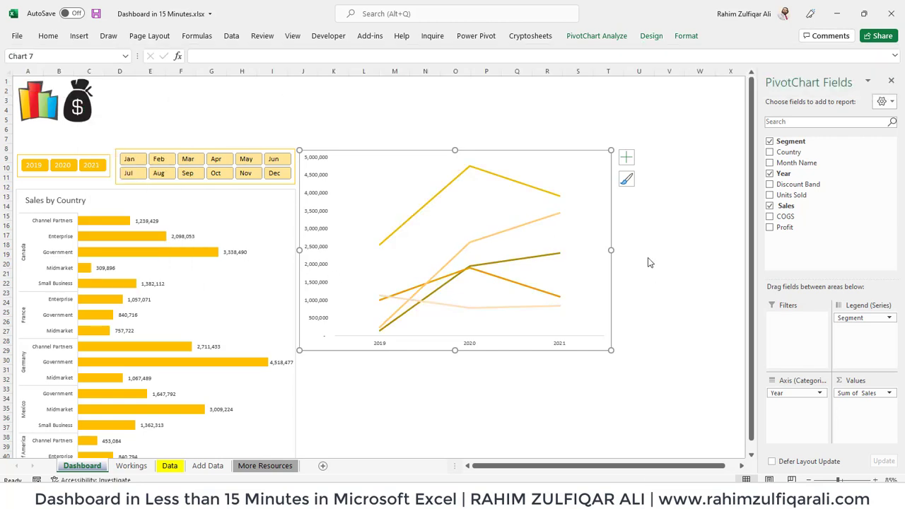
Step: Add a chart title to the line chart and set its text to "Sales"
{"action": "left_click", "coordinate": [625, 157]}
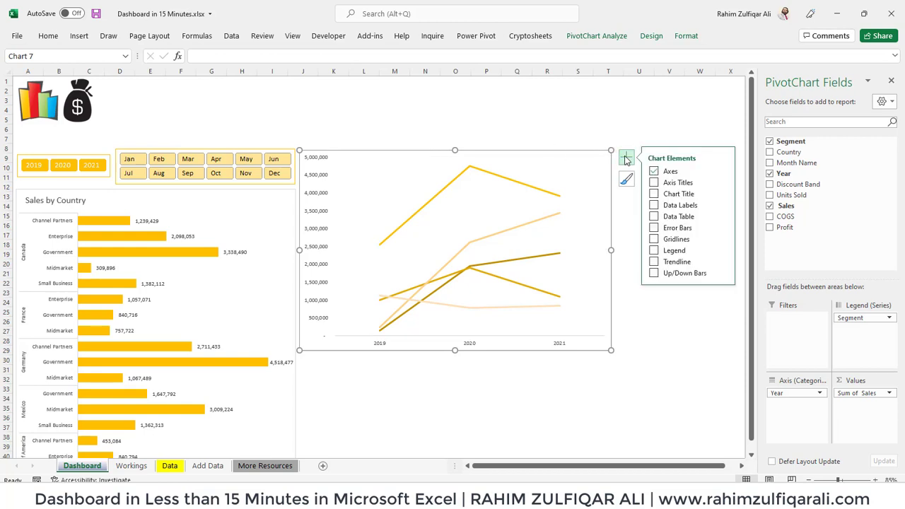
{"action": "left_click", "coordinate": [656, 196]}
{"action": "double_click", "coordinate": [459, 160]}
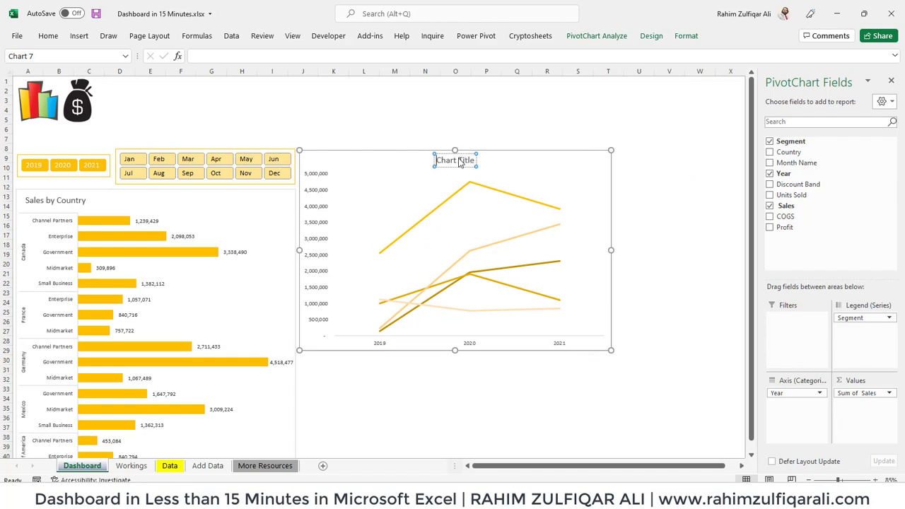
{"action": "type", "text": "Sales"}
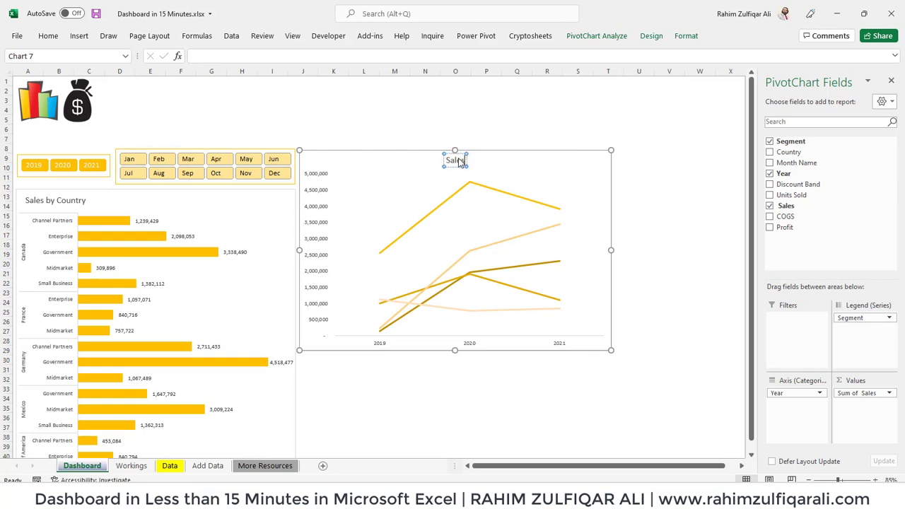
{"action": "left_click", "coordinate": [549, 395]}
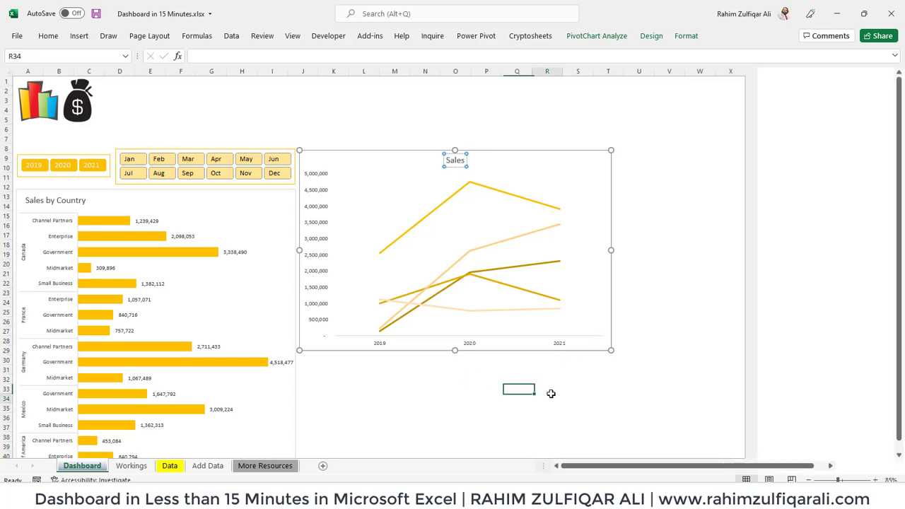
Step: Copy the Year by Segment PivotTable on the Workings sheet and paste the duplicate at cell A11
{"action": "left_click", "coordinate": [131, 466]}
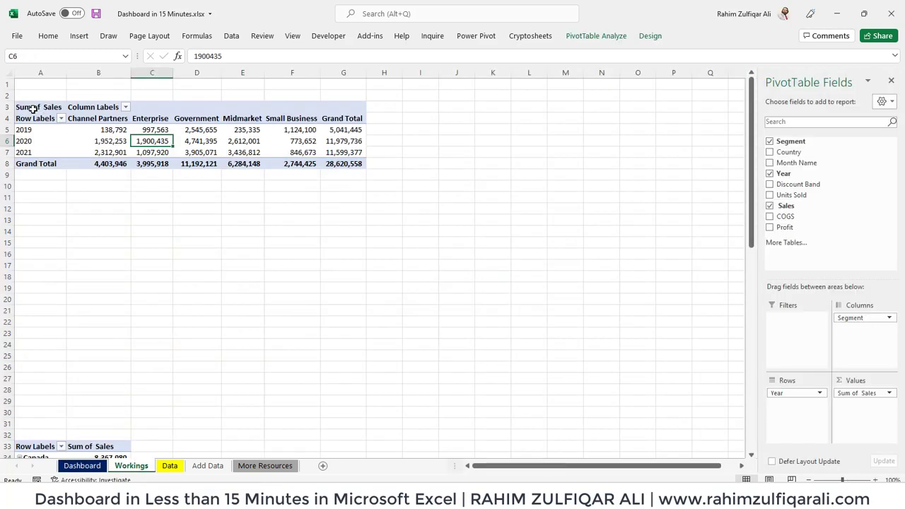
{"action": "left_click_drag", "start_coordinate": [43, 113], "coordinate": [345, 164]}
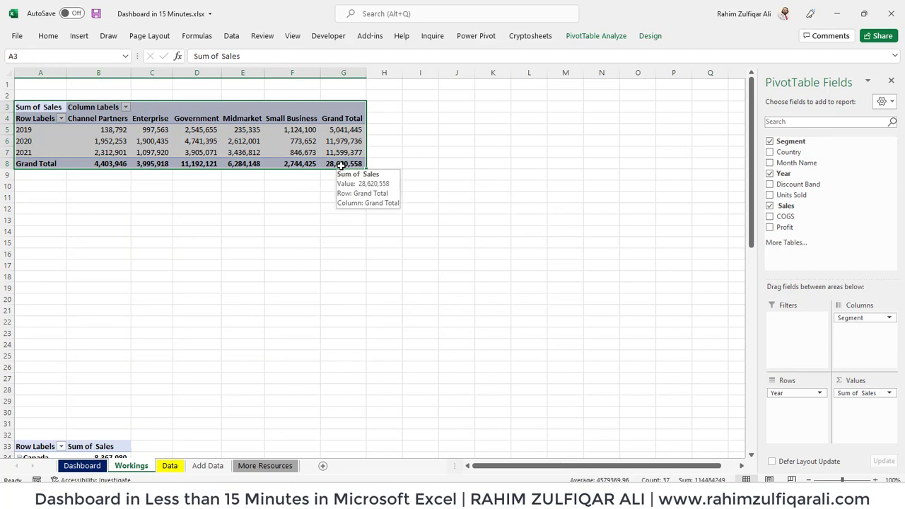
{"action": "key", "text": "ctrl+c"}
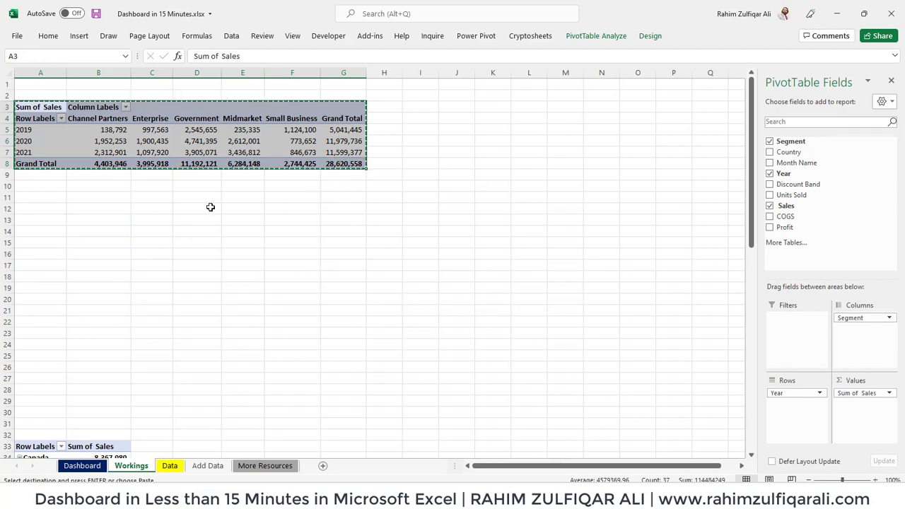
{"action": "left_click", "coordinate": [39, 200]}
{"action": "key", "text": "ctrl+v"}
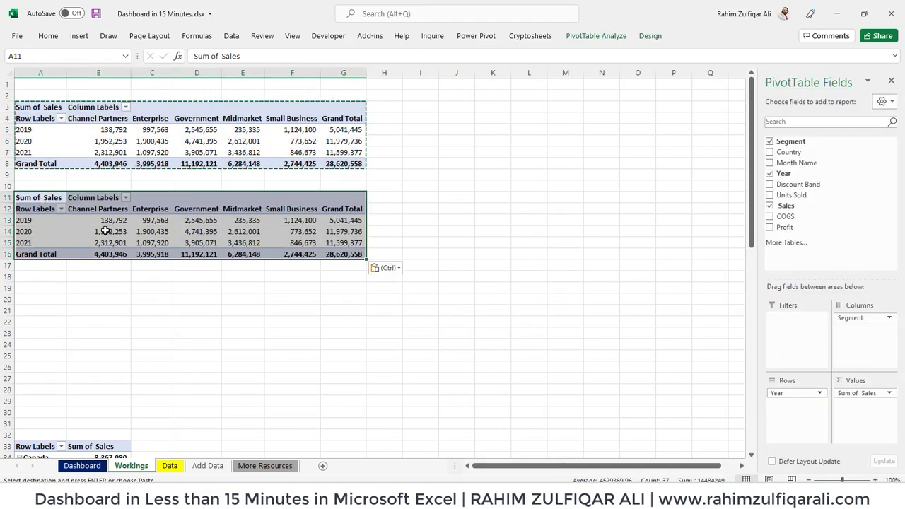
Step: Replace Sales with Profit in the values of the duplicated PivotTable and autofit column C
{"action": "left_click", "coordinate": [106, 231]}
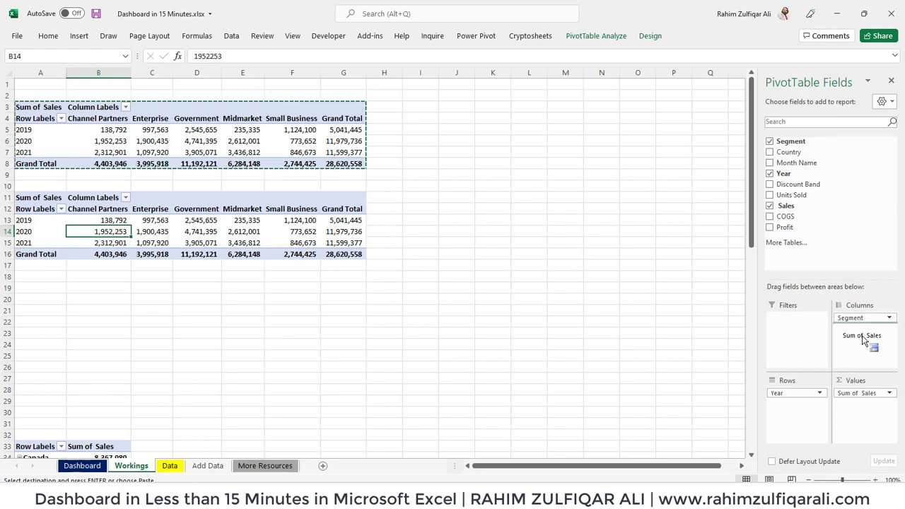
{"action": "left_click", "coordinate": [786, 206]}
{"action": "left_click_drag", "start_coordinate": [784, 227], "coordinate": [857, 415]}
{"action": "left_click", "coordinate": [195, 230]}
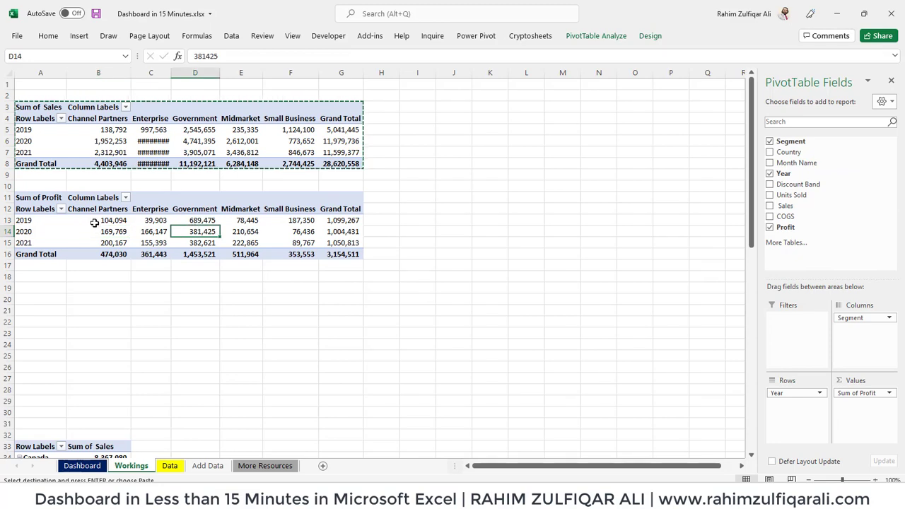
{"action": "double_click", "coordinate": [171, 75]}
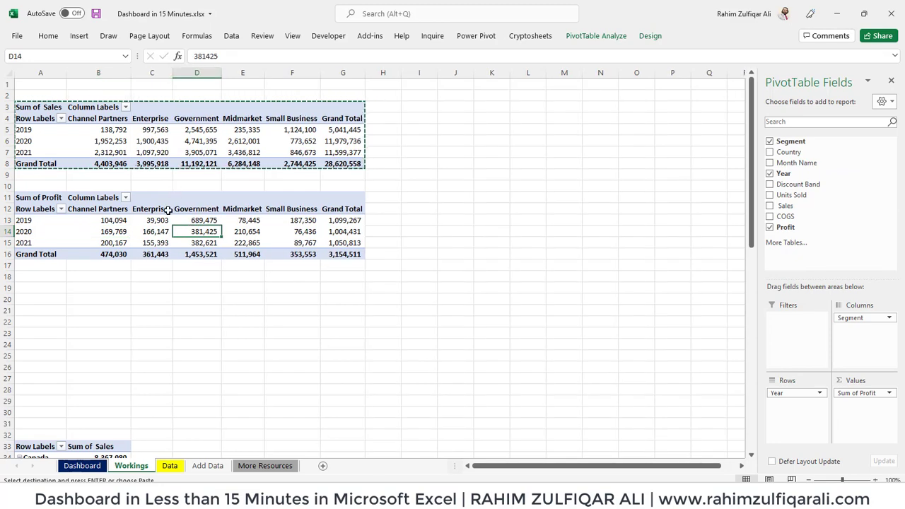
Step: Insert a Line PivotChart from the Profit PivotTable and move it to the empty cells beside the PivotTables
{"action": "left_click", "coordinate": [169, 211]}
{"action": "left_click", "coordinate": [617, 41]}
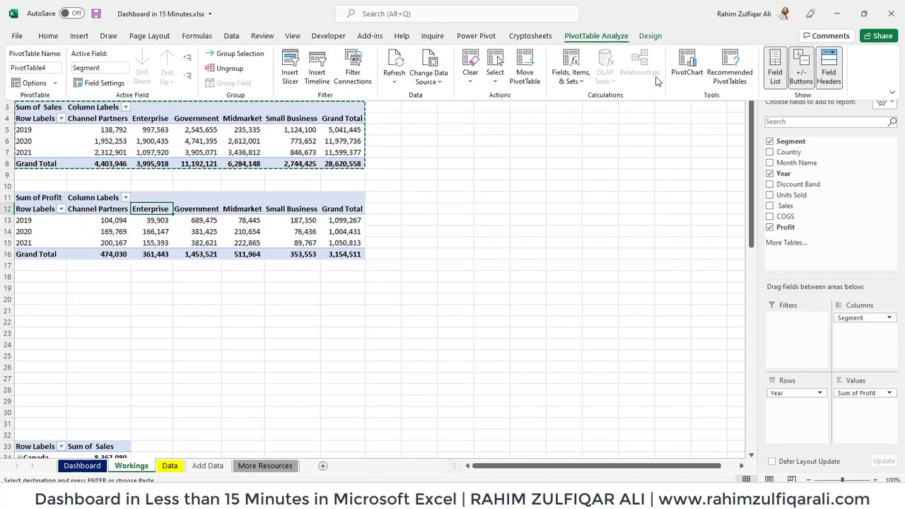
{"action": "left_click", "coordinate": [686, 67]}
{"action": "left_click", "coordinate": [315, 177]}
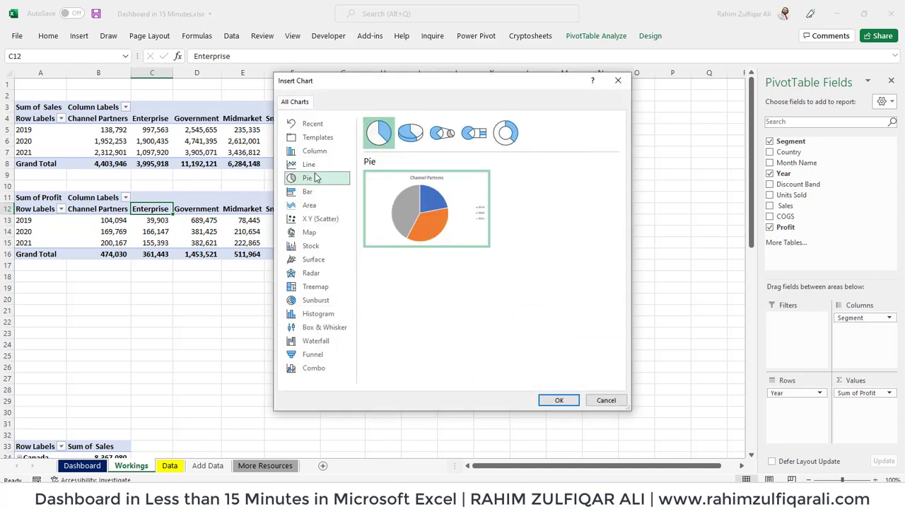
{"action": "left_click", "coordinate": [311, 165]}
{"action": "left_click", "coordinate": [557, 400]}
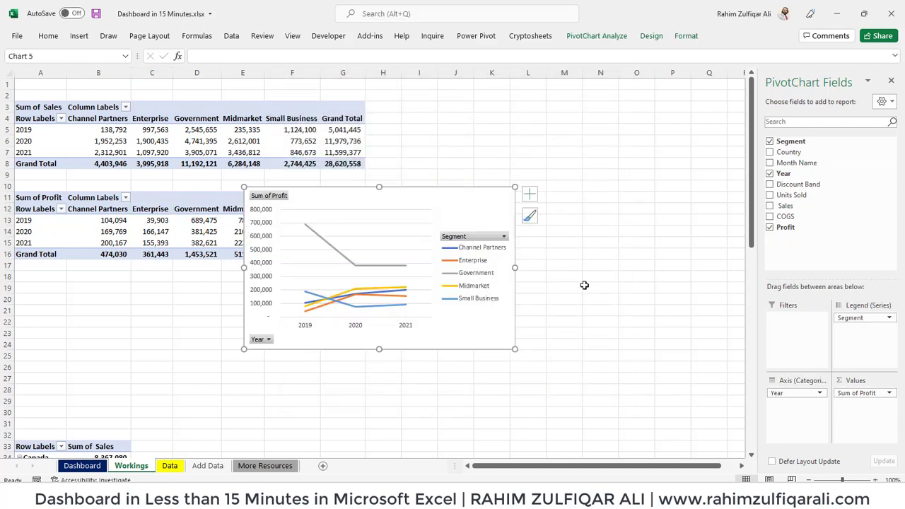
{"action": "left_click_drag", "start_coordinate": [444, 191], "coordinate": [591, 156]}
{"action": "right_click", "coordinate": [622, 204]}
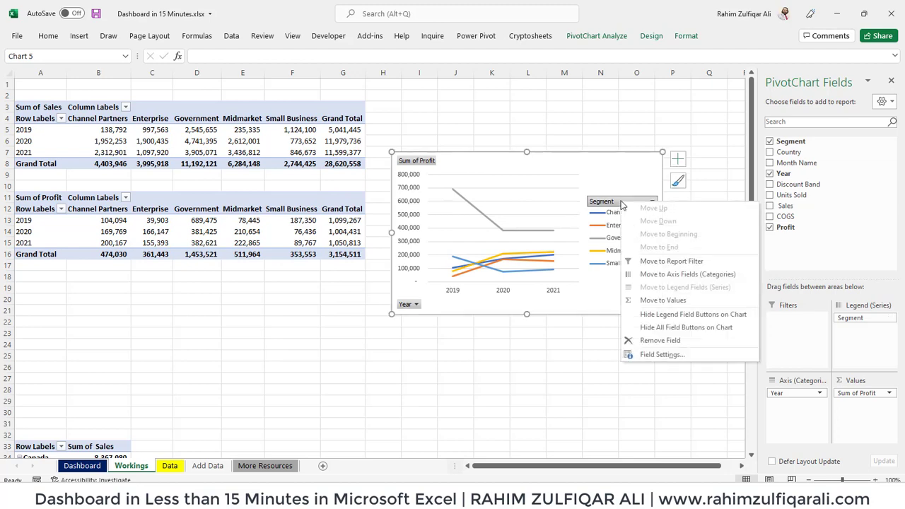
{"action": "left_click", "coordinate": [483, 161]}
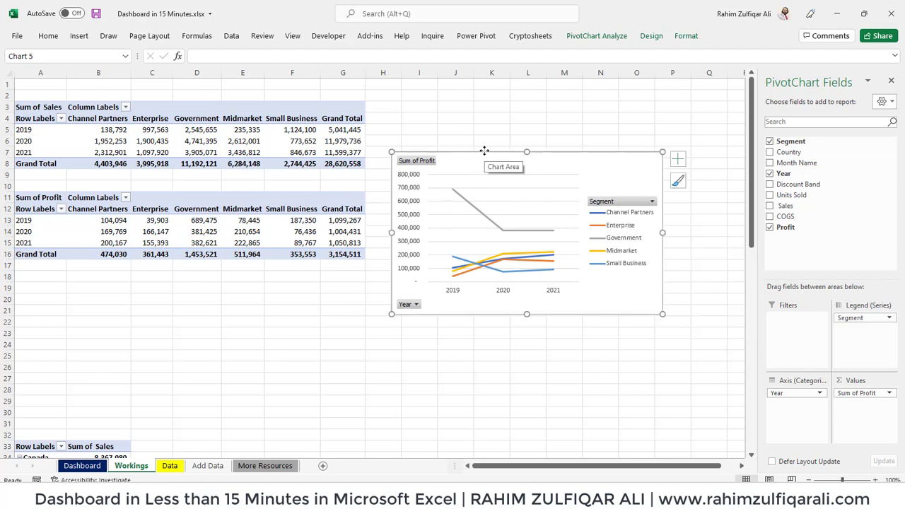
Step: Move the Profit line chart from the Workings sheet to the Dashboard sheet and place it directly below the Sales chart
{"action": "key", "text": "Delete"}
{"action": "left_click", "coordinate": [83, 466]}
{"action": "left_click", "coordinate": [461, 397]}
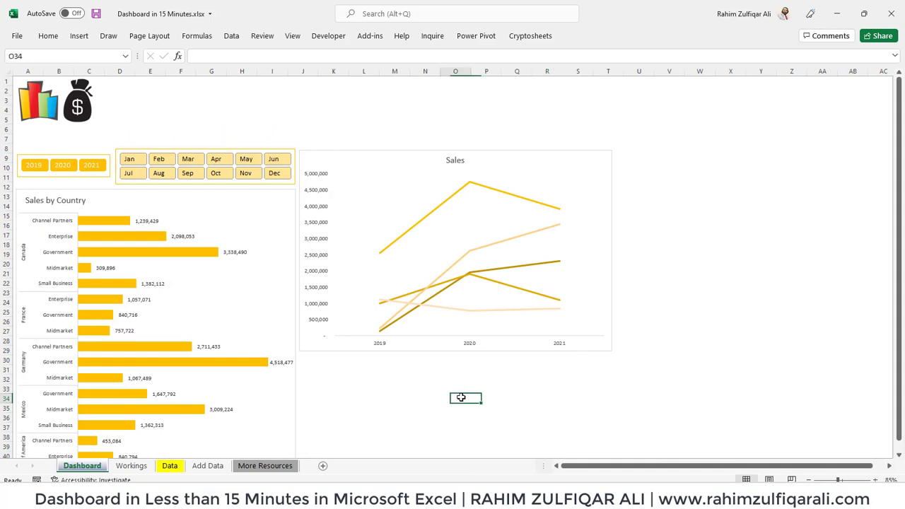
{"action": "key", "text": "ctrl+v"}
{"action": "left_click_drag", "start_coordinate": [579, 398], "coordinate": [445, 359]}
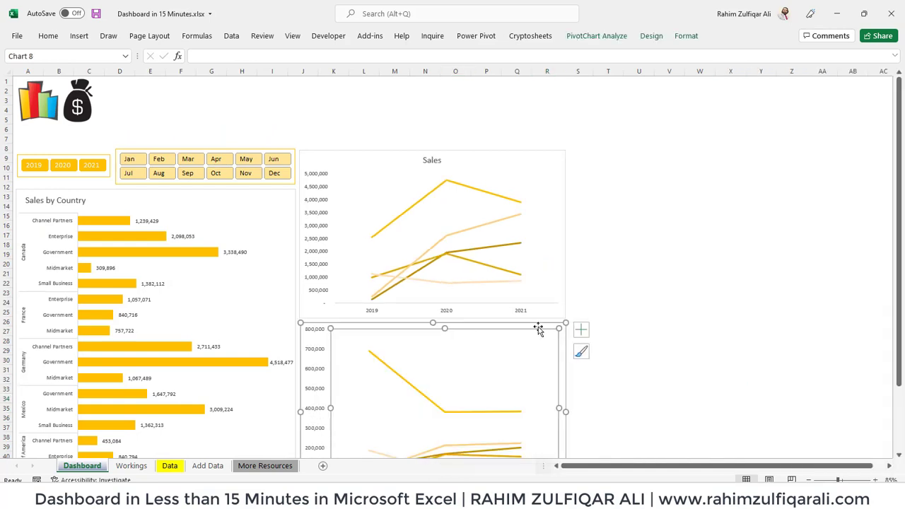
Step: Add a chart title to the lower line chart and set its text to "Profits"
{"action": "left_click", "coordinate": [580, 329]}
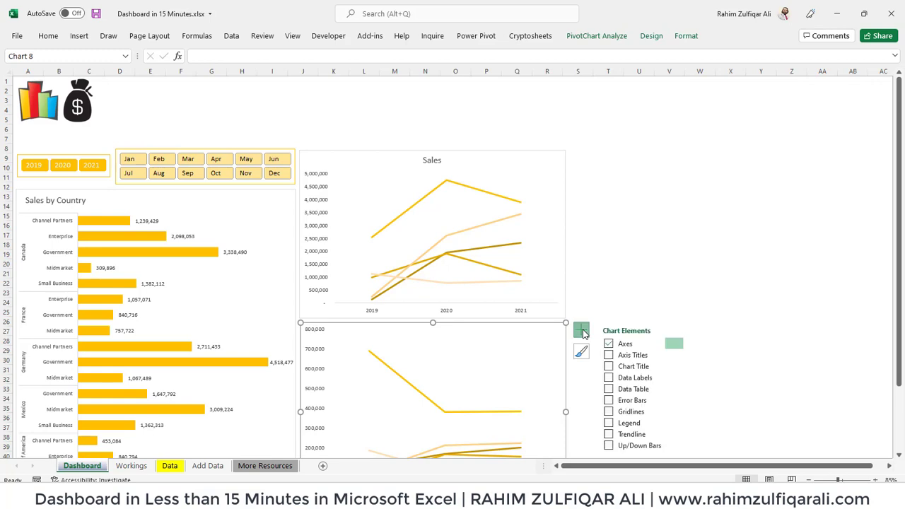
{"action": "left_click", "coordinate": [608, 366]}
{"action": "double_click", "coordinate": [444, 335]}
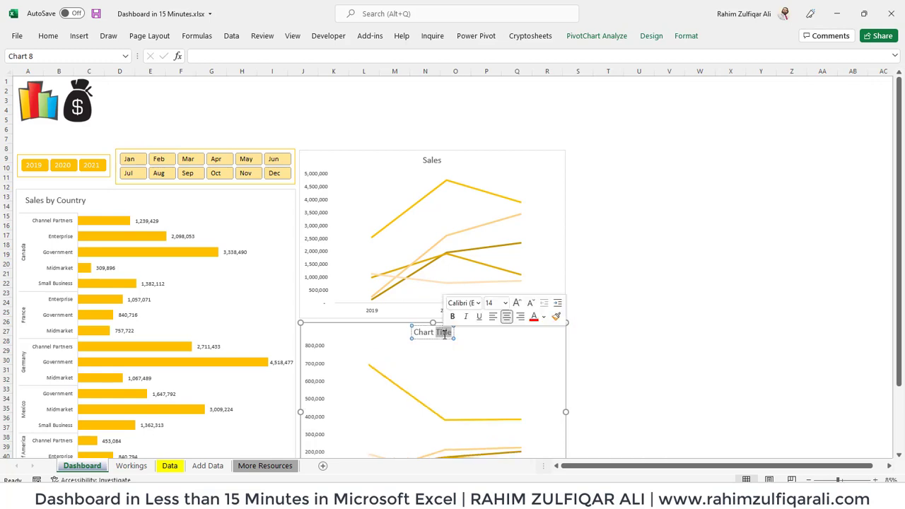
{"action": "triple_click", "coordinate": [443, 338]}
{"action": "type", "text": "Profits"}
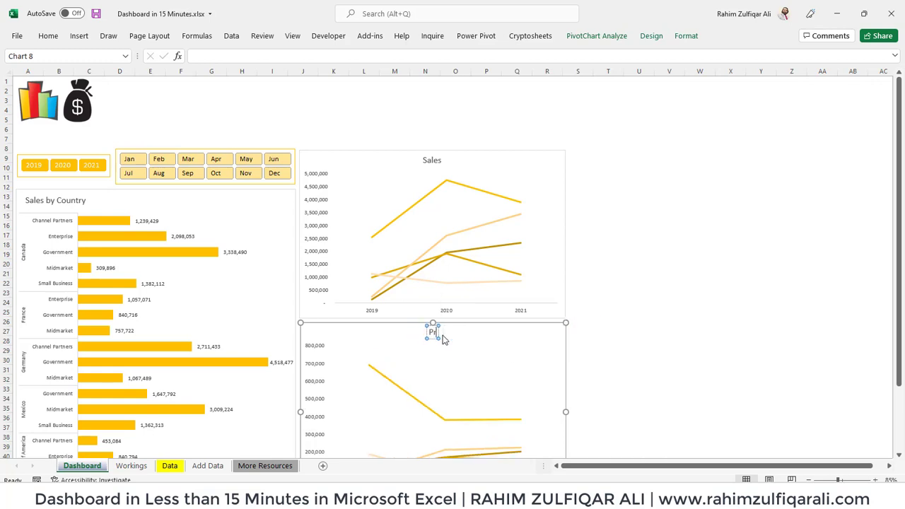
{"action": "left_click", "coordinate": [637, 265]}
{"action": "scroll", "coordinate": [741, 458], "scroll_direction": "down", "scroll_amount": 1}
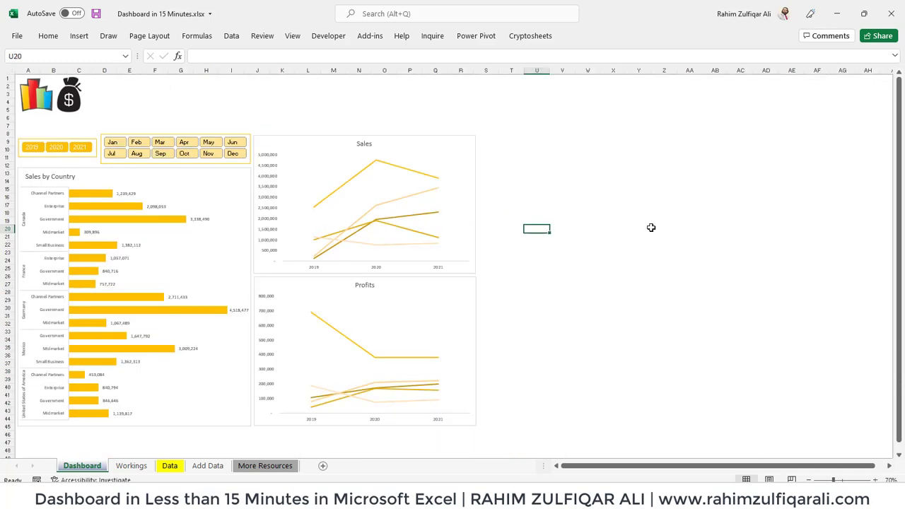
Step: Copy the Year by Segment Sales PivotTable on the Workings sheet and paste the duplicate at cell J3
{"action": "left_click", "coordinate": [131, 465]}
{"action": "left_click", "coordinate": [195, 144]}
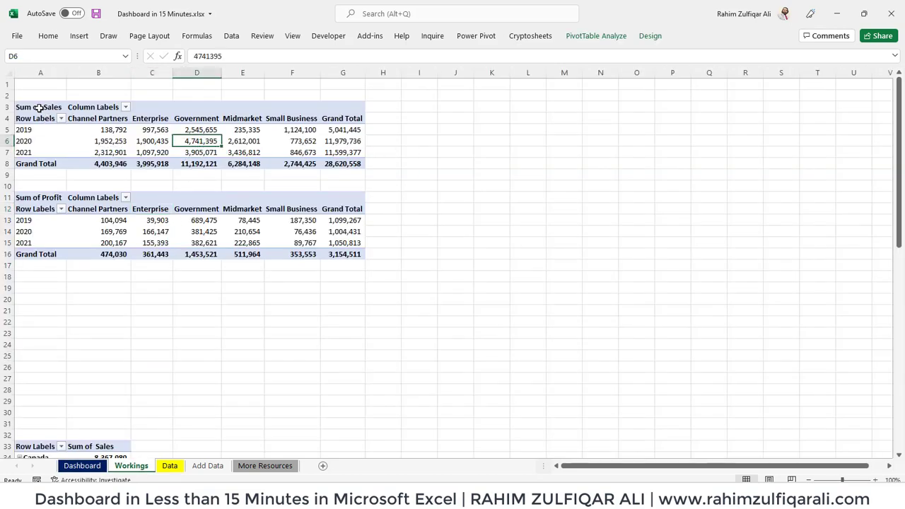
{"action": "left_click_drag", "start_coordinate": [38, 107], "coordinate": [337, 165]}
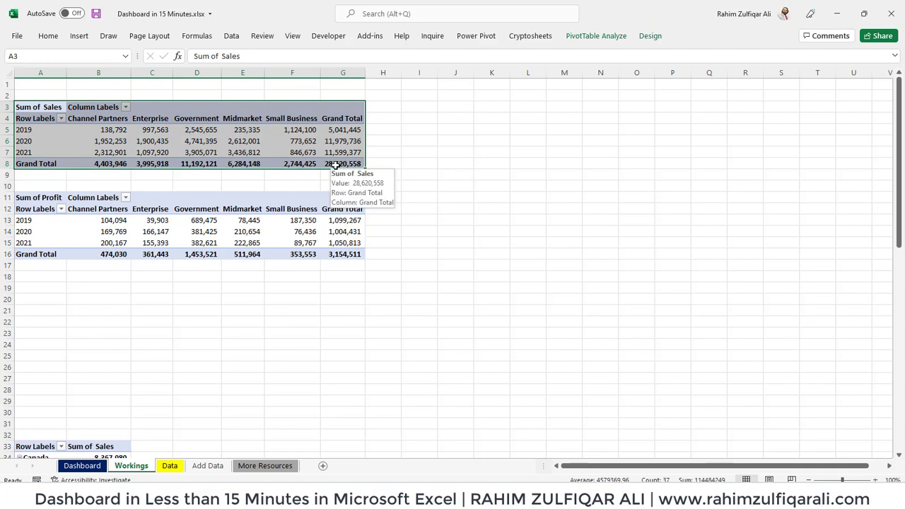
{"action": "key", "text": "ctrl+c"}
{"action": "left_click", "coordinate": [458, 110]}
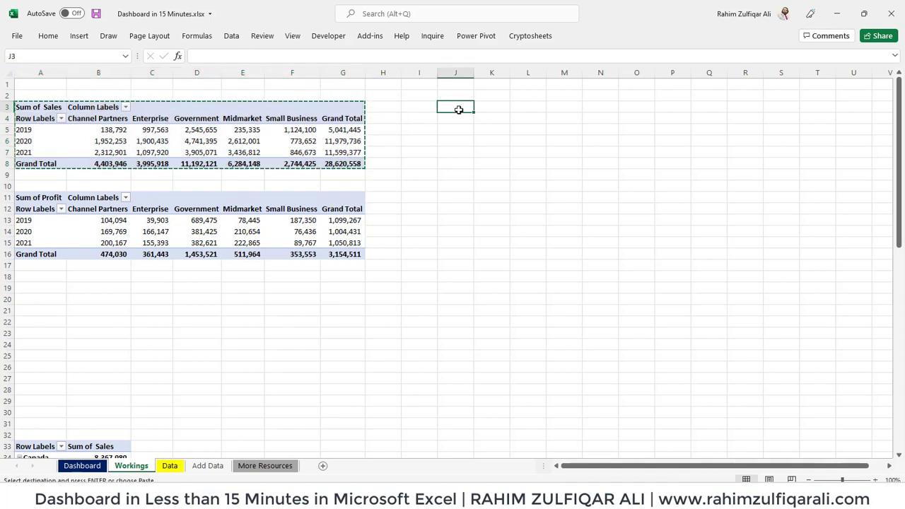
{"action": "key", "text": "ctrl+v"}
Step: Show the duplicated PivotTable's Sales values as % Difference From, with Year as base field and (previous) as base item
{"action": "left_click", "coordinate": [528, 140]}
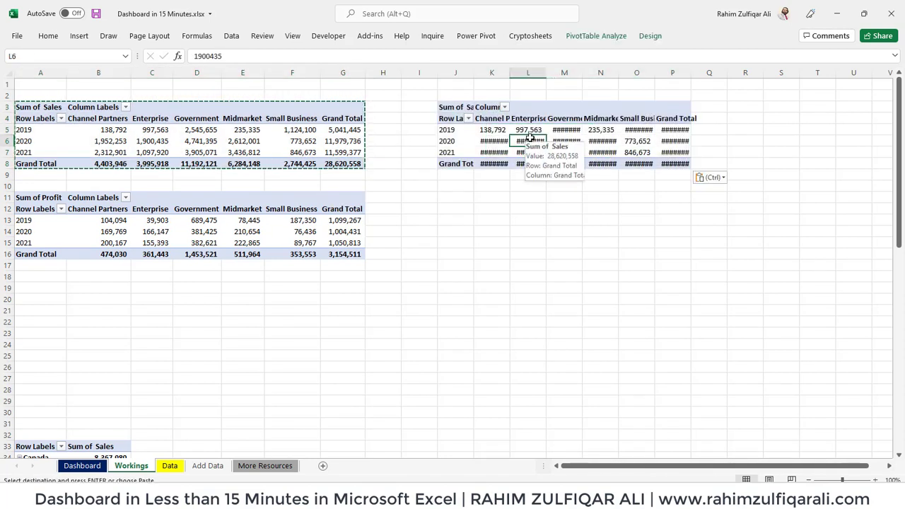
{"action": "right_click", "coordinate": [529, 140]}
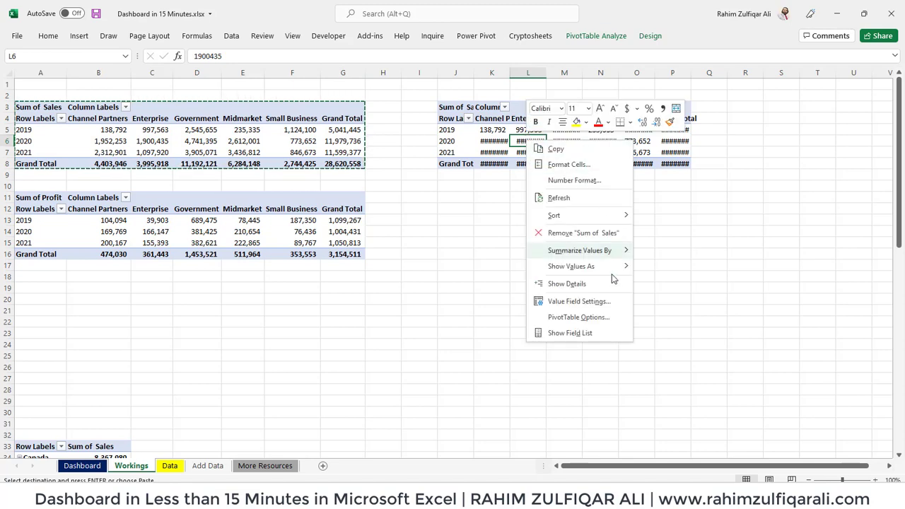
{"action": "left_click", "coordinate": [578, 301]}
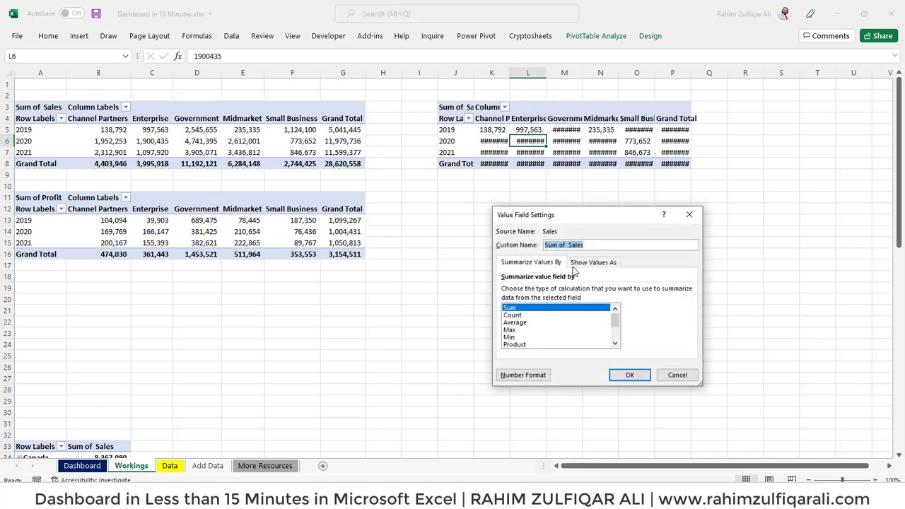
{"action": "left_click", "coordinate": [574, 267]}
{"action": "left_click_drag", "start_coordinate": [565, 214], "coordinate": [484, 186]}
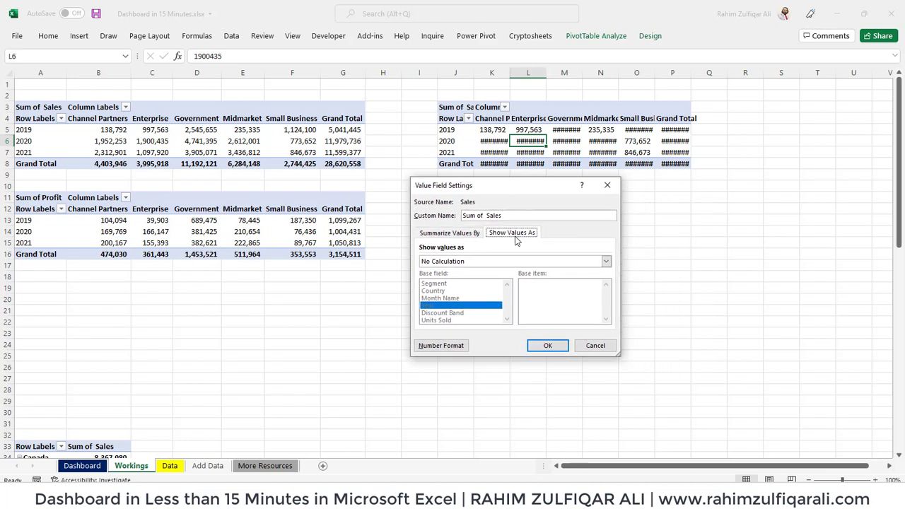
{"action": "left_click", "coordinate": [447, 261]}
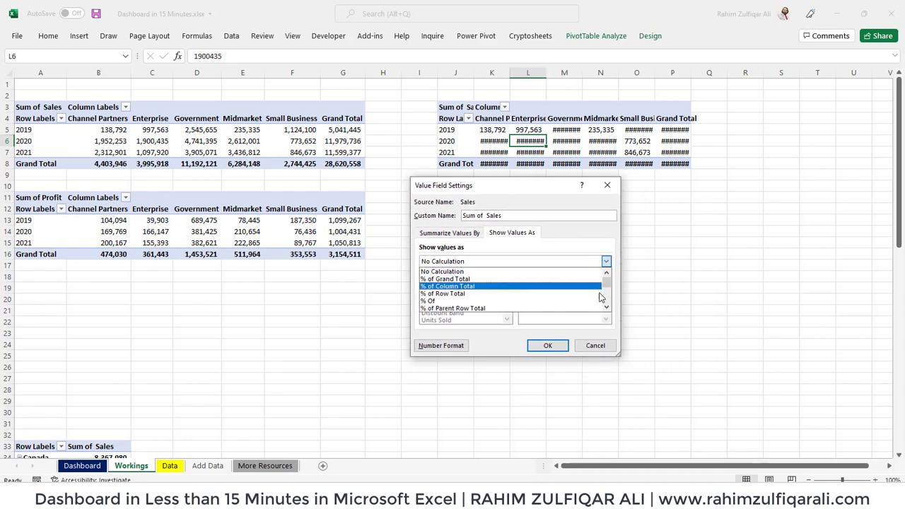
{"action": "left_click_drag", "start_coordinate": [605, 283], "coordinate": [608, 292]}
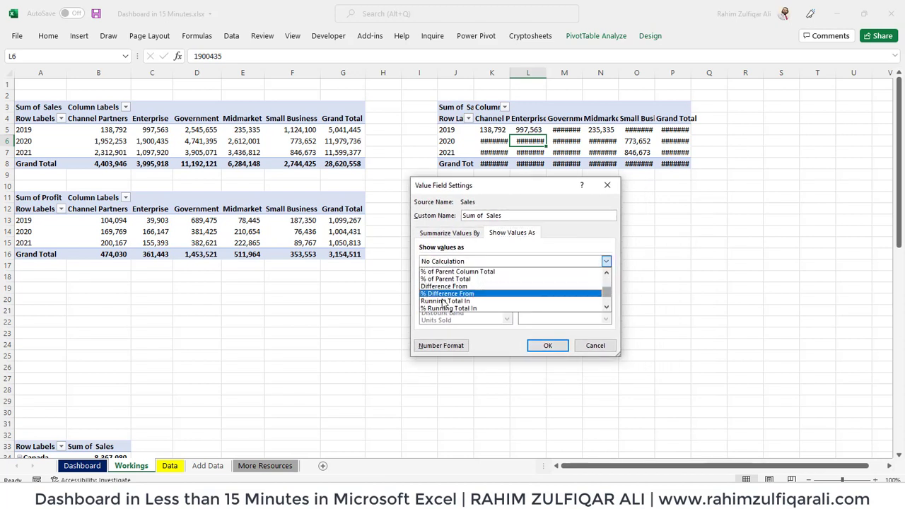
{"action": "left_click", "coordinate": [544, 293]}
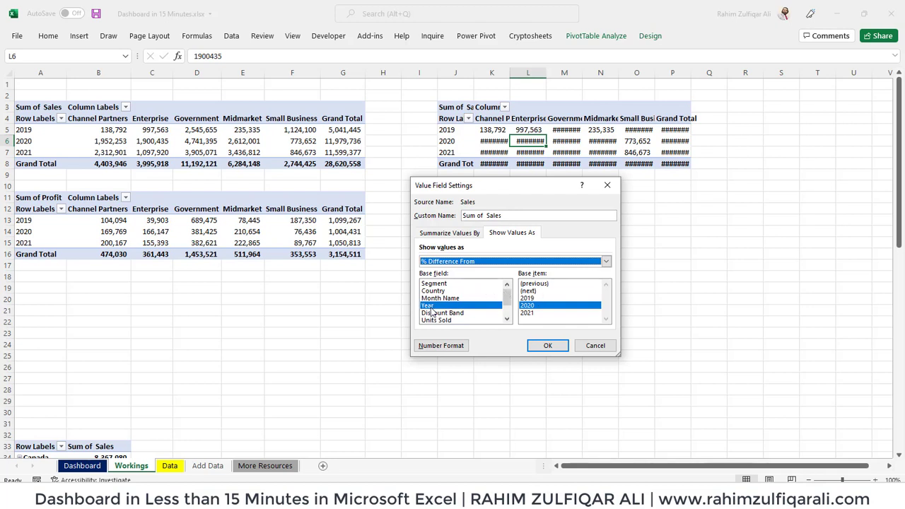
{"action": "left_click", "coordinate": [541, 285]}
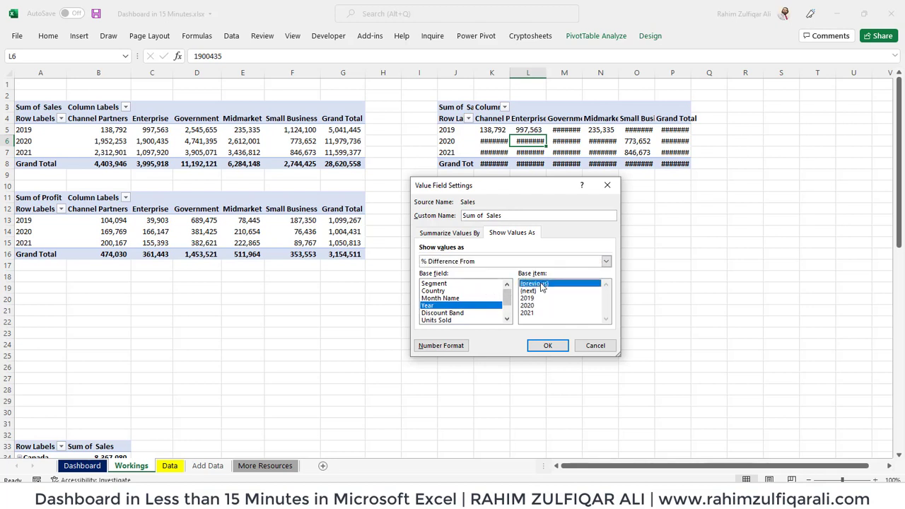
{"action": "left_click", "coordinate": [547, 345]}
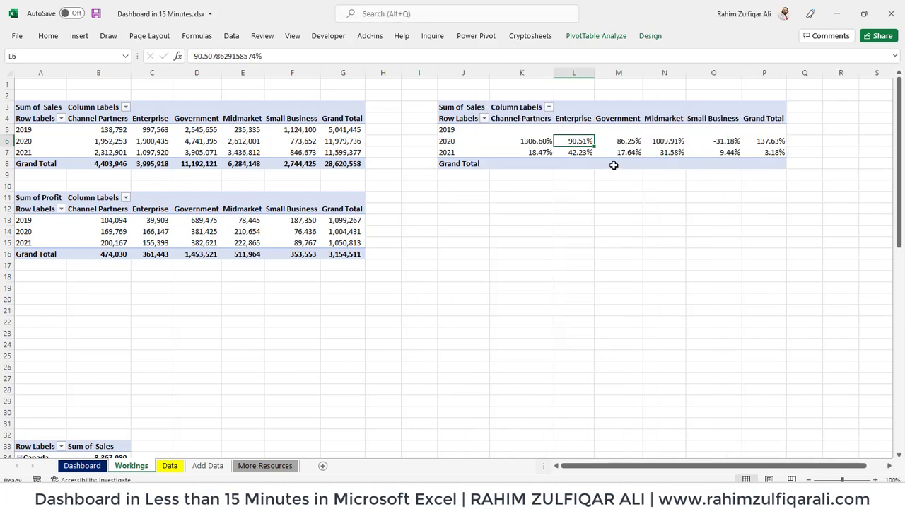
Step: Examine the year-on-year Sales percentages for 2020 and 2021 across the segments and the grand total
{"action": "key", "text": "Right"}
{"action": "key", "text": "Right"}
{"action": "key", "text": "Right"}
{"action": "key", "text": "Right"}
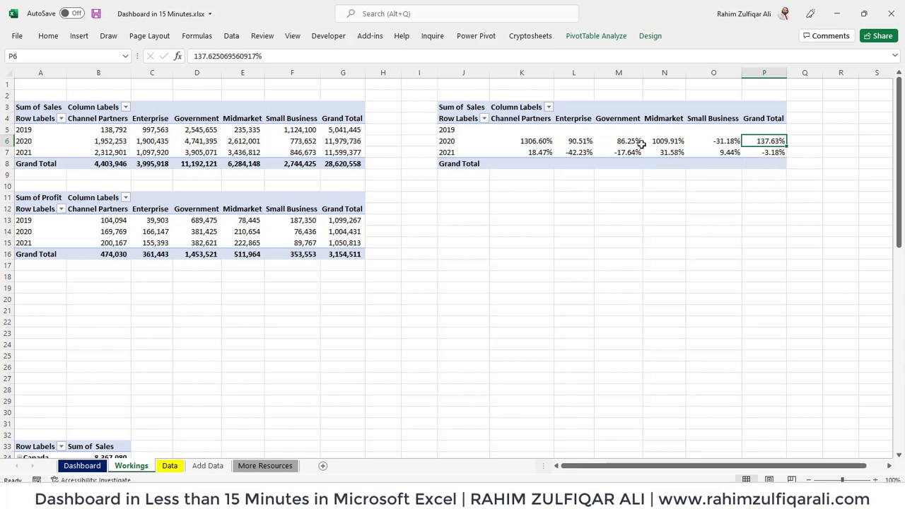
{"action": "left_click", "coordinate": [579, 143]}
{"action": "left_click", "coordinate": [537, 144]}
{"action": "left_click", "coordinate": [537, 151]}
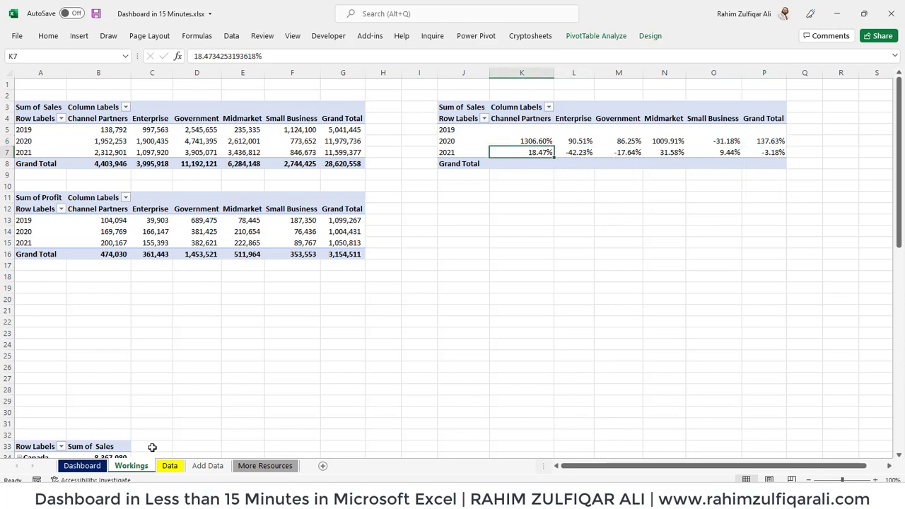
{"action": "left_click", "coordinate": [526, 142]}
Step: Insert a clustered column PivotChart from the year-on-year Sales PivotTable
{"action": "left_click", "coordinate": [578, 141]}
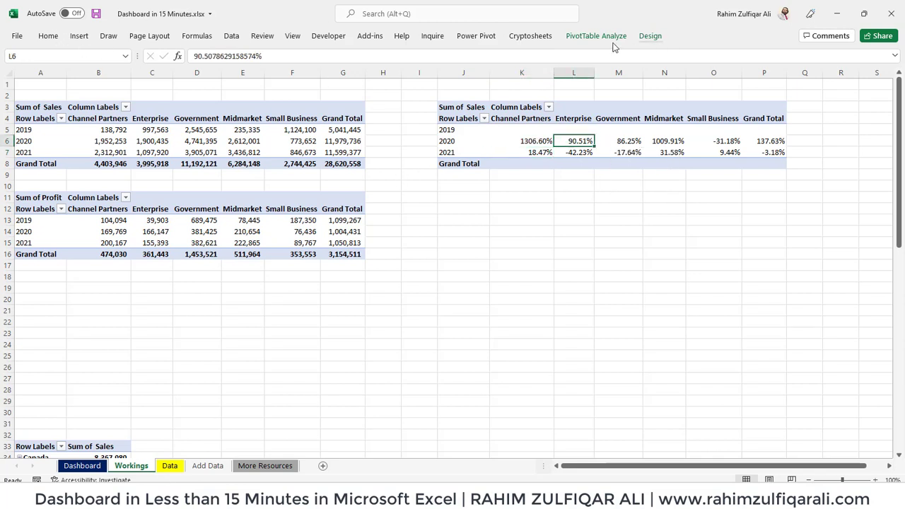
{"action": "left_click", "coordinate": [595, 35]}
{"action": "left_click", "coordinate": [687, 67]}
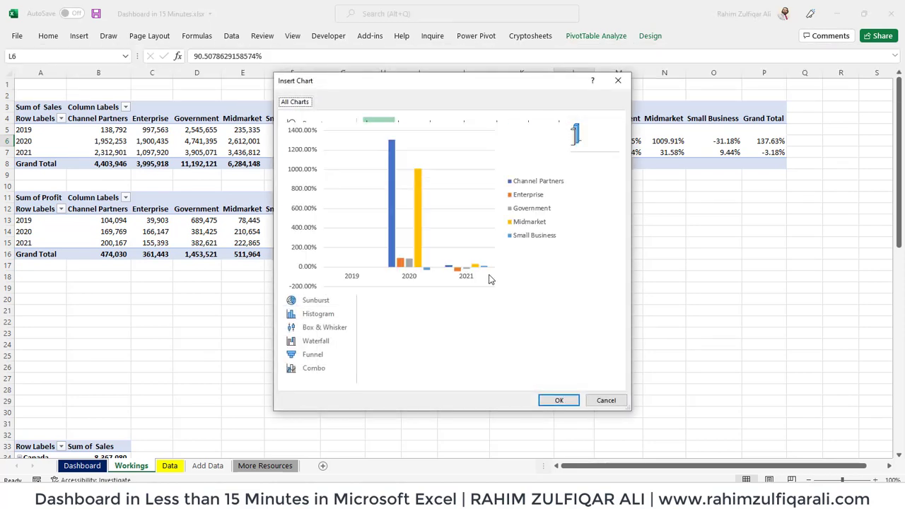
{"action": "left_click", "coordinate": [557, 400]}
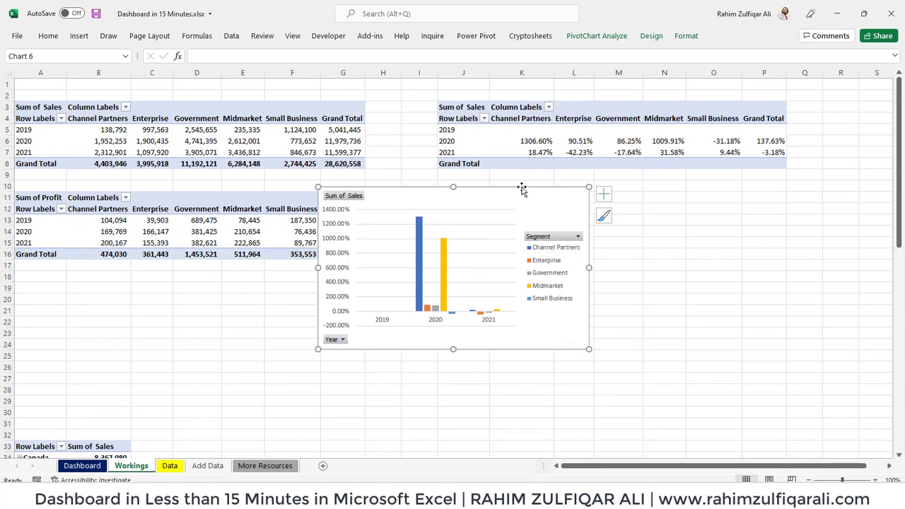
Step: Move the column chart to the Dashboard sheet, beside the Sales line chart, and enlarge it to match that chart's height
{"action": "key", "text": "ctrl+x"}
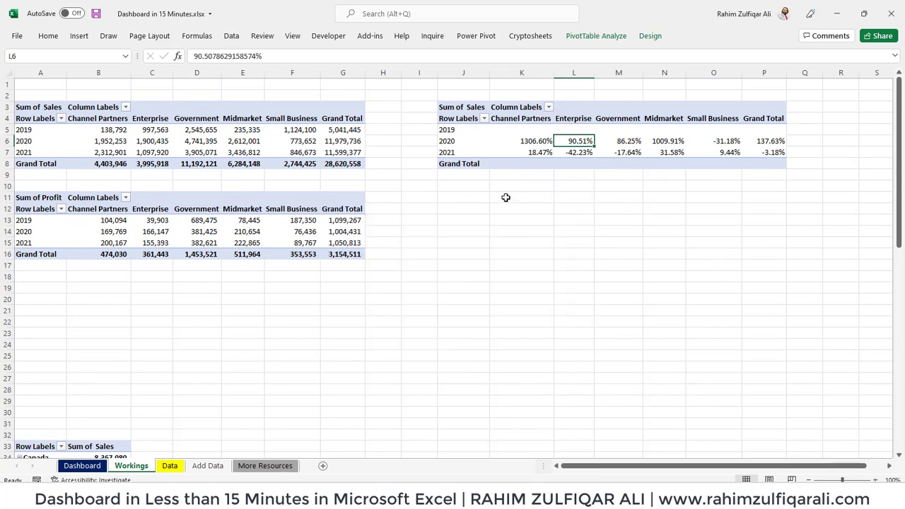
{"action": "left_click", "coordinate": [82, 465]}
{"action": "left_click", "coordinate": [631, 205]}
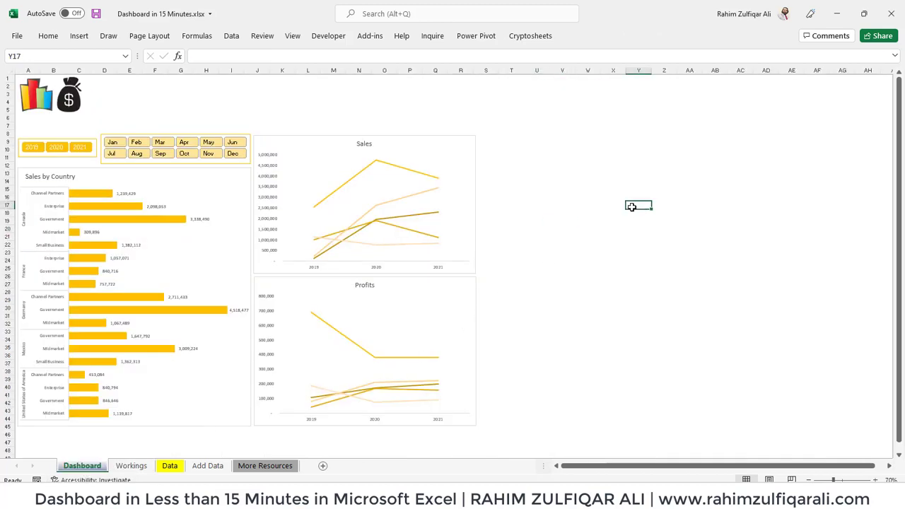
{"action": "key", "text": "ctrl+v"}
{"action": "left_click_drag", "start_coordinate": [674, 205], "coordinate": [526, 135]}
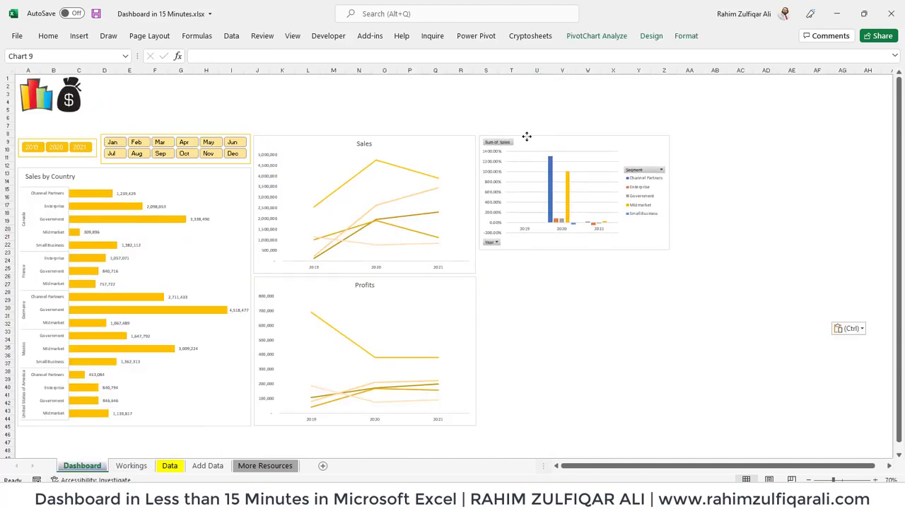
{"action": "left_click_drag", "start_coordinate": [668, 247], "coordinate": [682, 271]}
Step: Format the column chart with the title "Sales - Year on Year Growth" and data labels, without field buttons or legend
{"action": "right_click", "coordinate": [645, 209]}
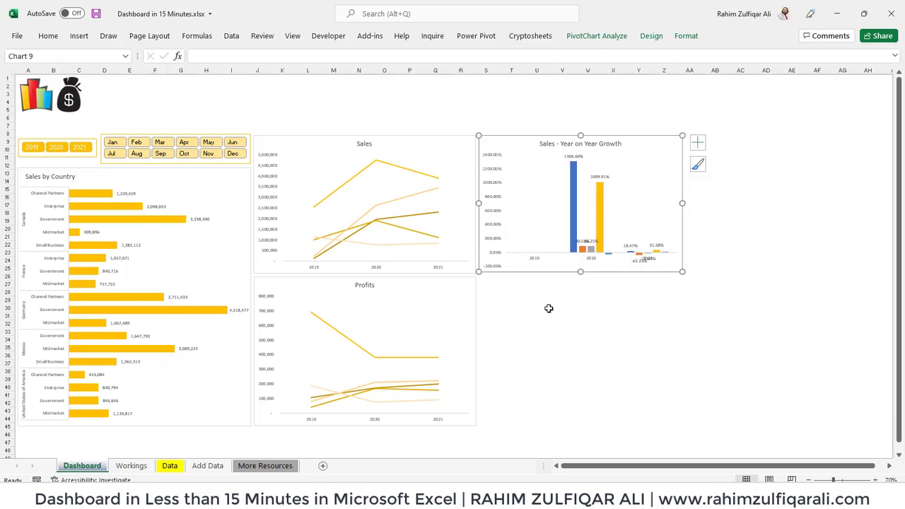
{"action": "left_click", "coordinate": [548, 308]}
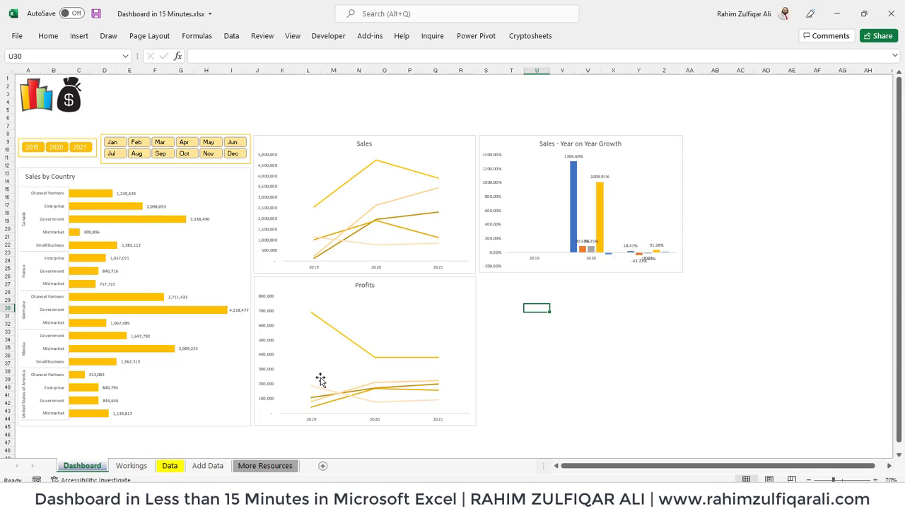
Step: Copy the Year by Segment Profit PivotTable on the Workings sheet and paste the duplicate at cell J11
{"action": "left_click", "coordinate": [169, 466]}
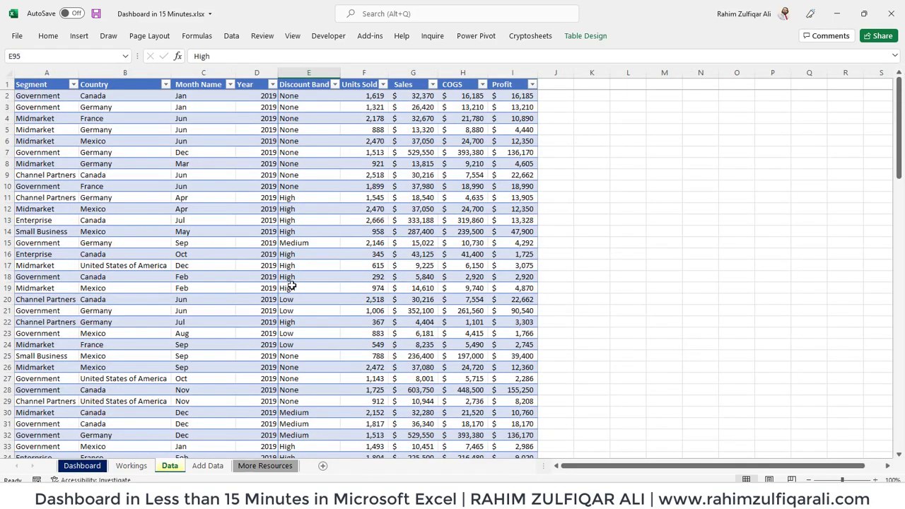
{"action": "left_click", "coordinate": [132, 465]}
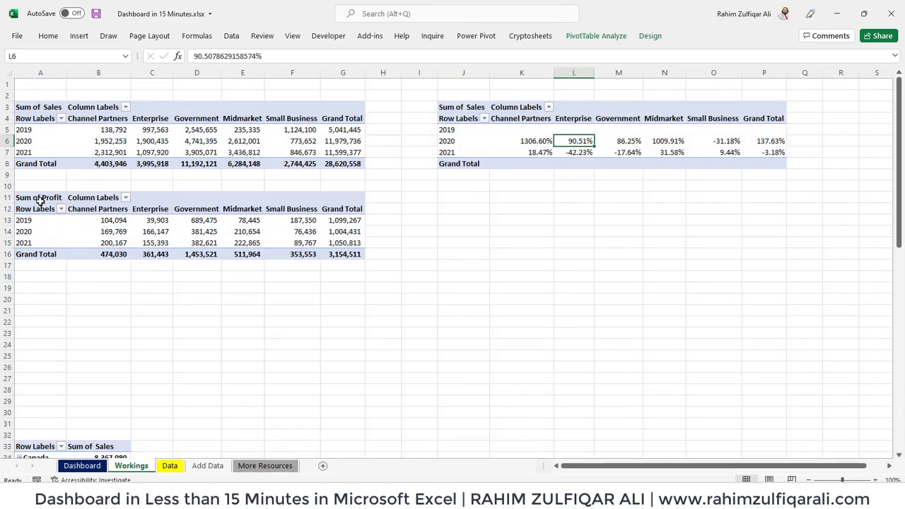
{"action": "left_click_drag", "start_coordinate": [41, 200], "coordinate": [344, 256]}
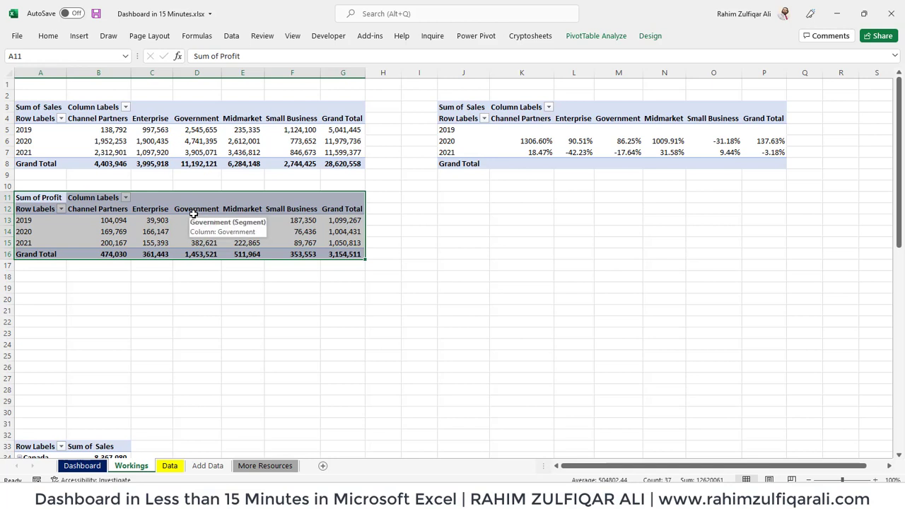
{"action": "mouse_move", "coordinate": [192, 216]}
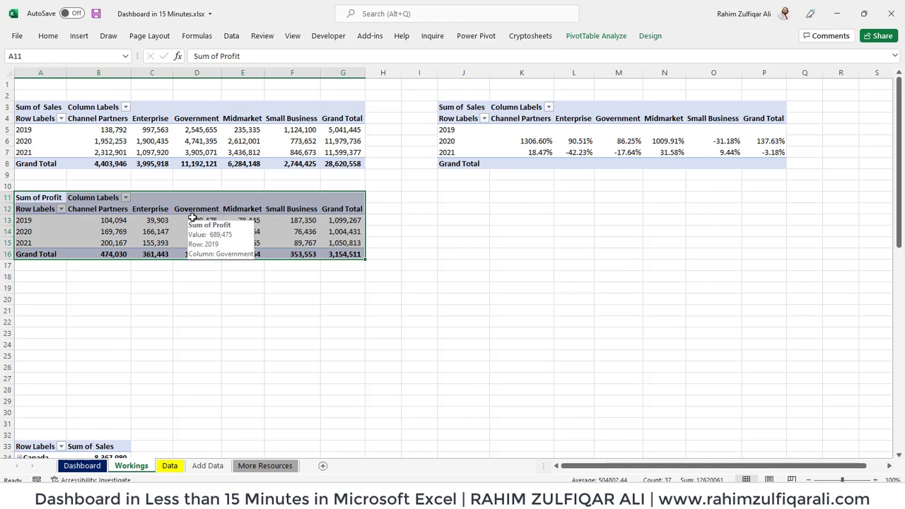
{"action": "key", "text": "ctrl+c"}
{"action": "left_click", "coordinate": [464, 196]}
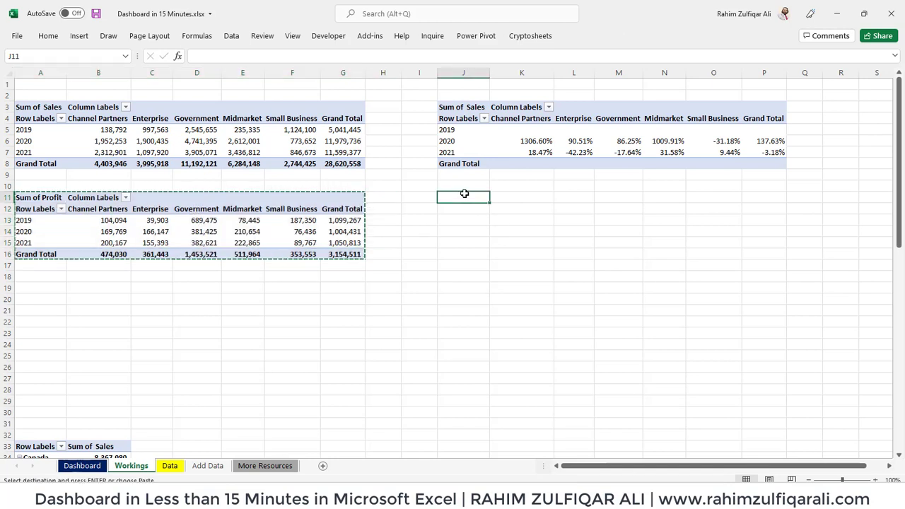
{"action": "key", "text": "ctrl+v"}
Step: Show the Profit values of the duplicated PivotTable at J11 as % Difference From the previous Year
{"action": "right_click", "coordinate": [531, 224]}
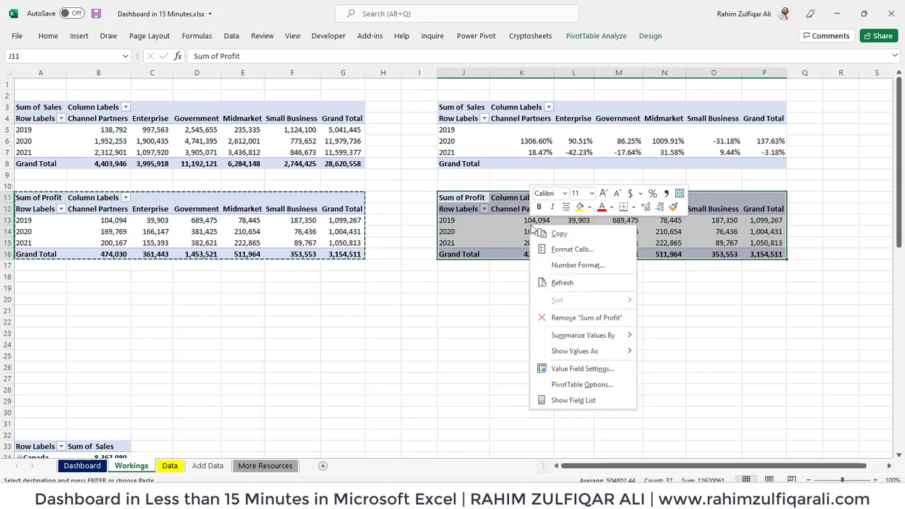
{"action": "left_click", "coordinate": [609, 365]}
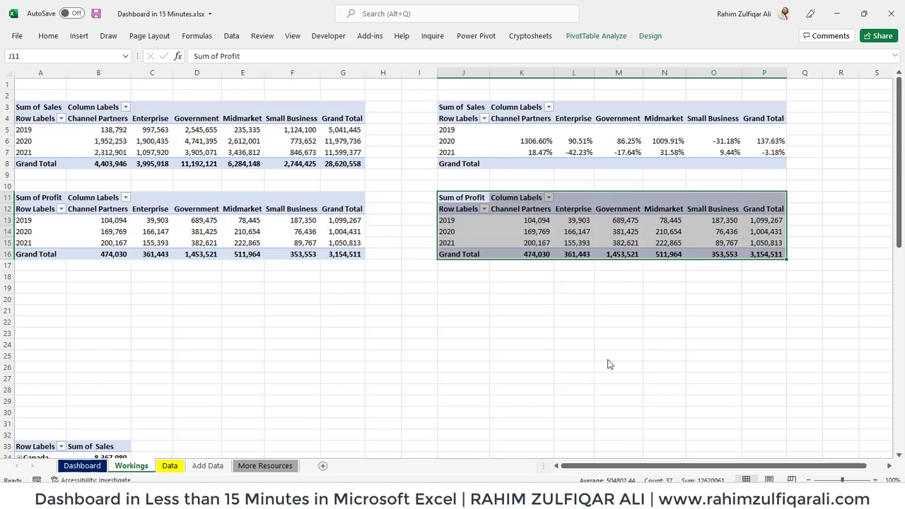
{"action": "left_click_drag", "start_coordinate": [563, 286], "coordinate": [457, 182]}
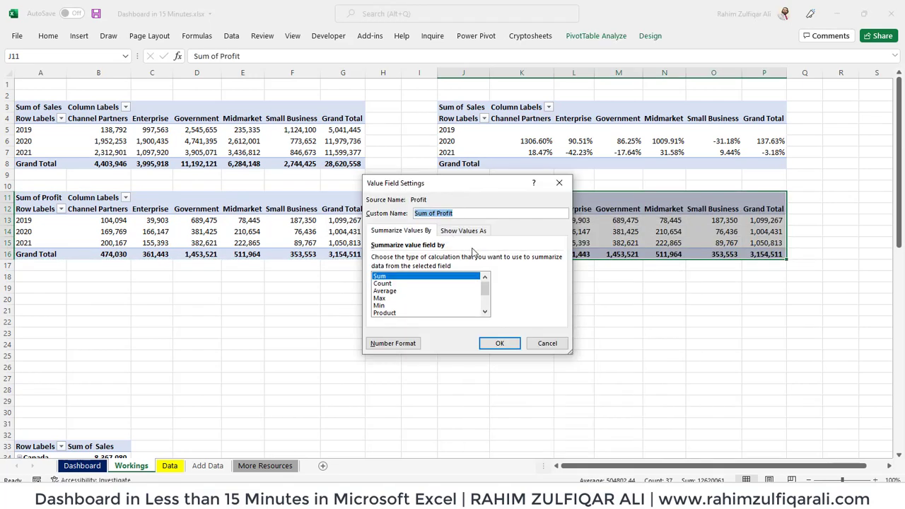
{"action": "left_click", "coordinate": [465, 231]}
{"action": "left_click", "coordinate": [477, 259]}
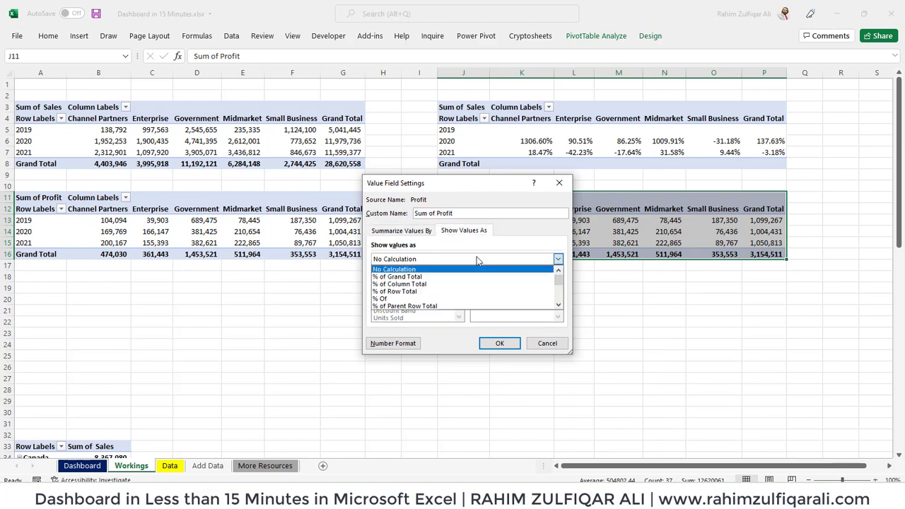
{"action": "left_click_drag", "start_coordinate": [558, 280], "coordinate": [559, 295]}
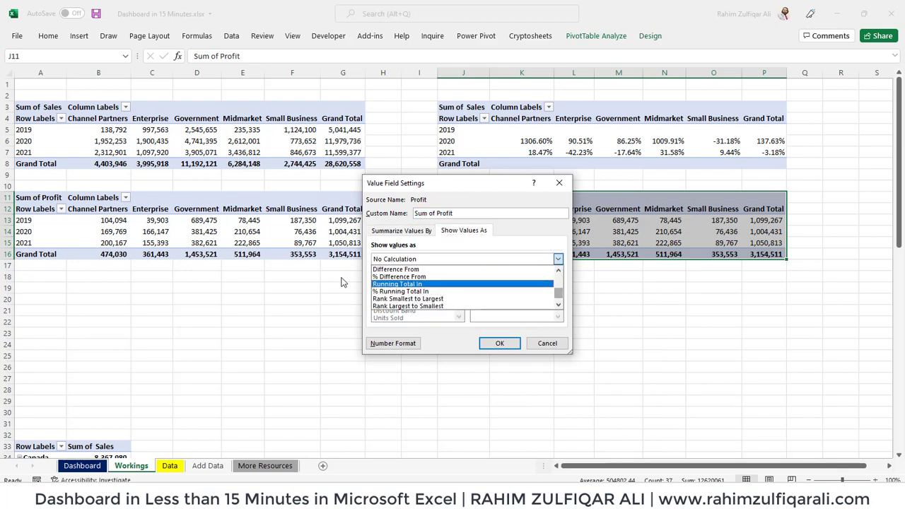
{"action": "left_click", "coordinate": [495, 276]}
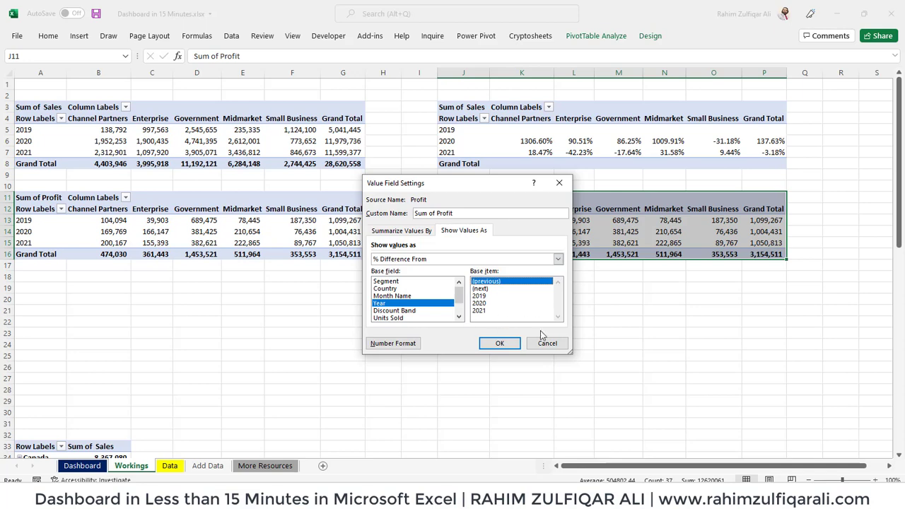
{"action": "left_click", "coordinate": [504, 342]}
{"action": "left_click", "coordinate": [562, 234]}
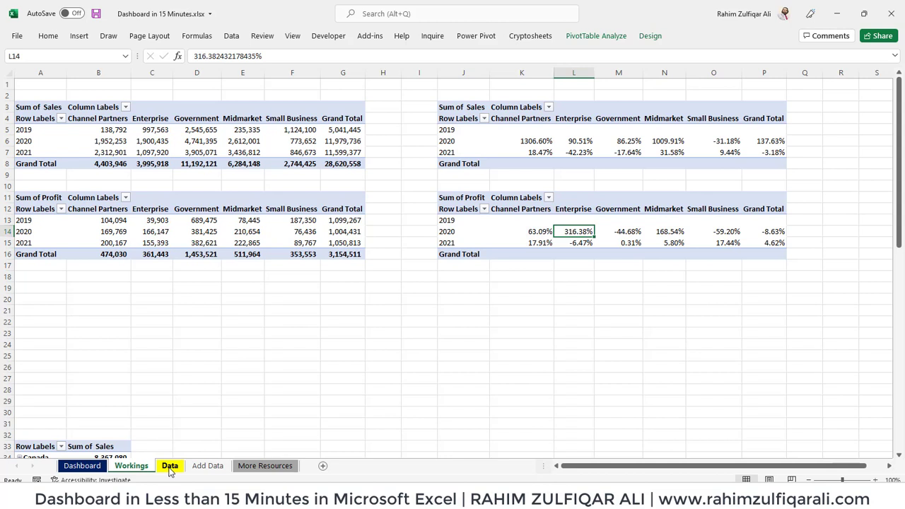
Step: Insert a clustered column PivotChart from the year-on-year Profit PivotTable
{"action": "left_click", "coordinate": [535, 232]}
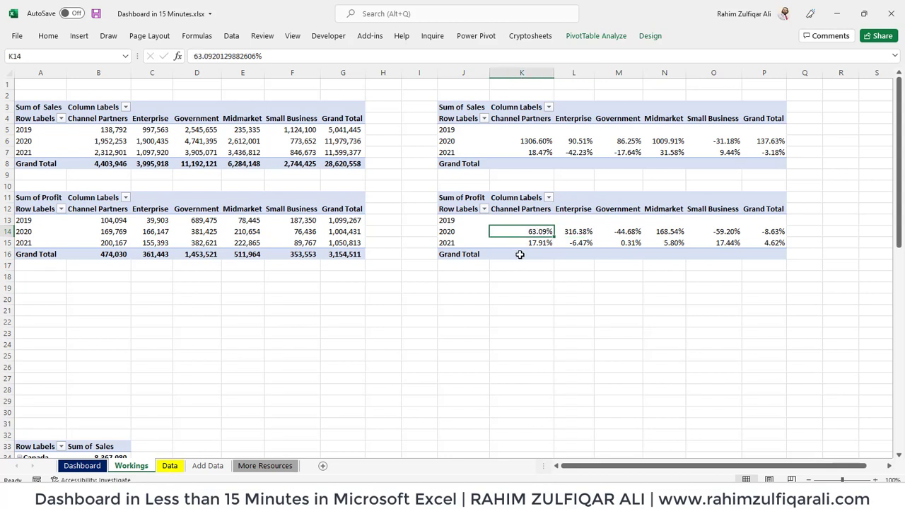
{"action": "left_click", "coordinate": [596, 36]}
{"action": "left_click", "coordinate": [690, 71]}
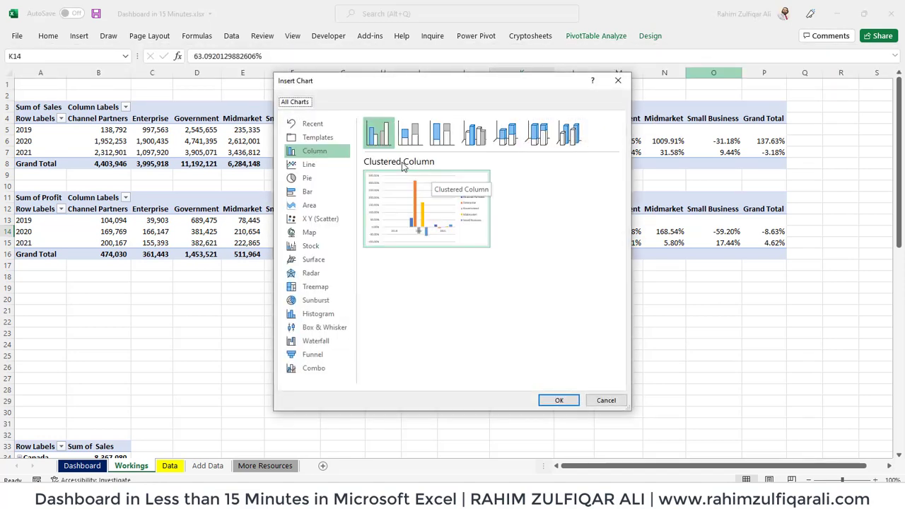
{"action": "left_click", "coordinate": [305, 192]}
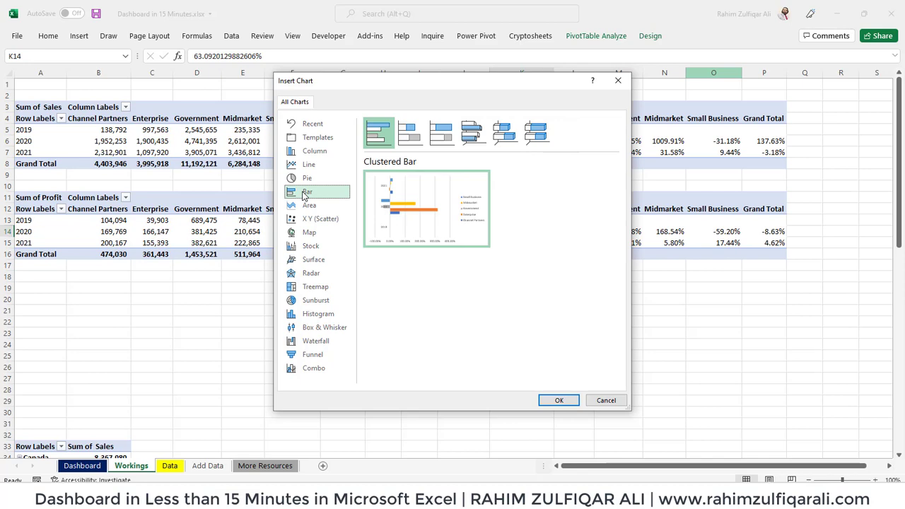
{"action": "left_click", "coordinate": [306, 178]}
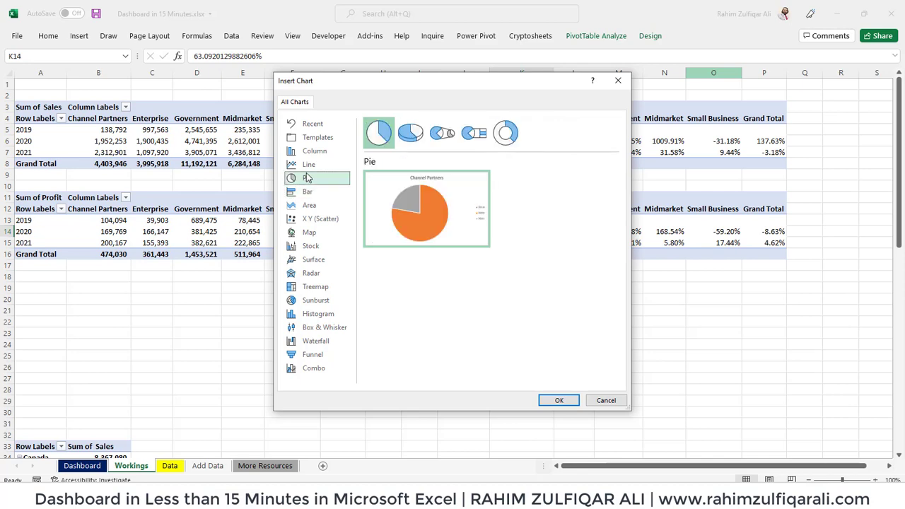
{"action": "left_click", "coordinate": [313, 151]}
{"action": "left_click", "coordinate": [555, 400]}
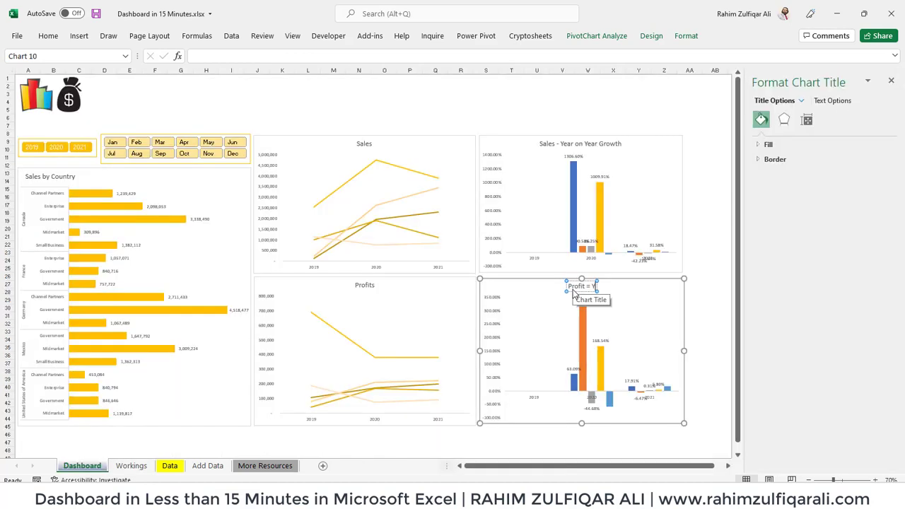
Step: Complete the Profit growth chart's title as "Profit = Year on Year Growth" and close the formatting pane
{"action": "type", "text": "Yea"}
{"action": "type", "text": "r"}
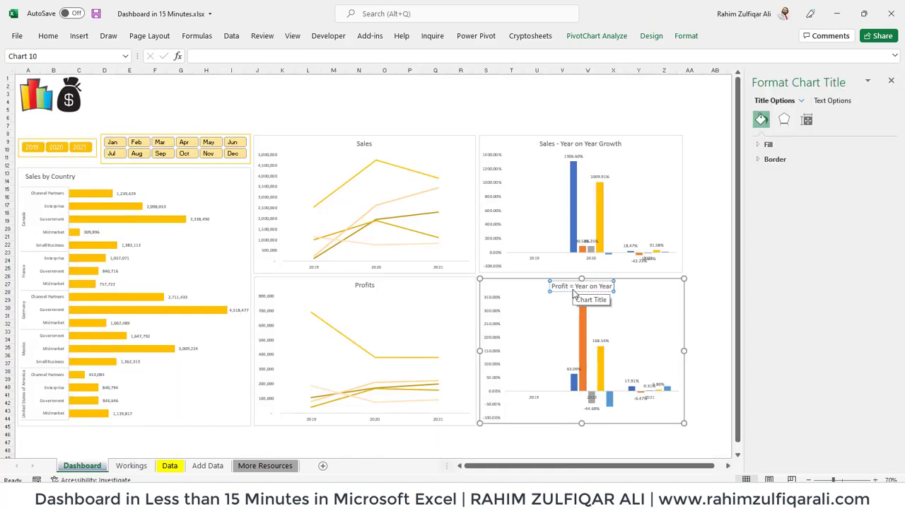
{"action": "type", "text": " Growth"}
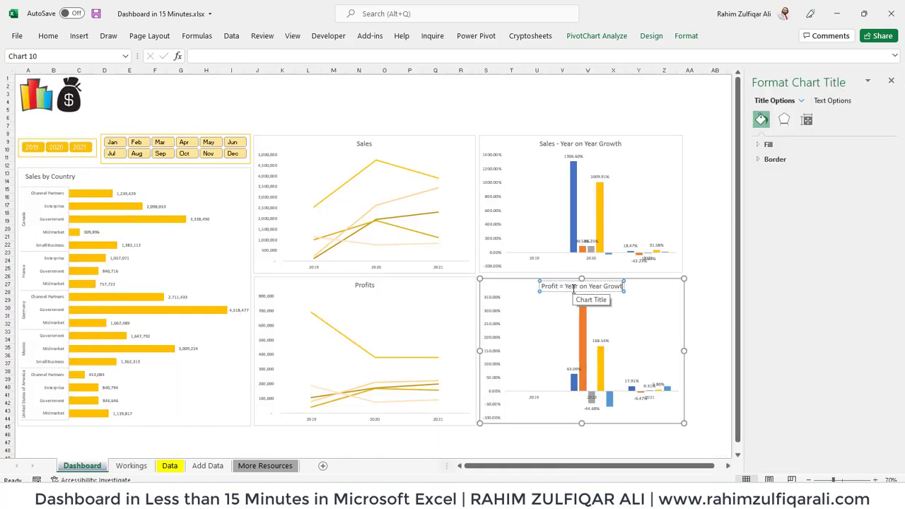
{"action": "left_click", "coordinate": [712, 230]}
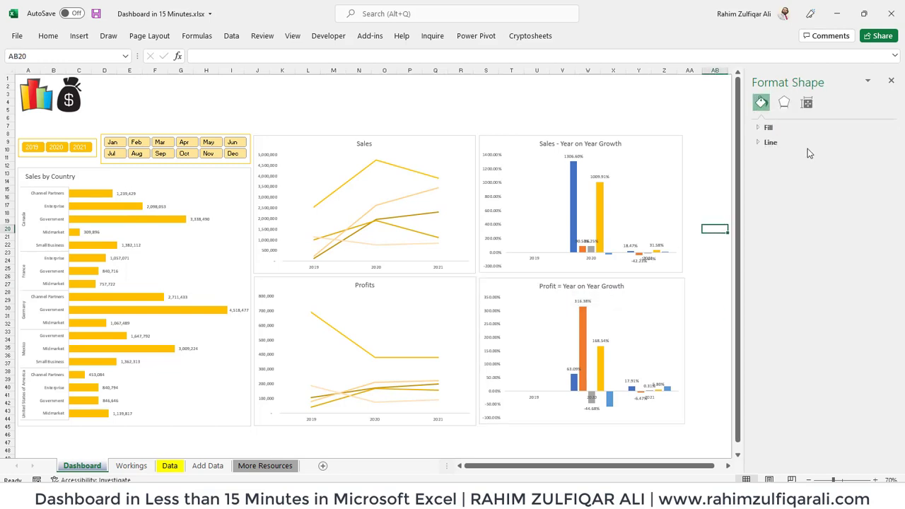
{"action": "left_click", "coordinate": [890, 81]}
{"action": "left_click", "coordinate": [788, 170]}
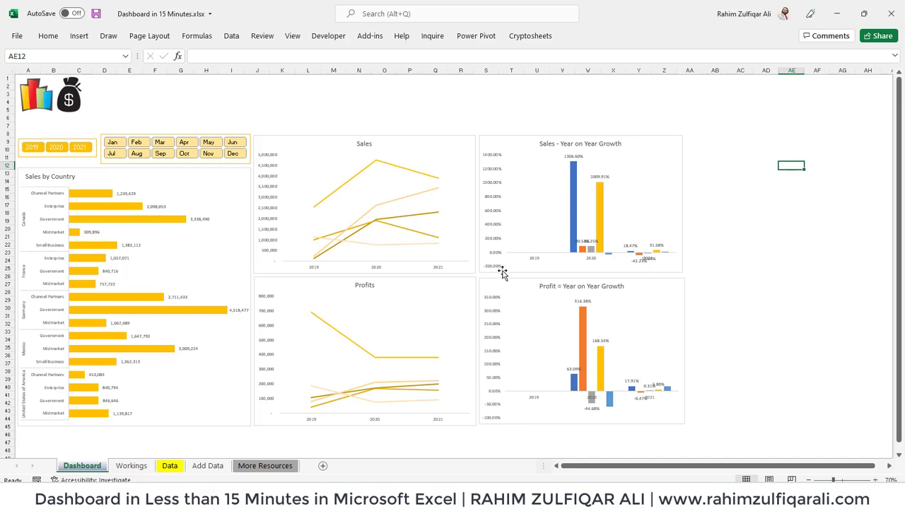
Step: Insert a Segment slicer from the Year by Segment Sales PivotTable on the Workings sheet
{"action": "left_click", "coordinate": [169, 465]}
{"action": "left_click", "coordinate": [130, 465]}
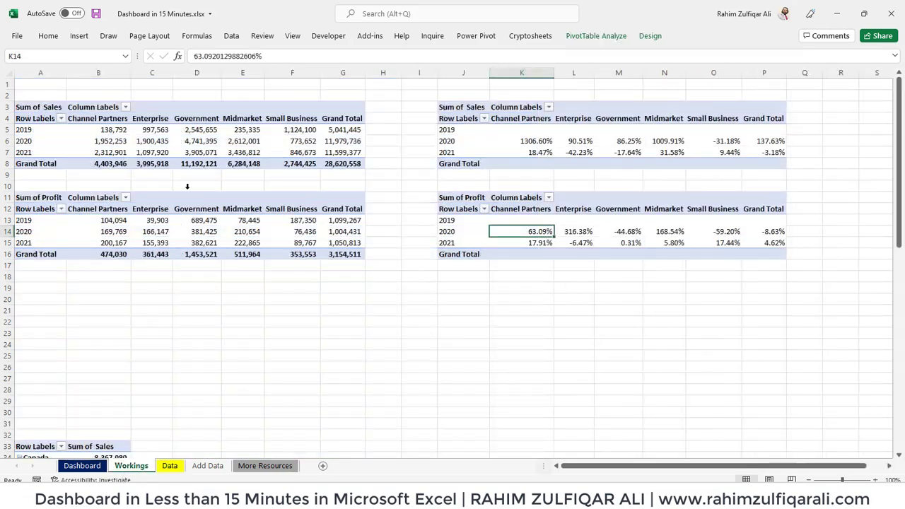
{"action": "left_click", "coordinate": [194, 152]}
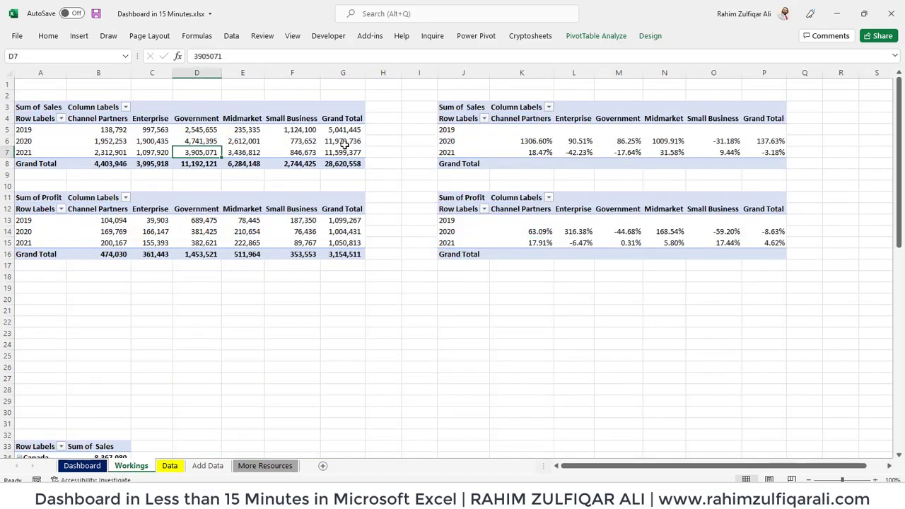
{"action": "left_click", "coordinate": [186, 129]}
{"action": "left_click", "coordinate": [620, 37]}
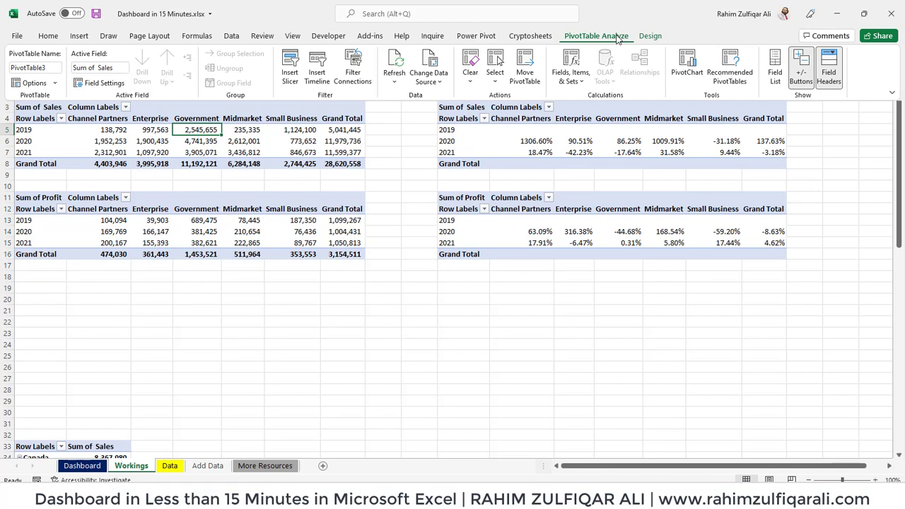
{"action": "left_click", "coordinate": [290, 72]}
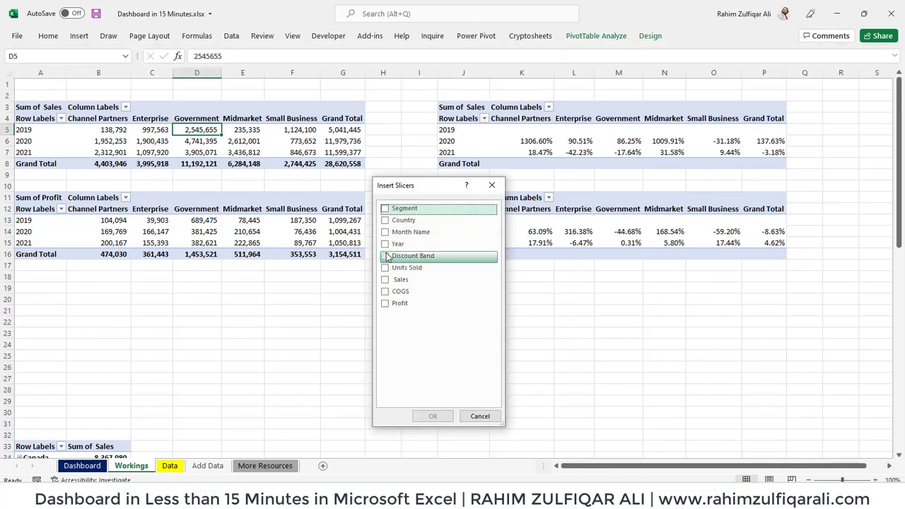
{"action": "left_click", "coordinate": [384, 209]}
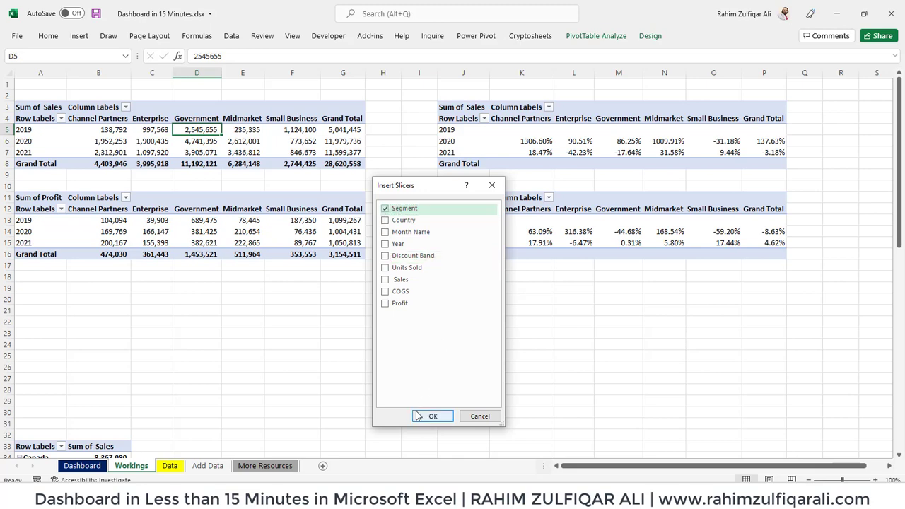
{"action": "left_click", "coordinate": [429, 415]}
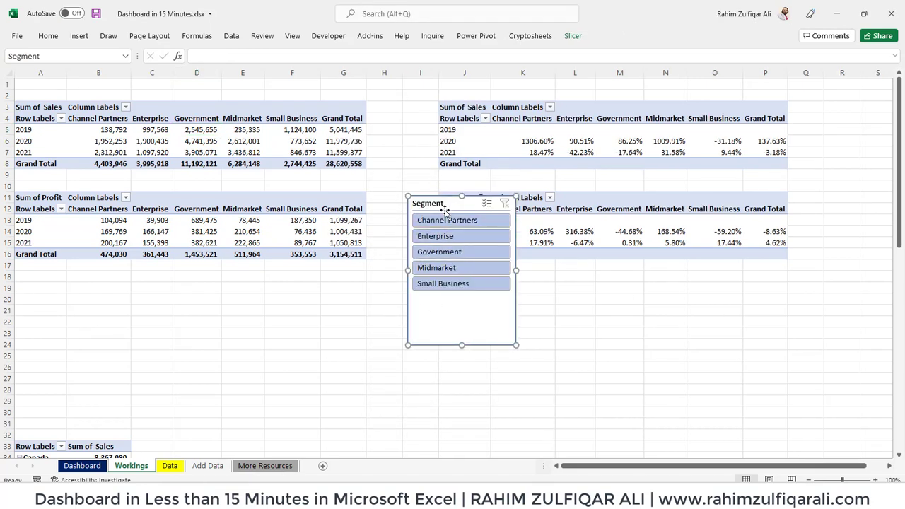
Step: Move the Segment slicer from the Workings sheet to the Dashboard sheet, at the top edge above the charts
{"action": "key", "text": "ctrl+x"}
{"action": "left_click", "coordinate": [74, 466]}
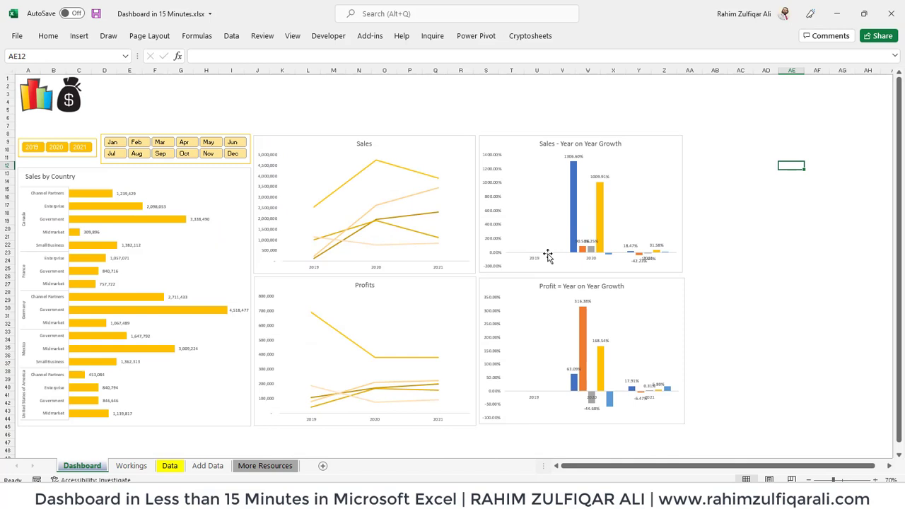
{"action": "left_click", "coordinate": [510, 111]}
{"action": "key", "text": "ctrl+v"}
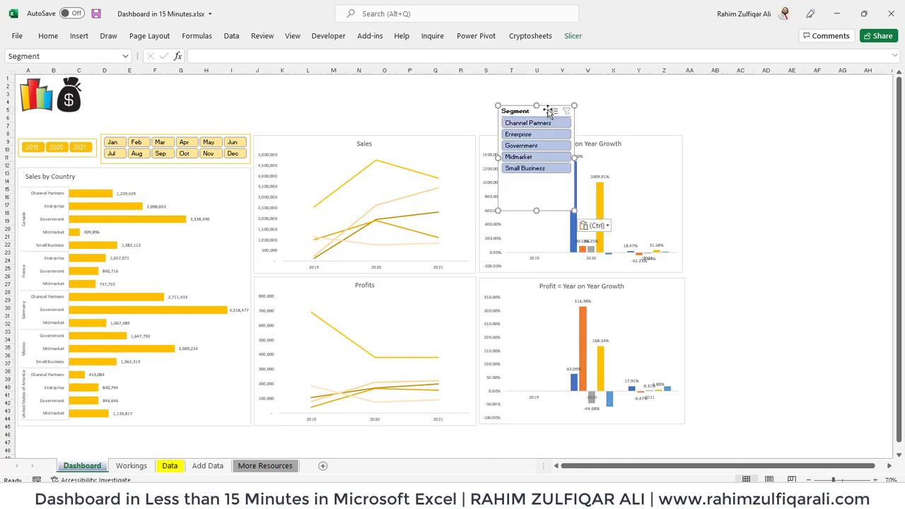
{"action": "left_click_drag", "start_coordinate": [546, 104], "coordinate": [477, 77]}
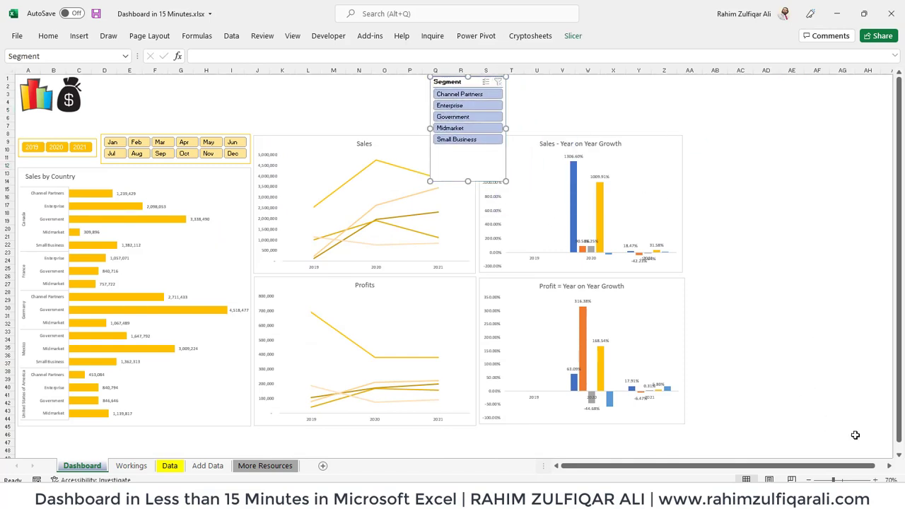
Step: Arrange the Segment slicer in 5 columns and resize it to a flat strip about 5.65 inches wide and 0.8 inches high
{"action": "scroll", "coordinate": [719, 106], "scroll_direction": "up", "scroll_amount": 2}
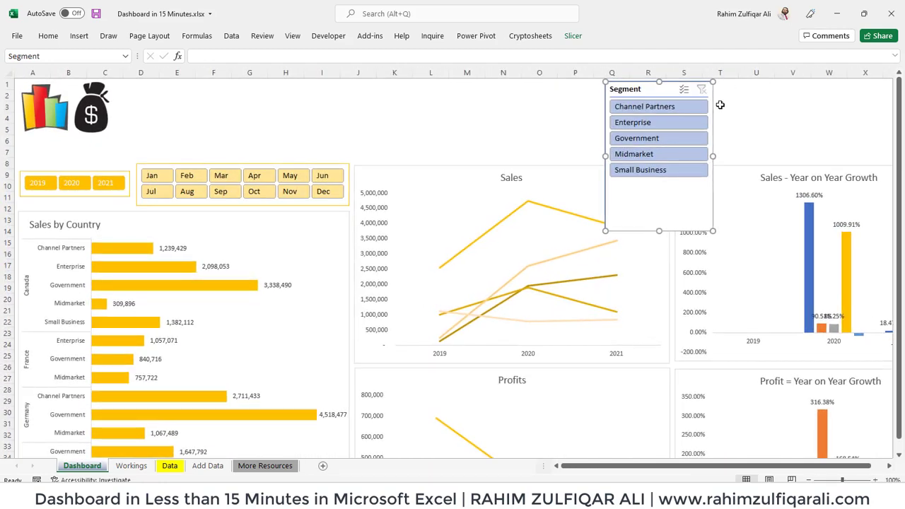
{"action": "left_click", "coordinate": [568, 38]}
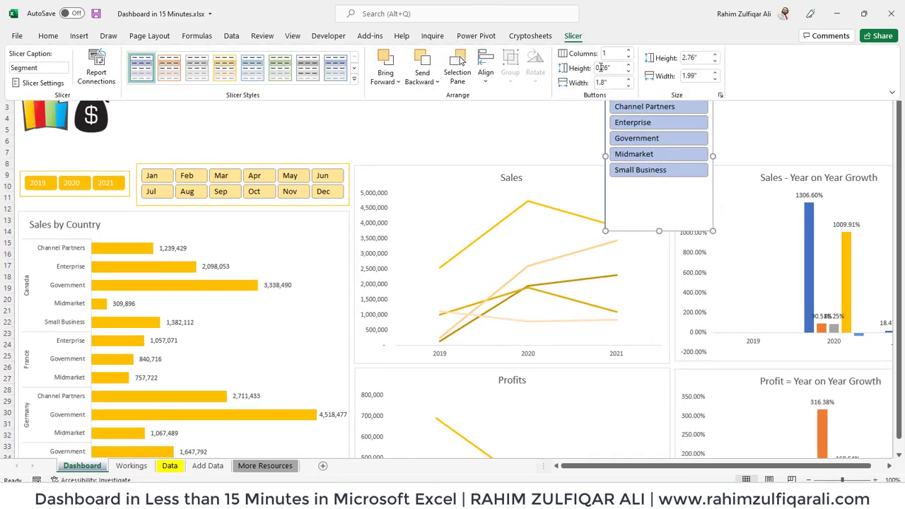
{"action": "left_click", "coordinate": [627, 50]}
{"action": "double_click", "coordinate": [628, 51]}
{"action": "left_click", "coordinate": [627, 51]}
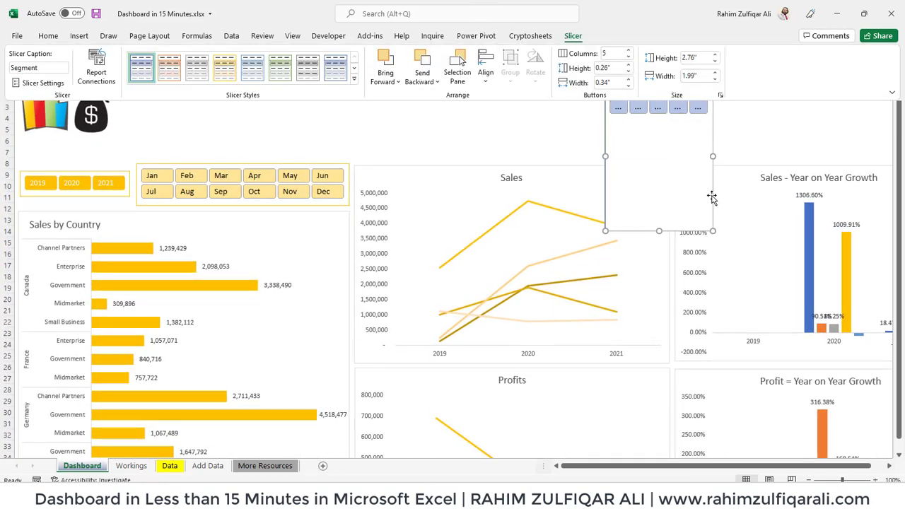
{"action": "left_click_drag", "start_coordinate": [709, 230], "coordinate": [866, 115]}
{"action": "left_click_drag", "start_coordinate": [574, 118], "coordinate": [562, 123]}
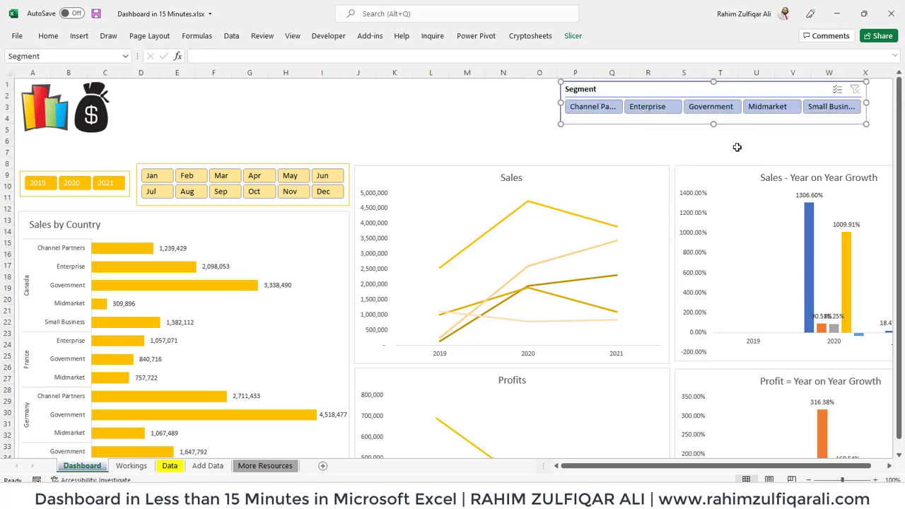
Step: Hide the header of the Segment slicer in its slicer settings
{"action": "right_click", "coordinate": [683, 91]}
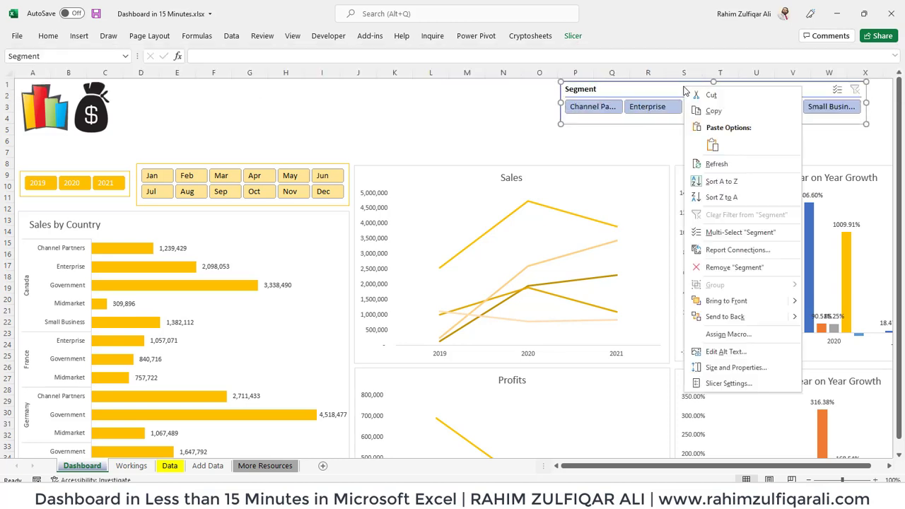
{"action": "left_click", "coordinate": [728, 383]}
{"action": "left_click", "coordinate": [638, 383]}
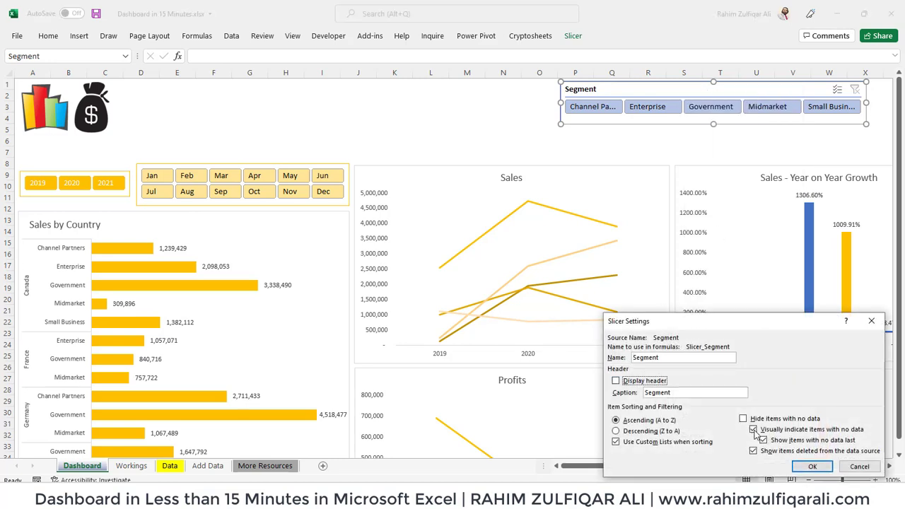
{"action": "left_click", "coordinate": [812, 465]}
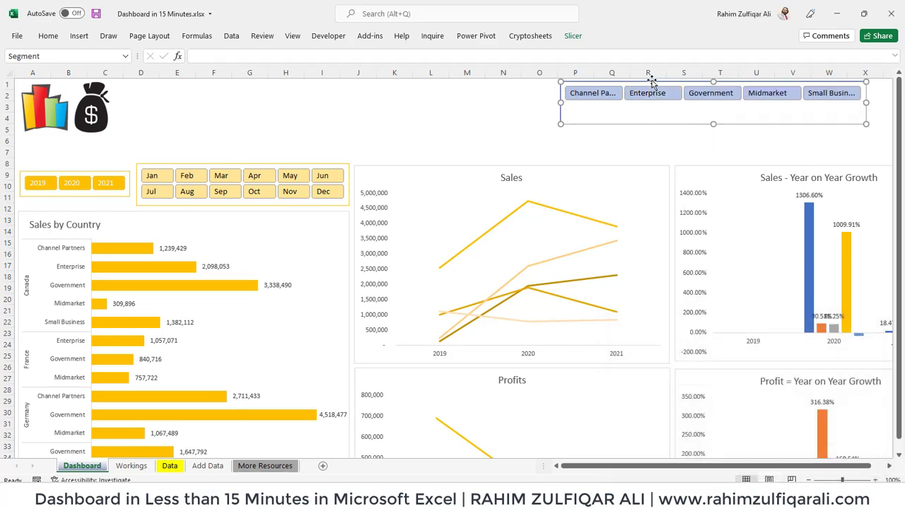
Step: Apply the dark gold style to the Segment slicer, then reduce its height and widen it to fit the full segment names
{"action": "left_click", "coordinate": [574, 36]}
{"action": "left_click", "coordinate": [355, 86]}
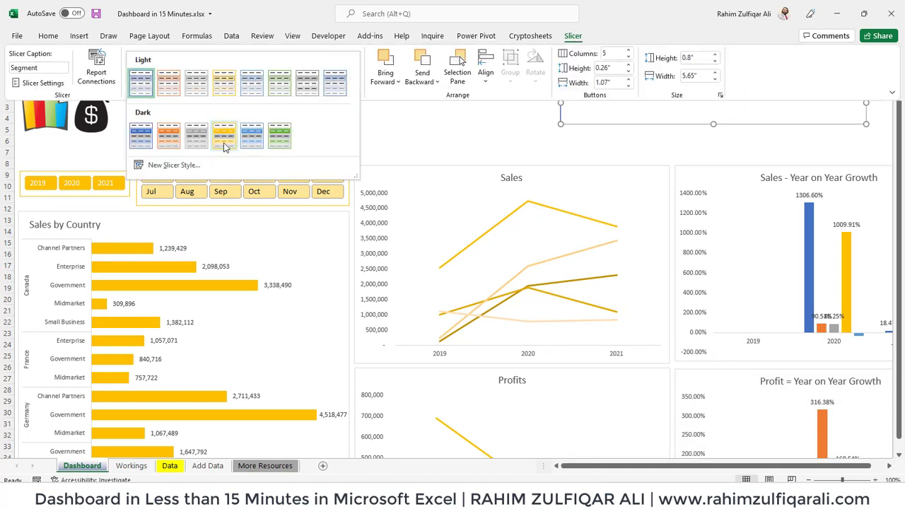
{"action": "left_click", "coordinate": [224, 136]}
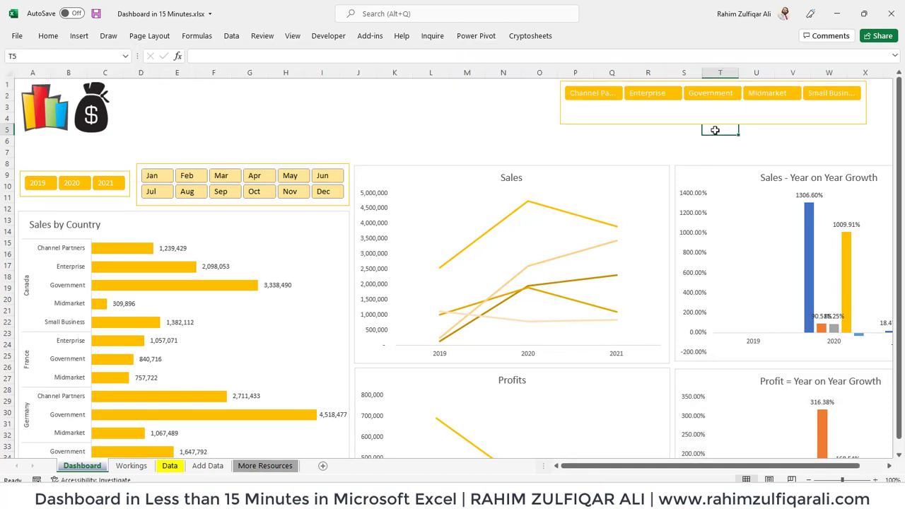
{"action": "left_click_drag", "start_coordinate": [713, 114], "coordinate": [713, 108]}
{"action": "left_click_drag", "start_coordinate": [869, 93], "coordinate": [889, 94]}
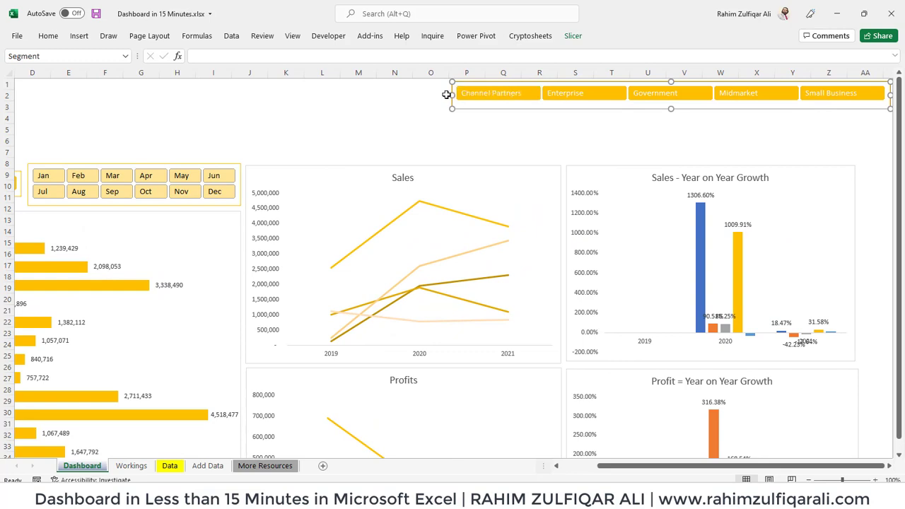
Step: Widen the Segment slicer to fit the full segment names and place it in the top rows, spanning about columns W to AH
{"action": "left_click_drag", "start_coordinate": [452, 94], "coordinate": [529, 122]}
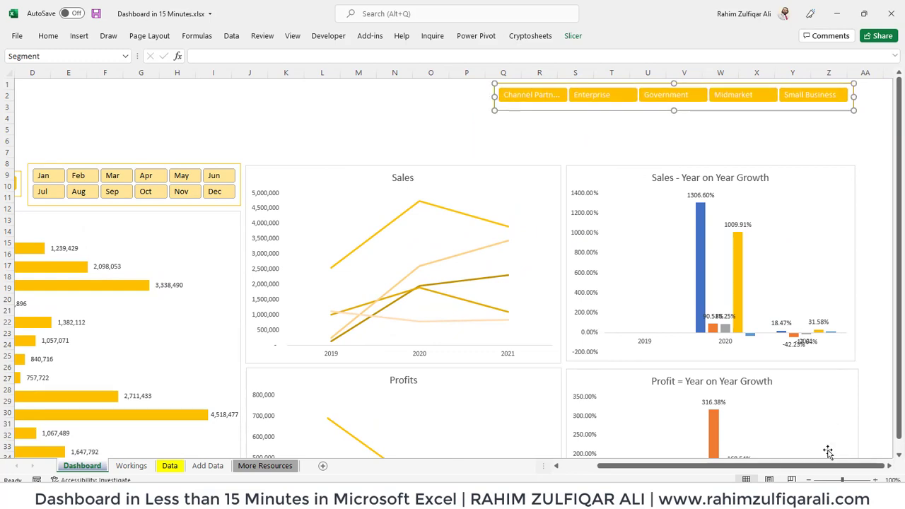
{"action": "double_click", "coordinate": [809, 479]}
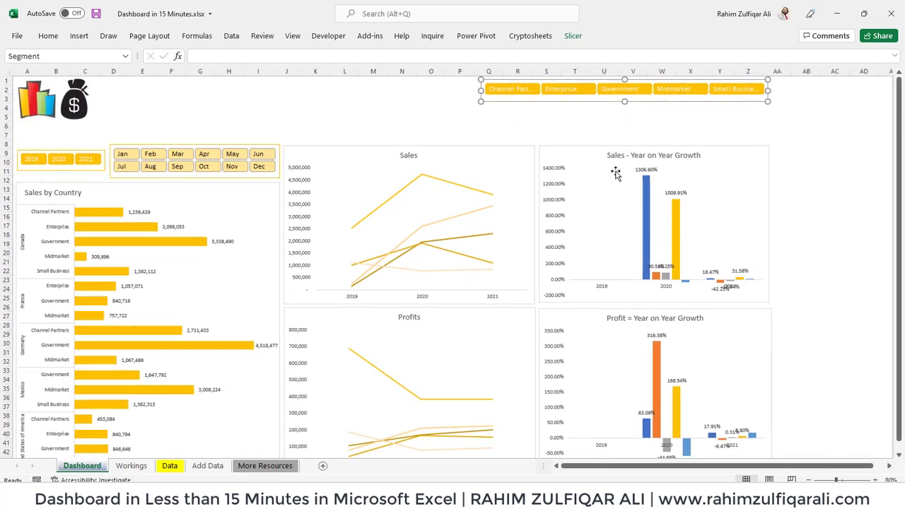
{"action": "left_click_drag", "start_coordinate": [767, 89], "coordinate": [818, 90]}
{"action": "left_click_drag", "start_coordinate": [722, 104], "coordinate": [772, 105]}
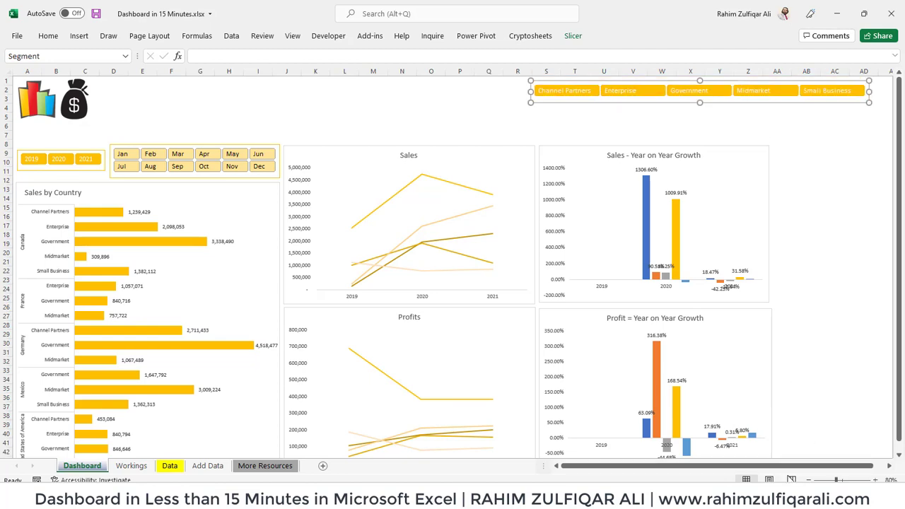
{"action": "left_click", "coordinate": [797, 480]}
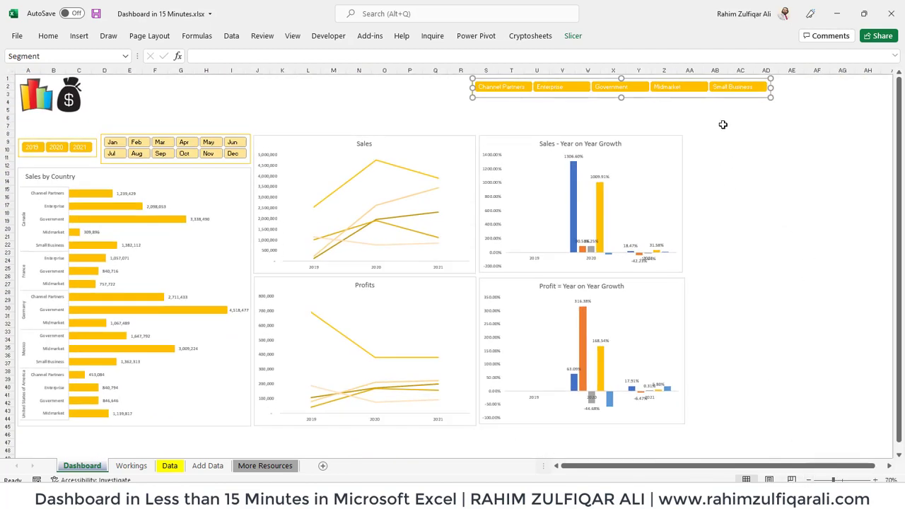
{"action": "left_click_drag", "start_coordinate": [707, 101], "coordinate": [810, 99]}
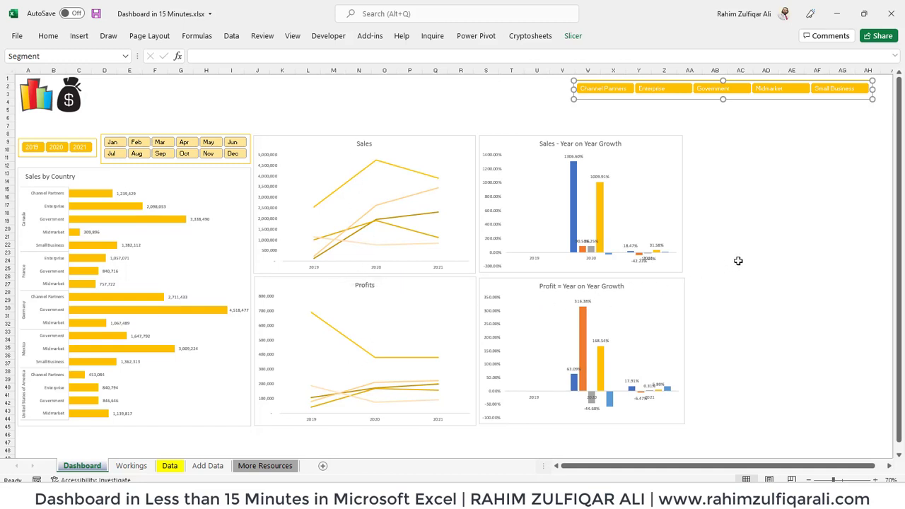
{"action": "left_click", "coordinate": [758, 231]}
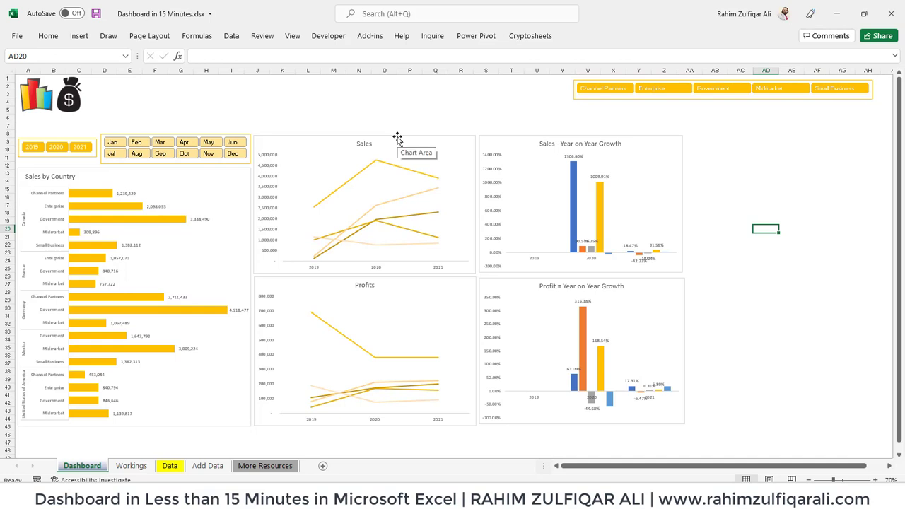
Step: Insert a Line PivotChart from the Sum of Sales by year and segment PivotTable on the Workings sheet
{"action": "left_click", "coordinate": [131, 465]}
{"action": "left_click", "coordinate": [200, 141]}
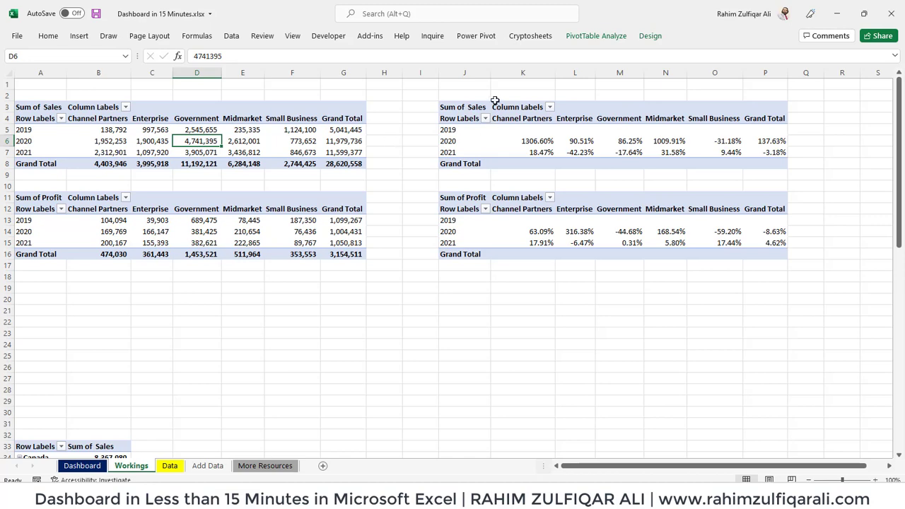
{"action": "left_click", "coordinate": [598, 36]}
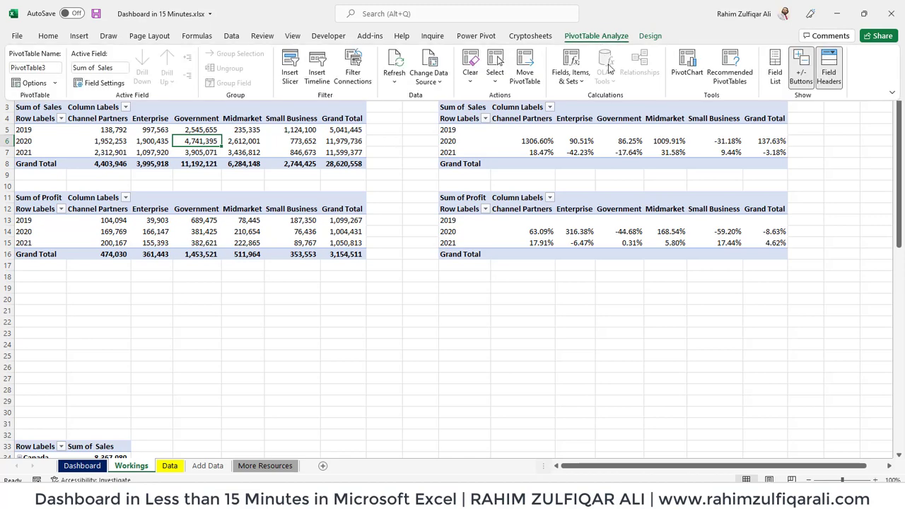
{"action": "left_click", "coordinate": [694, 83]}
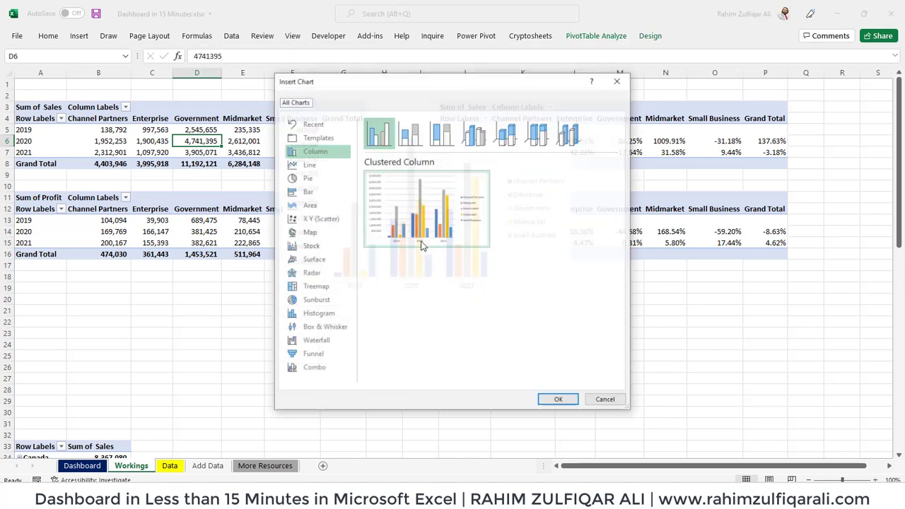
{"action": "left_click", "coordinate": [320, 165]}
{"action": "left_click", "coordinate": [558, 400]}
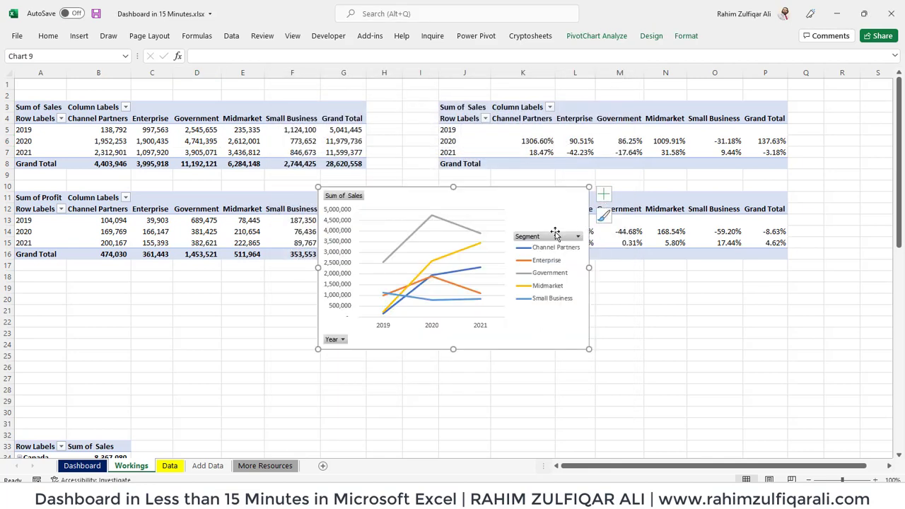
Step: Place the new line chart's legend at the bottom and widen the chart so the legend fits on one row
{"action": "left_click", "coordinate": [603, 193]}
{"action": "left_click", "coordinate": [699, 287]}
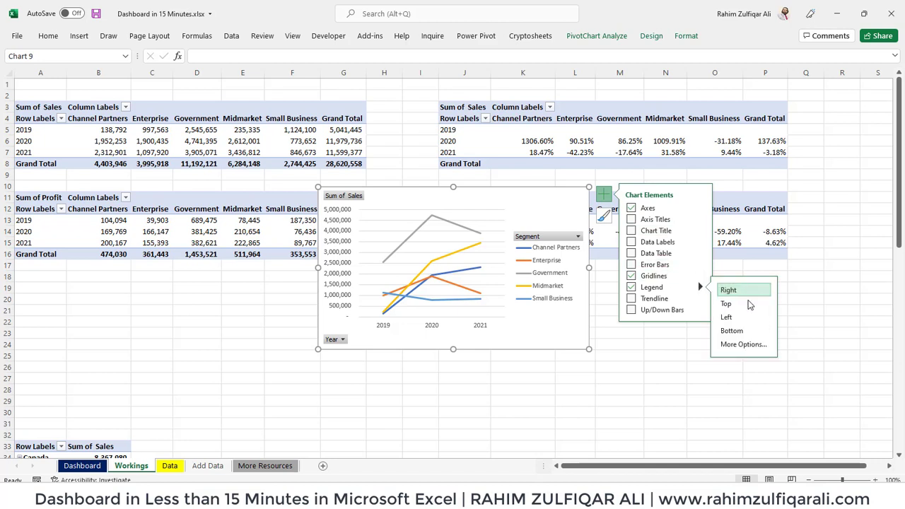
{"action": "left_click", "coordinate": [743, 332]}
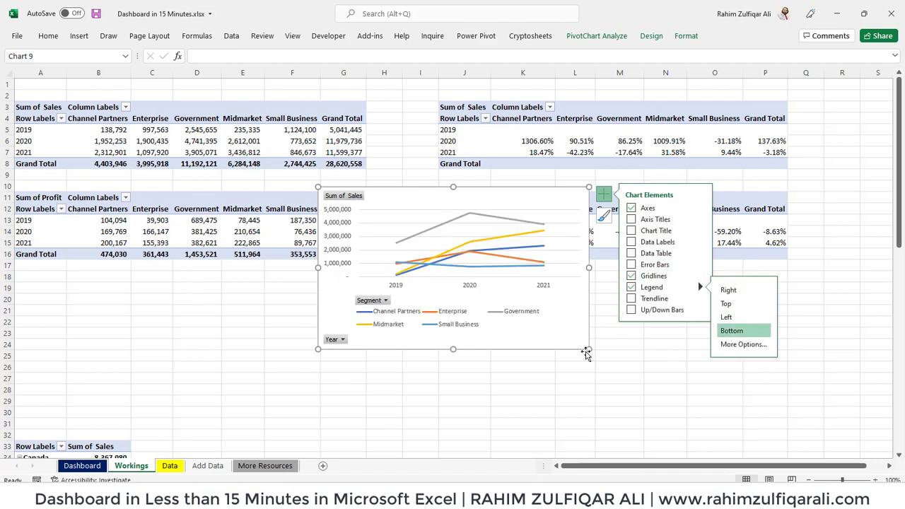
{"action": "left_click_drag", "start_coordinate": [590, 348], "coordinate": [716, 333]}
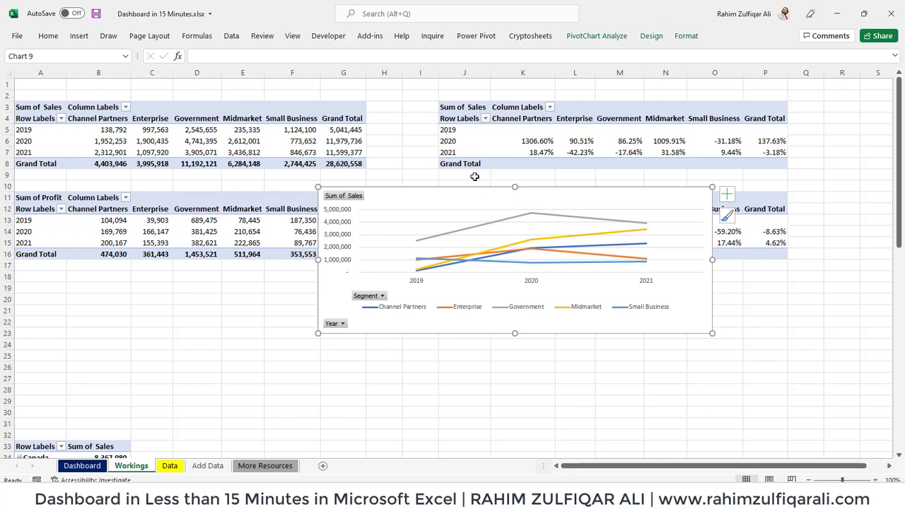
Step: Move the new line chart from the Workings sheet to the Dashboard sheet, directly beneath the Segment slicer
{"action": "key", "text": "ctrl+x"}
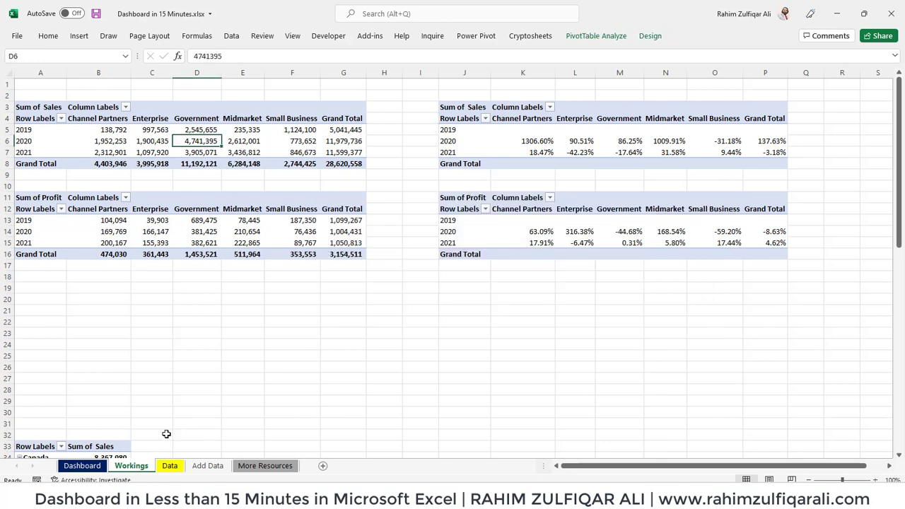
{"action": "left_click", "coordinate": [84, 468]}
{"action": "key", "text": "ctrl+v"}
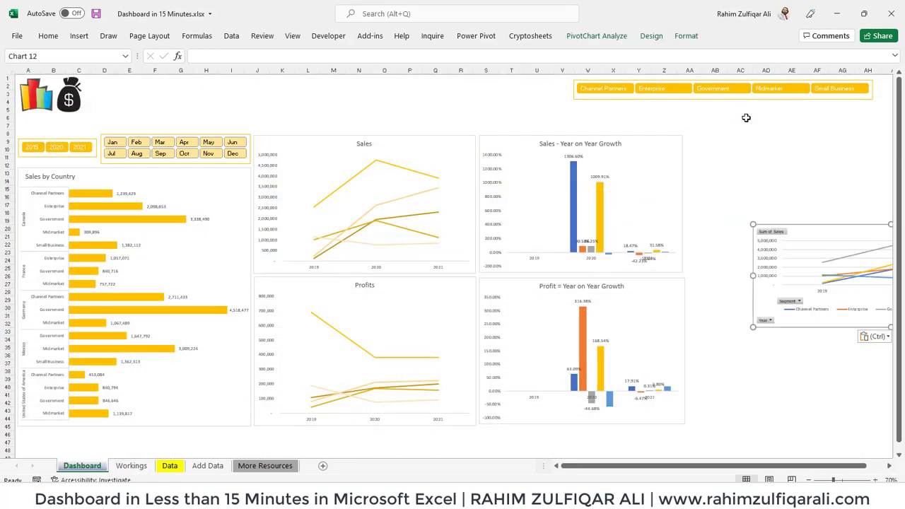
{"action": "mouse_move", "coordinate": [814, 227]}
{"action": "left_mouse_down"}
{"action": "mouse_move", "coordinate": [626, 127]}
{"action": "mouse_move", "coordinate": [627, 97]}
{"action": "mouse_move", "coordinate": [650, 103]}
{"action": "left_mouse_up"}
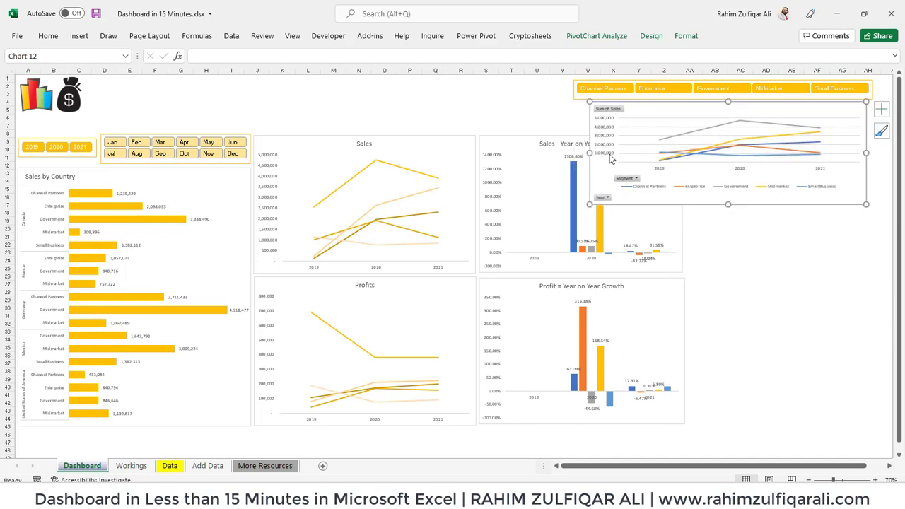
Step: Hide all field buttons on the new line chart and delete its vertical axis and gridlines
{"action": "right_click", "coordinate": [612, 113]}
{"action": "left_click", "coordinate": [646, 234]}
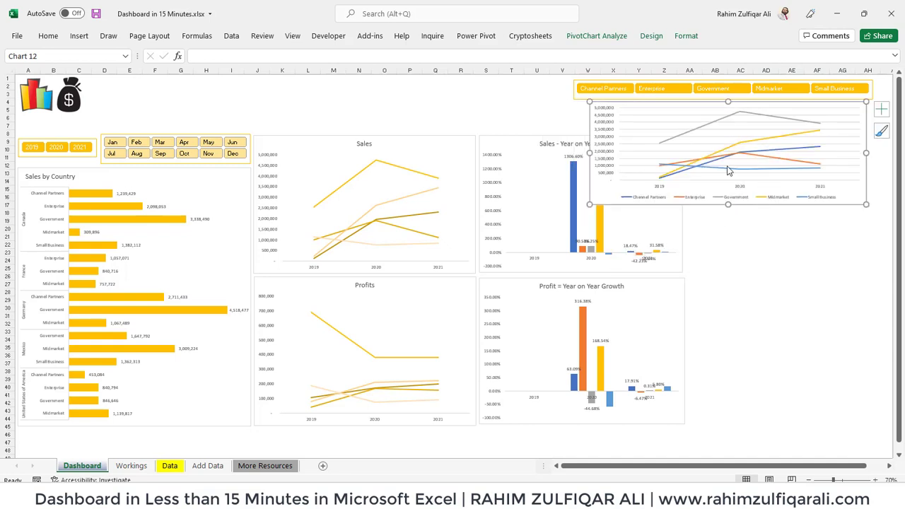
{"action": "left_click", "coordinate": [609, 156]}
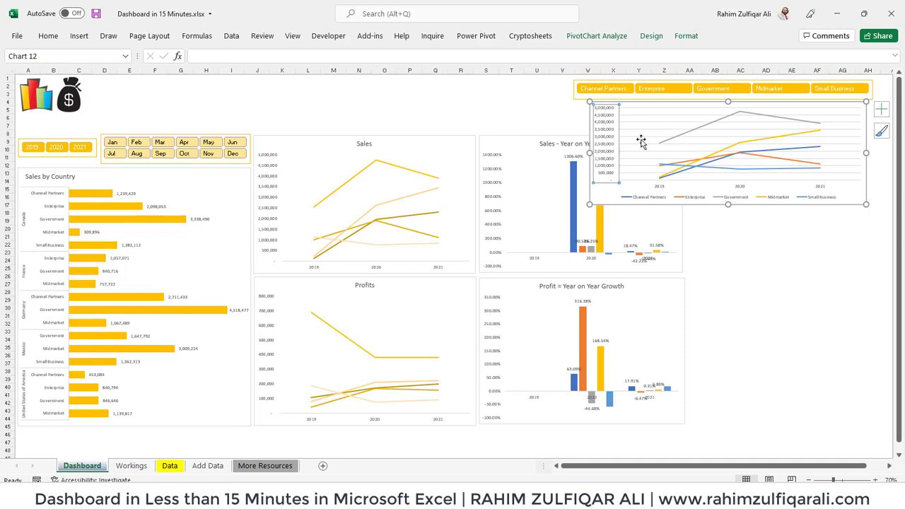
{"action": "key", "text": "Delete"}
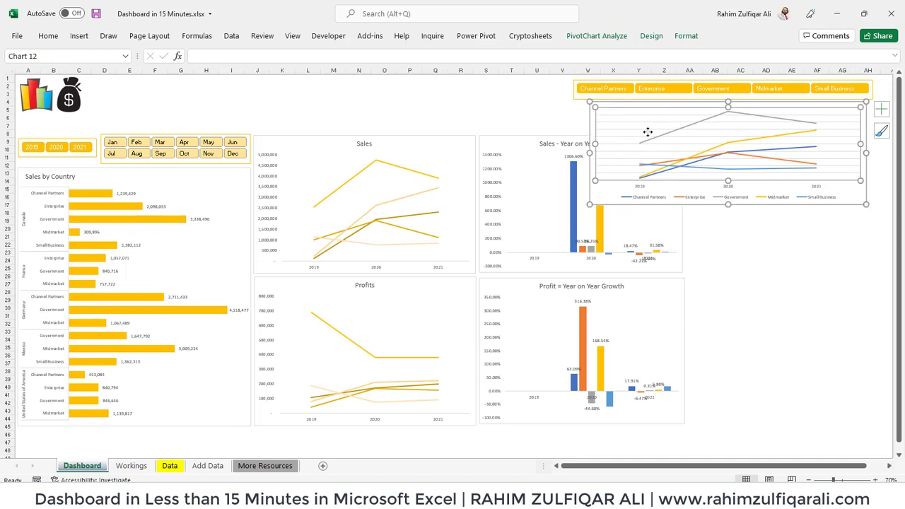
{"action": "key", "text": "Delete"}
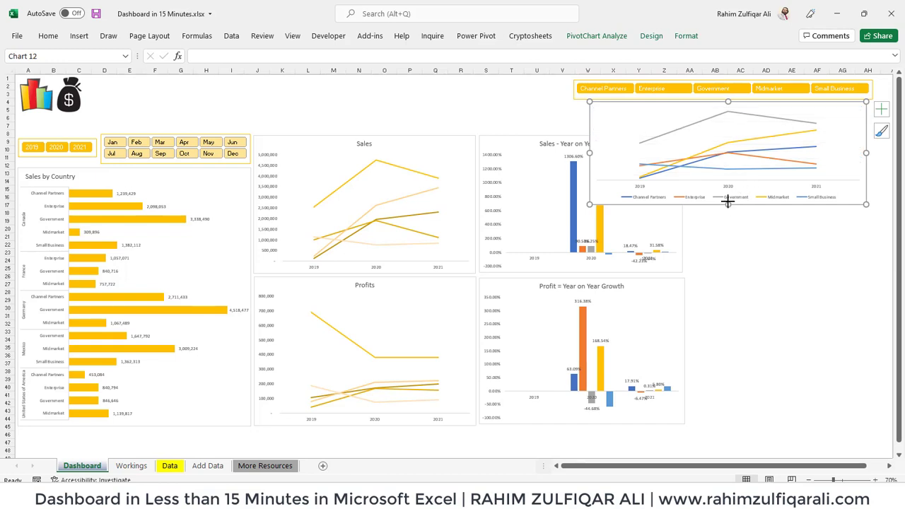
Step: Flatten the new line chart to about 0.91 inches high over the Segment slicer and recolour its lines in gold shades
{"action": "left_click_drag", "start_coordinate": [728, 203], "coordinate": [728, 136]}
{"action": "mouse_move", "coordinate": [695, 104]}
{"action": "left_mouse_down"}
{"action": "mouse_move", "coordinate": [682, 78]}
{"action": "mouse_move", "coordinate": [689, 83]}
{"action": "left_mouse_up"}
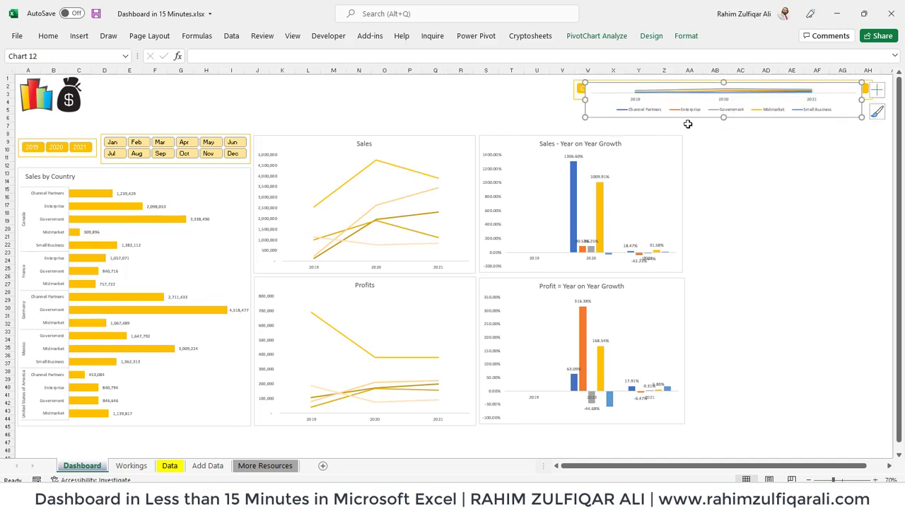
Step: Send the flattened chart behind the Segment slicer and nudge it up so only its legend shows below the slicer
{"action": "left_click", "coordinate": [686, 36]}
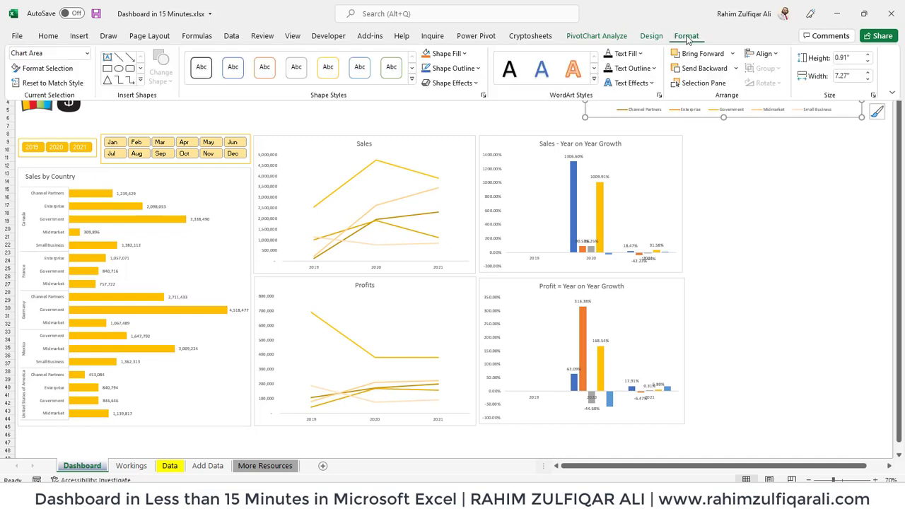
{"action": "left_click", "coordinate": [735, 67]}
{"action": "left_click", "coordinate": [722, 97]}
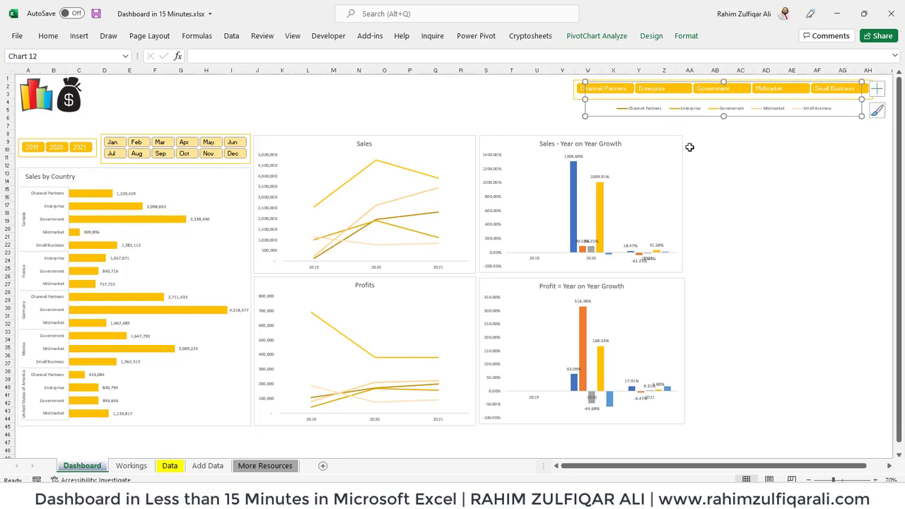
{"action": "key", "text": "Up"}
{"action": "key", "text": "Up"}
{"action": "key", "text": "Up"}
{"action": "key", "text": "Up"}
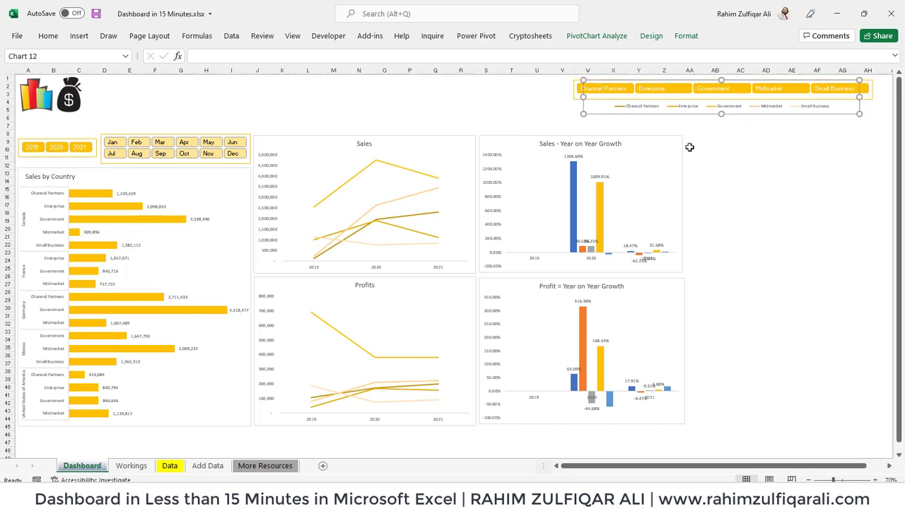
{"action": "left_click", "coordinate": [730, 165]}
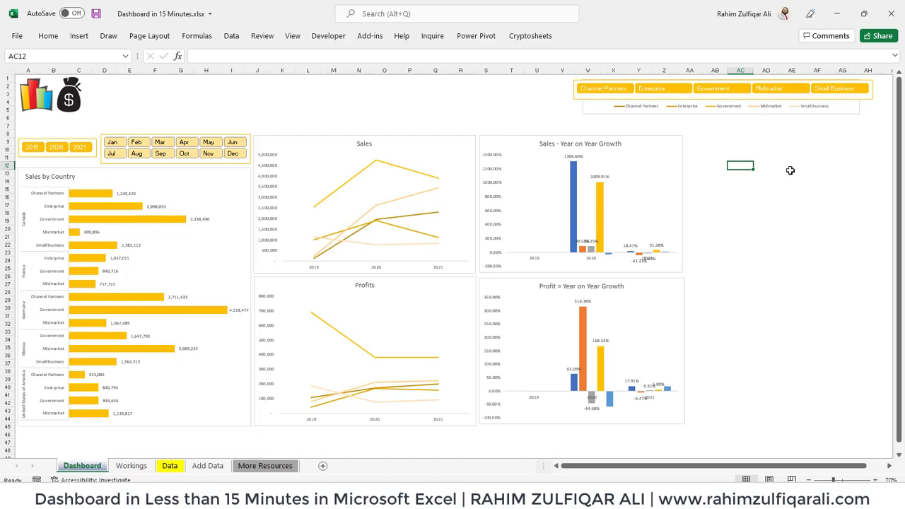
Step: Test the Segment slicer by filtering on individual segments to check which charts respond, and reselect all five segments
{"action": "left_click", "coordinate": [675, 94]}
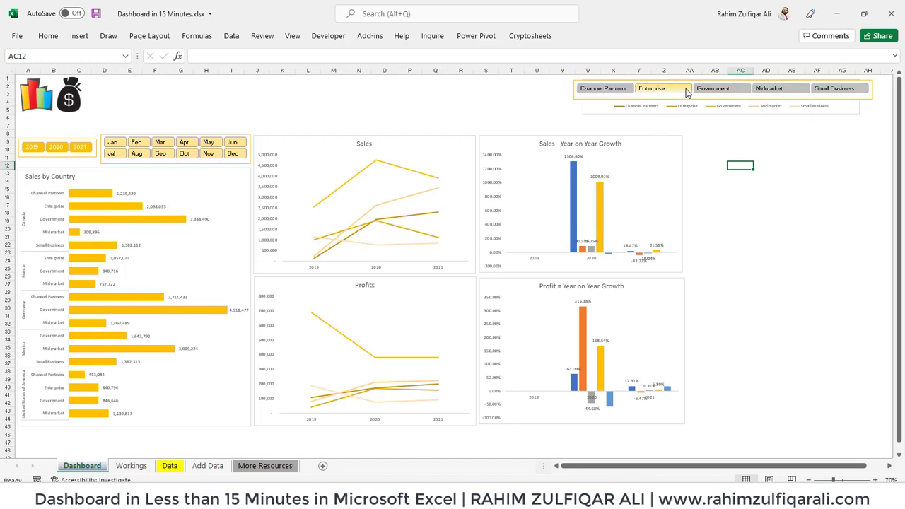
{"action": "left_click", "coordinate": [712, 94]}
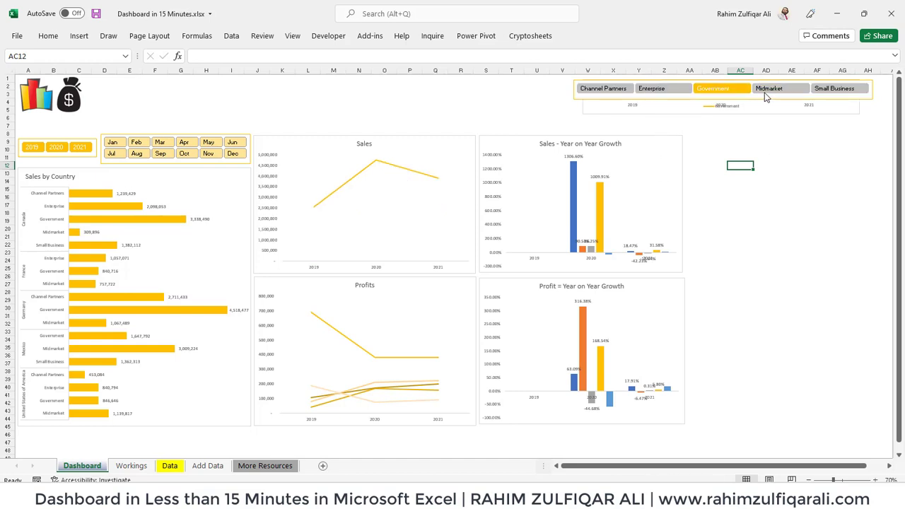
{"action": "left_click", "coordinate": [764, 94]}
{"action": "left_click", "coordinate": [826, 94]}
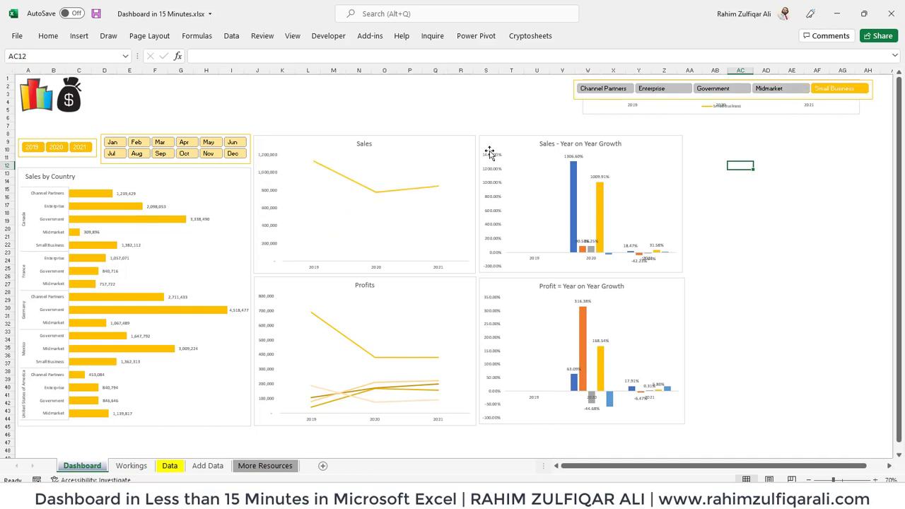
{"action": "left_click", "coordinate": [626, 90]}
{"action": "left_click", "coordinate": [651, 92]}
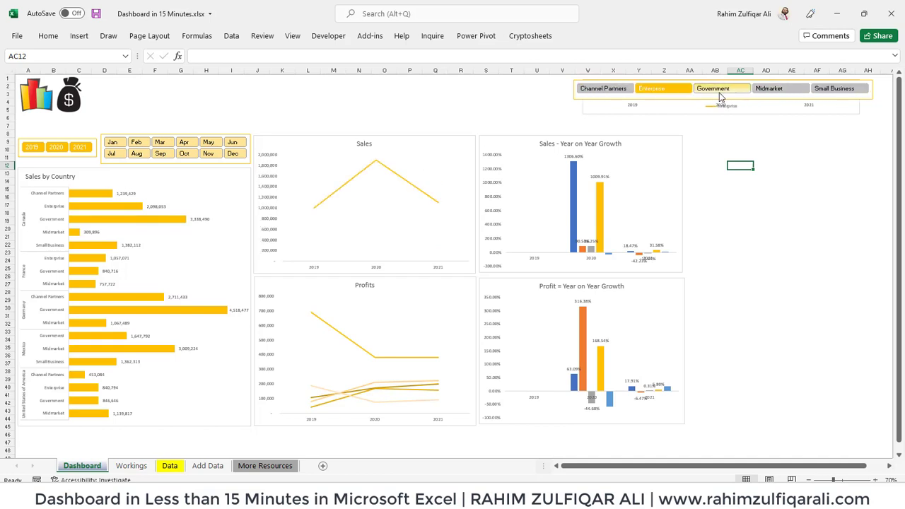
{"action": "left_click", "coordinate": [712, 92]}
{"action": "left_click", "coordinate": [628, 92]}
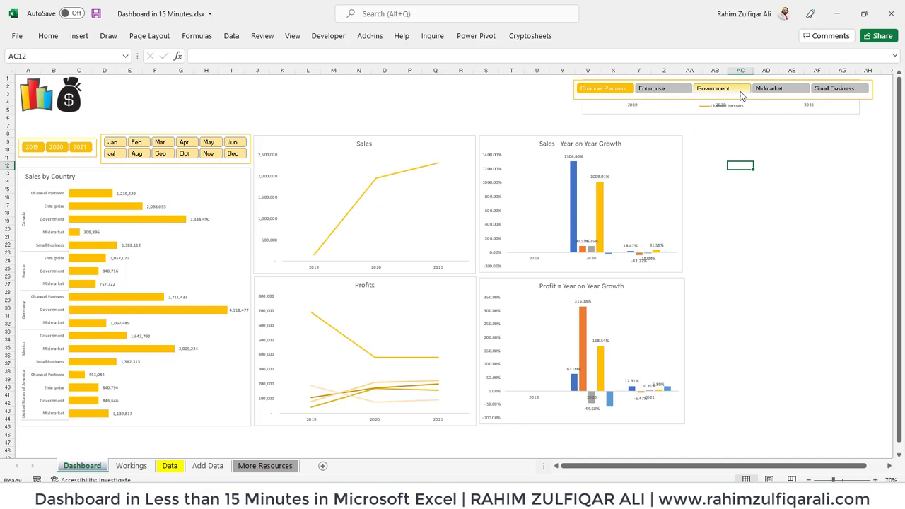
{"action": "left_click", "coordinate": [817, 94], "text": "shift"}
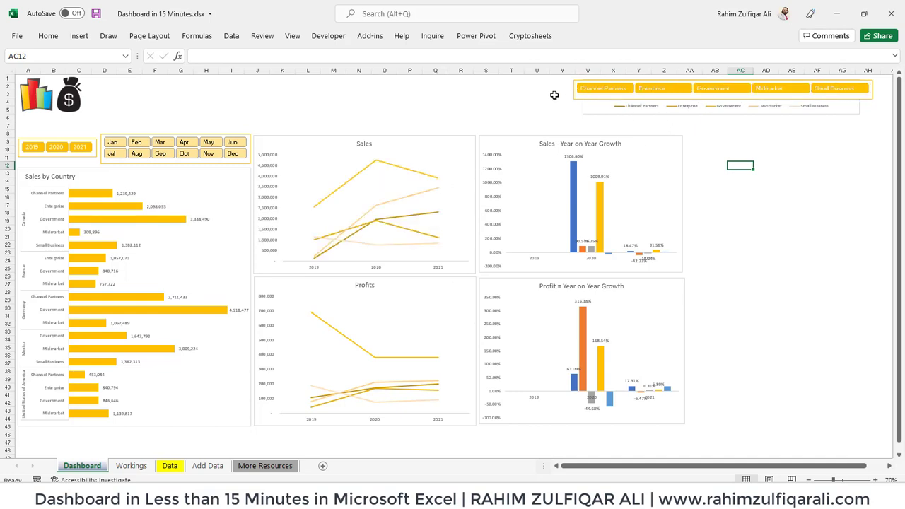
Step: Connect the Segment slicer to PivotTable1, PivotTable3, PivotTable4, PivotTable5 and PivotTable6 through its report connections
{"action": "left_click", "coordinate": [588, 100]}
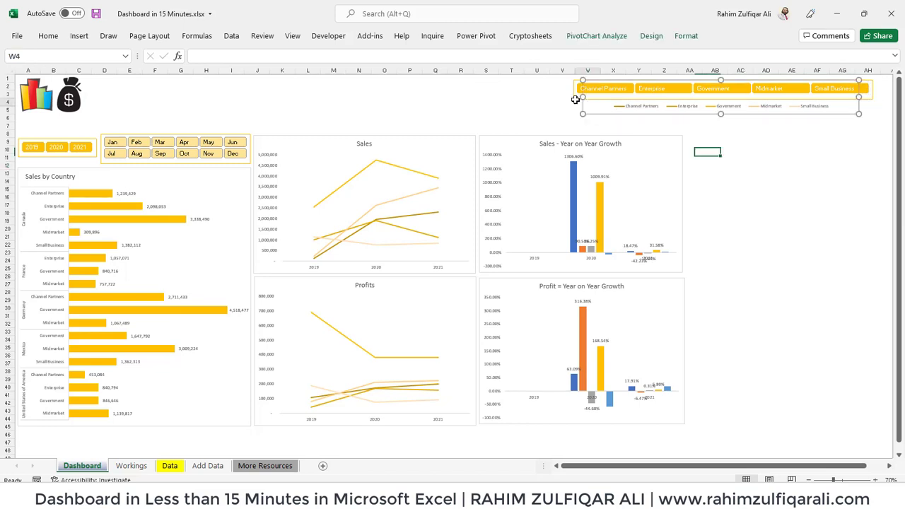
{"action": "left_click", "coordinate": [577, 101]}
{"action": "left_click", "coordinate": [576, 101]}
{"action": "right_click", "coordinate": [576, 101]}
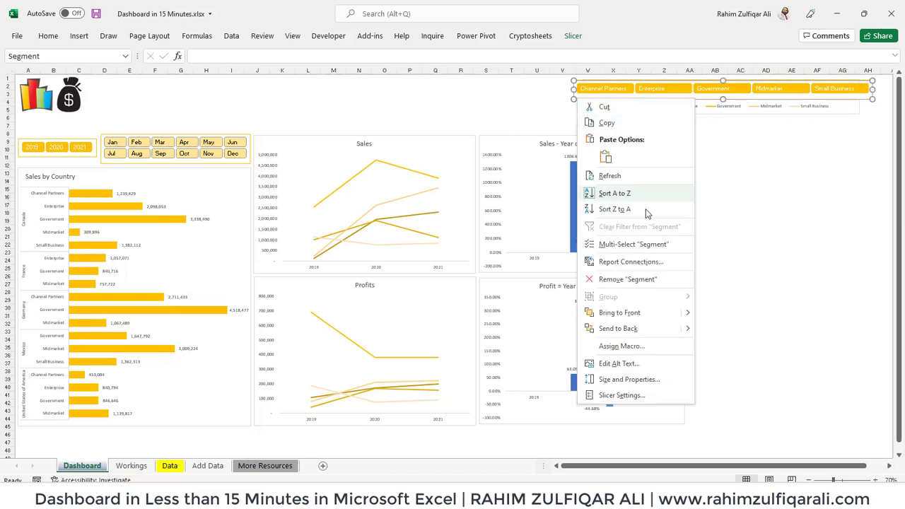
{"action": "left_click", "coordinate": [628, 261]}
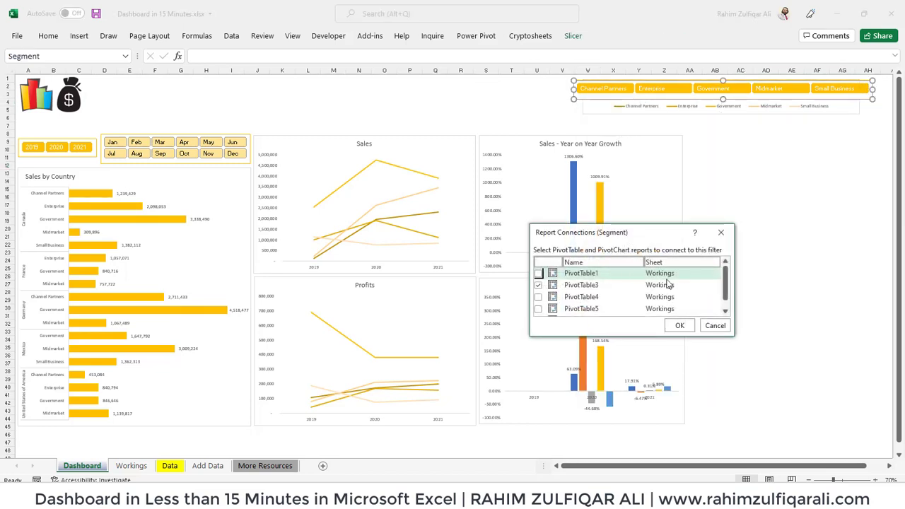
{"action": "left_click", "coordinate": [540, 270]}
{"action": "left_click", "coordinate": [541, 282]}
{"action": "left_click", "coordinate": [541, 293]}
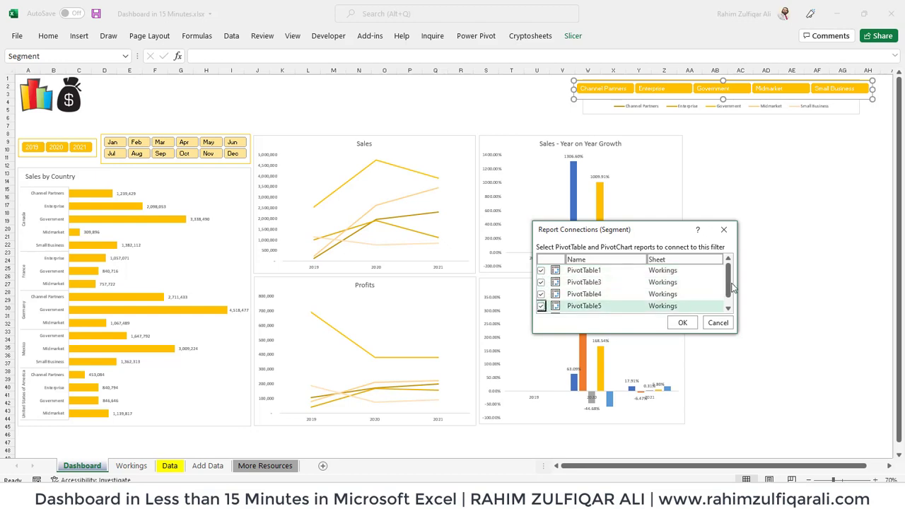
{"action": "left_click", "coordinate": [727, 295]}
{"action": "left_click", "coordinate": [540, 307]}
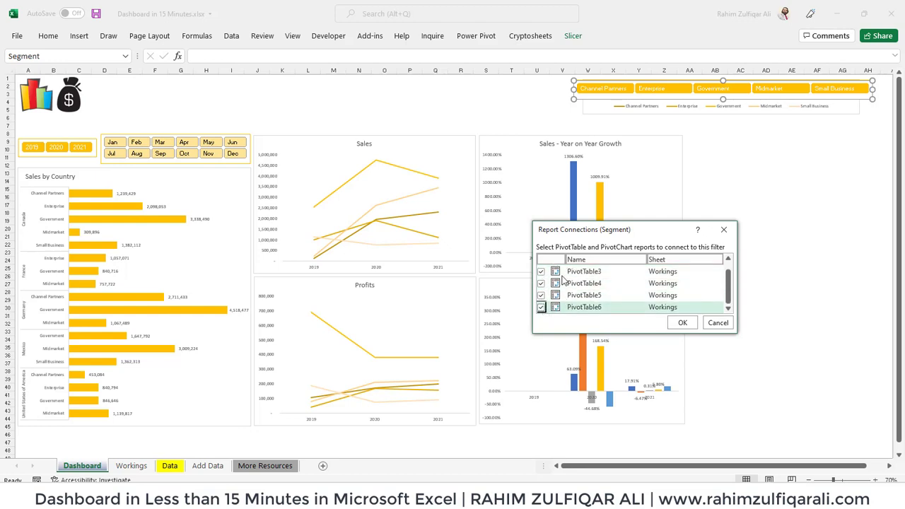
{"action": "left_click", "coordinate": [682, 322]}
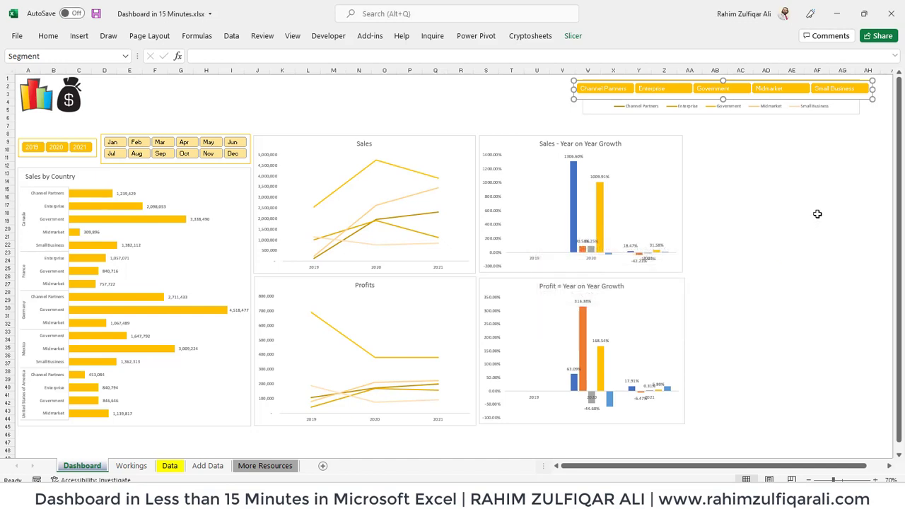
Step: Test the Segment slicer on Government, Midmarket, Small Business and Channel Partners to check that all charts respond, and reselect all five segments
{"action": "left_click", "coordinate": [816, 212]}
{"action": "left_click", "coordinate": [720, 92]}
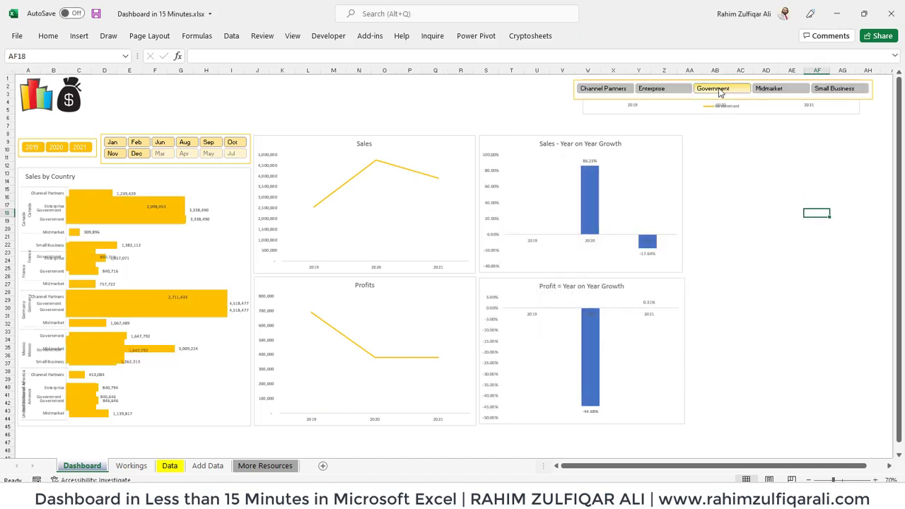
{"action": "left_click", "coordinate": [765, 92]}
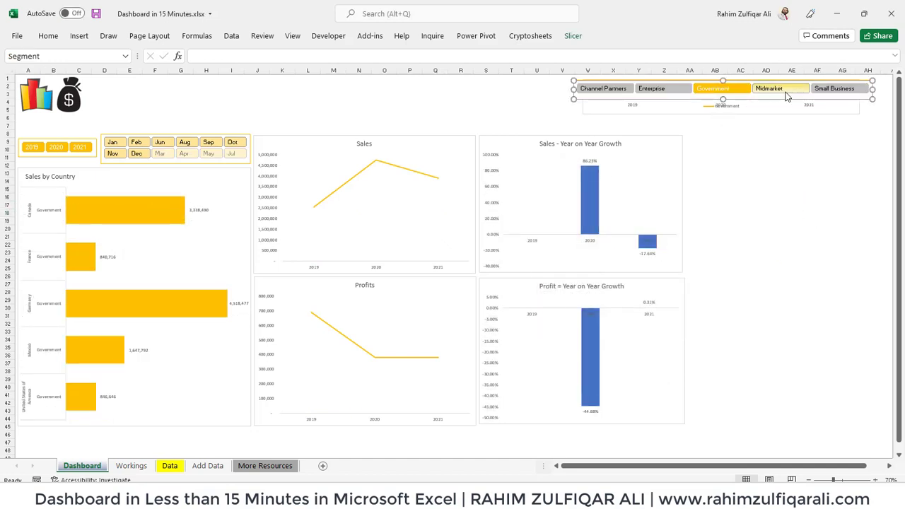
{"action": "left_click", "coordinate": [833, 92]}
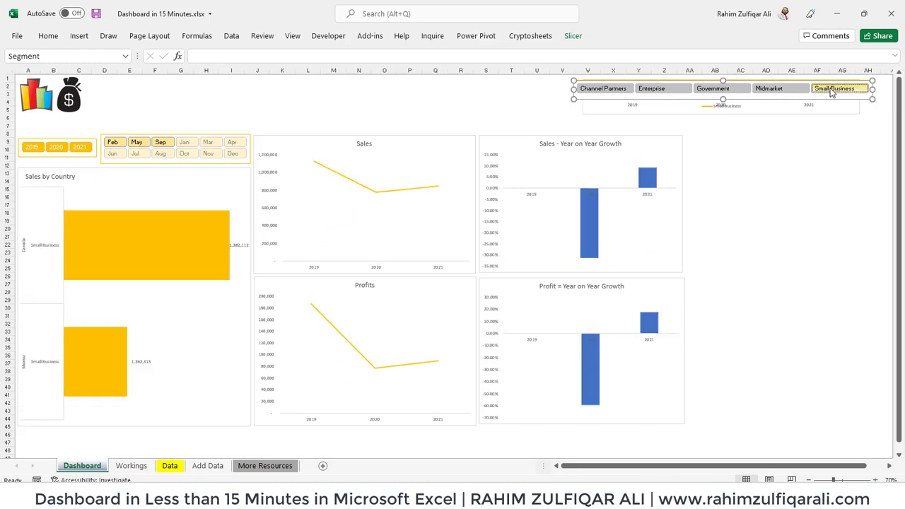
{"action": "left_click", "coordinate": [629, 92]}
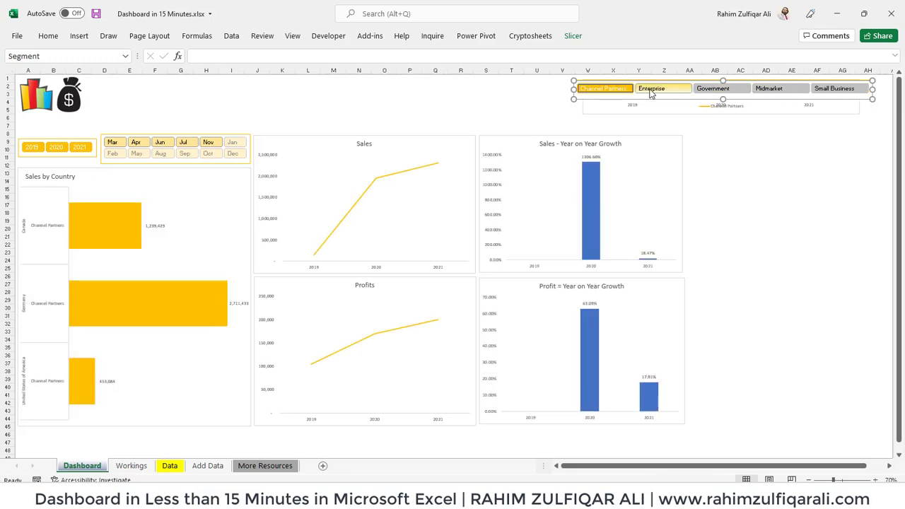
{"action": "left_click", "coordinate": [654, 92], "text": "ctrl"}
{"action": "left_click", "coordinate": [720, 92], "text": "ctrl"}
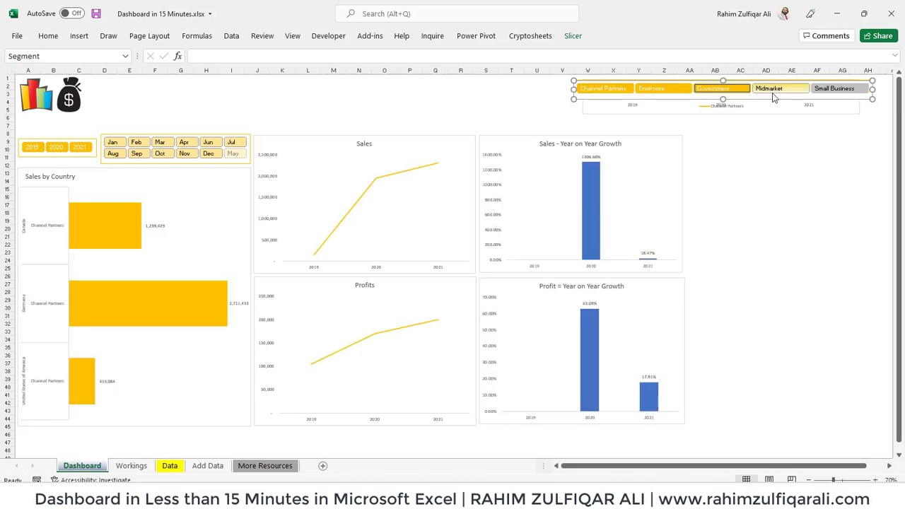
{"action": "left_click", "coordinate": [773, 92], "text": "ctrl"}
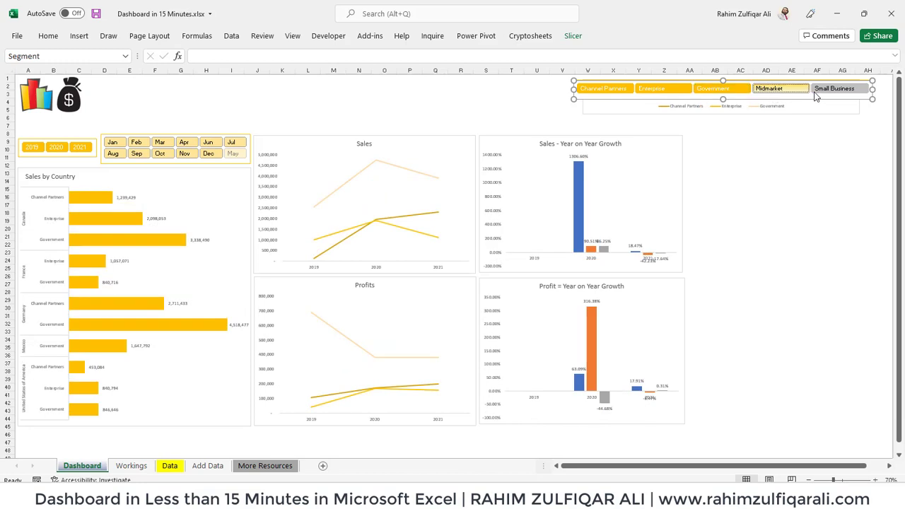
{"action": "left_click", "coordinate": [833, 90], "text": "ctrl"}
{"action": "left_click", "coordinate": [791, 201]}
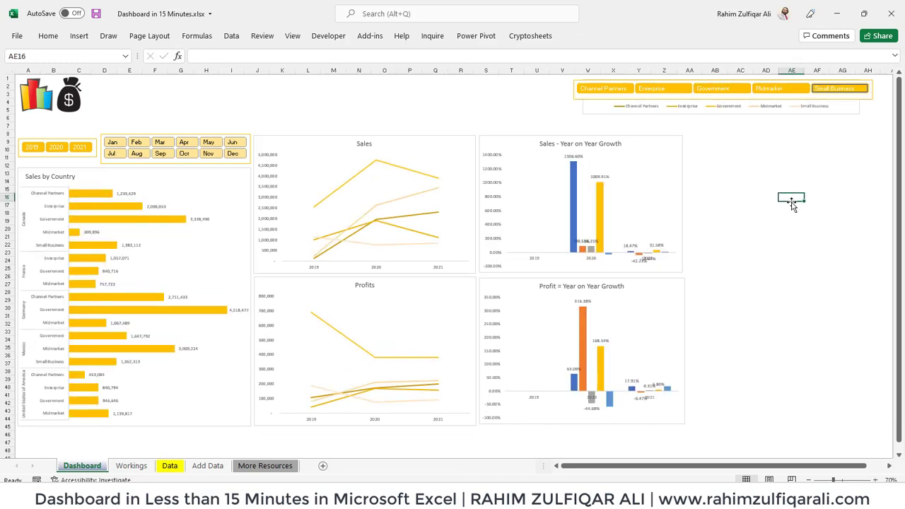
Step: Disconnect the Month Name slicer from PivotTable3, PivotTable4 and PivotTable5 in its report connections
{"action": "left_click", "coordinate": [72, 141]}
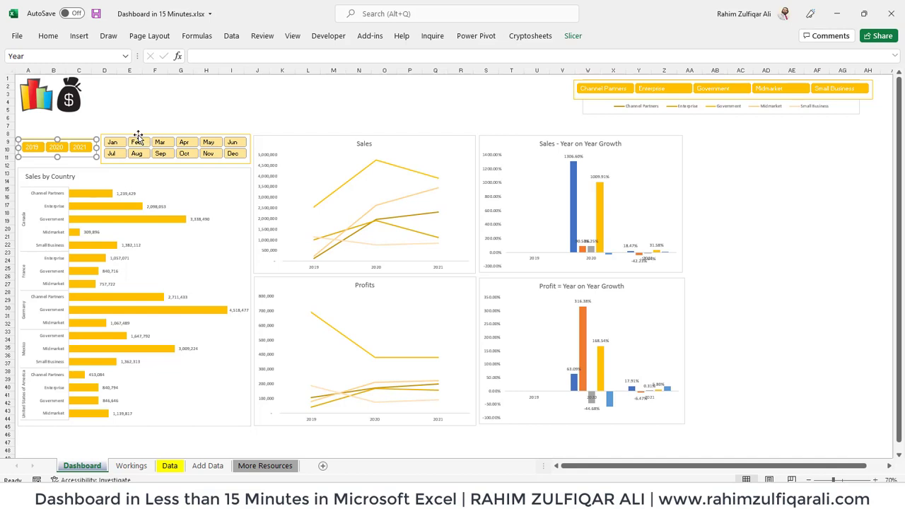
{"action": "left_click", "coordinate": [137, 136]}
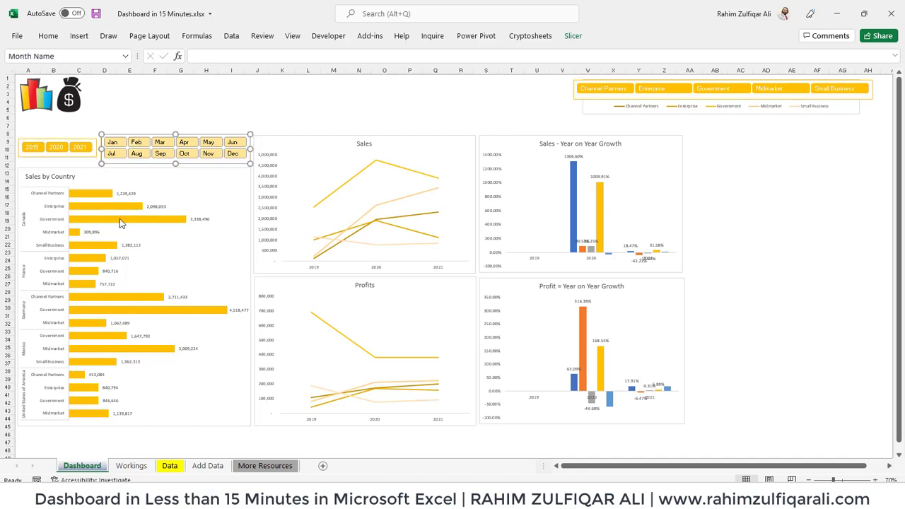
{"action": "right_click", "coordinate": [122, 136]}
{"action": "left_click", "coordinate": [179, 299]}
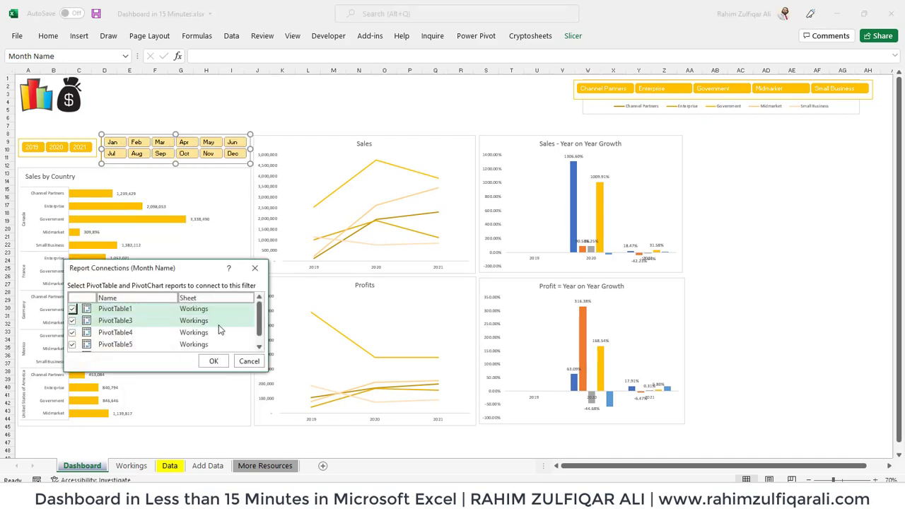
{"action": "left_click", "coordinate": [71, 345]}
{"action": "left_click", "coordinate": [72, 332]}
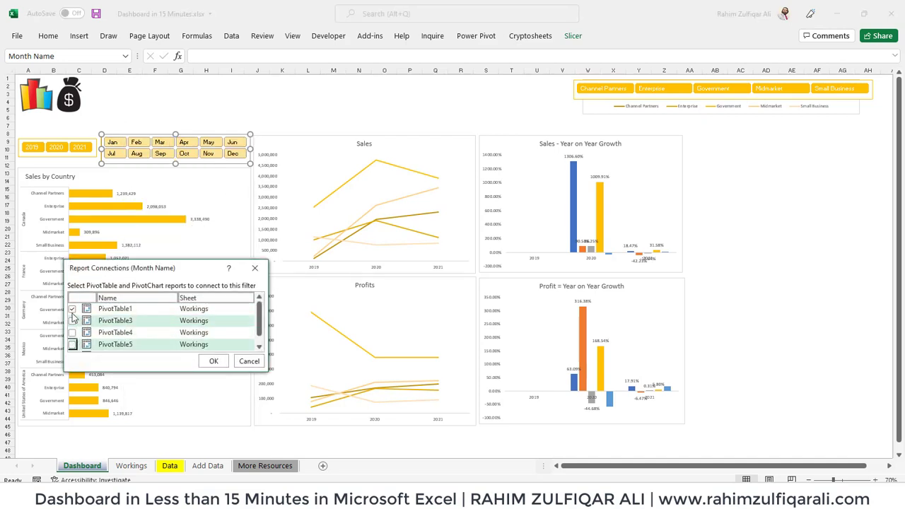
{"action": "left_click", "coordinate": [71, 309]}
{"action": "scroll", "coordinate": [74, 319], "scroll_direction": "down", "scroll_amount": 1}
{"action": "left_click", "coordinate": [72, 345]}
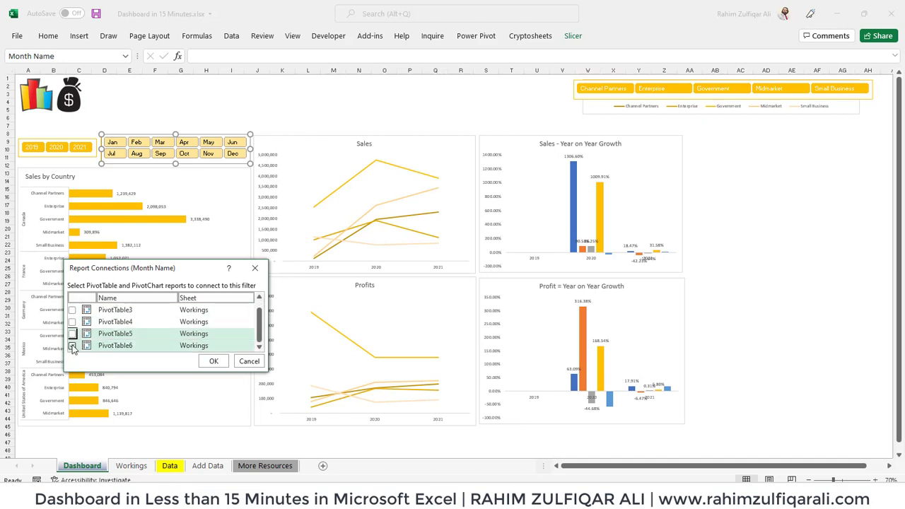
{"action": "left_click", "coordinate": [214, 361]}
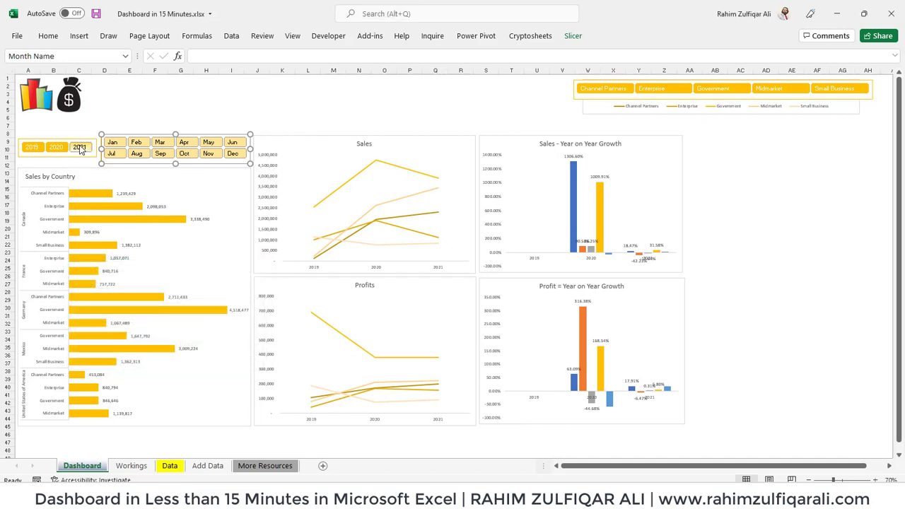
Step: Disconnect the Year slicer from PivotTable3, PivotTable4 and PivotTable5 in its report connections
{"action": "right_click", "coordinate": [82, 142]}
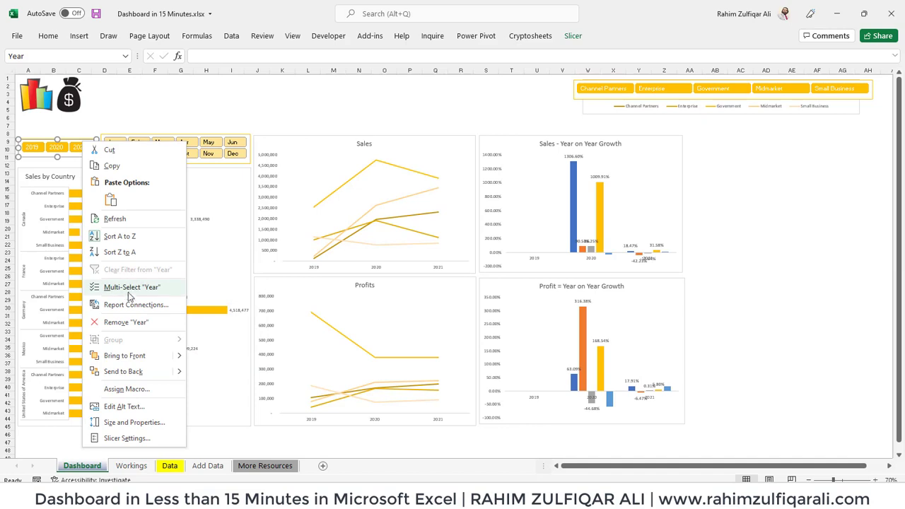
{"action": "left_click", "coordinate": [136, 305]}
{"action": "left_click", "coordinate": [33, 318]}
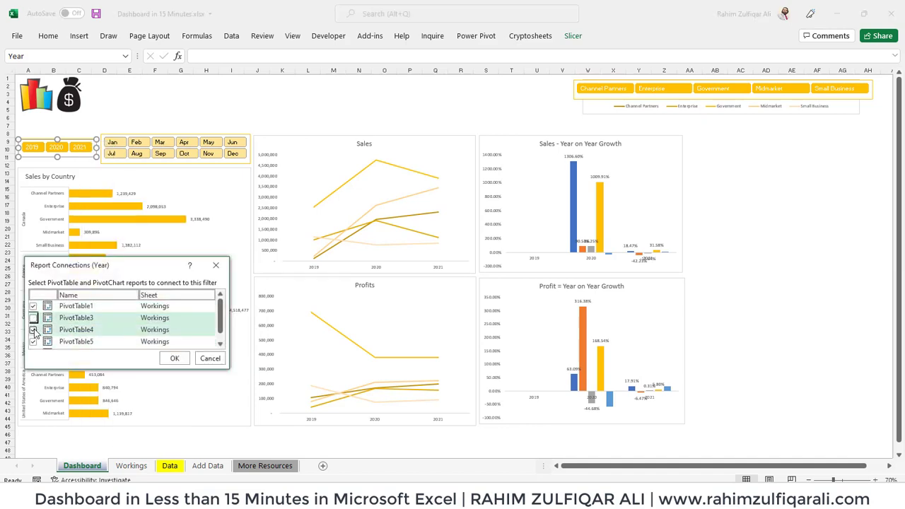
{"action": "left_click", "coordinate": [33, 341]}
{"action": "scroll", "coordinate": [214, 340], "scroll_direction": "down", "scroll_amount": 1}
{"action": "scroll", "coordinate": [214, 340], "scroll_direction": "down", "scroll_amount": 1}
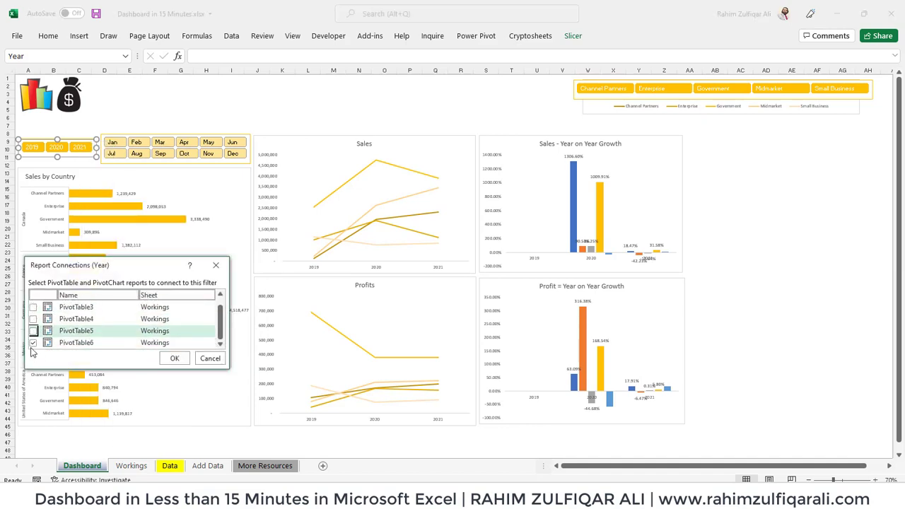
{"action": "left_click", "coordinate": [175, 358]}
{"action": "left_click", "coordinate": [231, 103]}
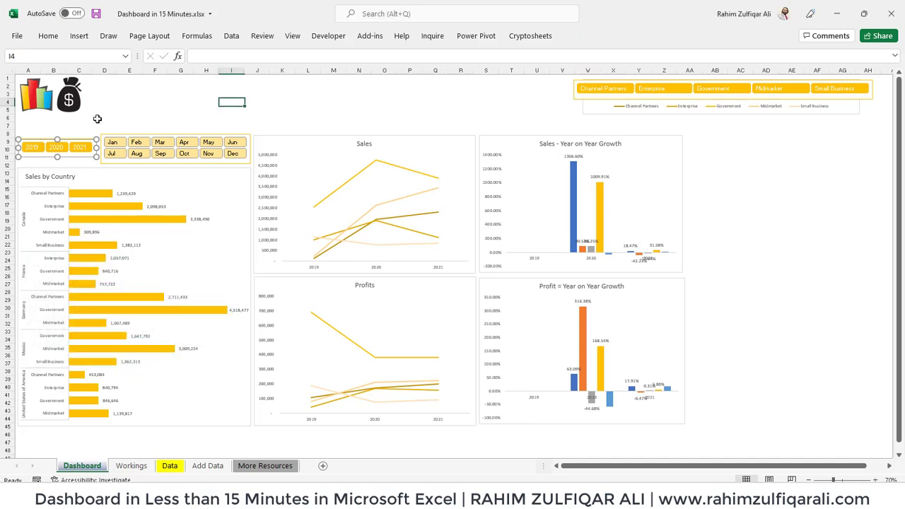
Step: Test the Year slicer on 2019, 2020 and 2021 to check which charts respond, and reselect all three years
{"action": "left_click", "coordinate": [56, 147]}
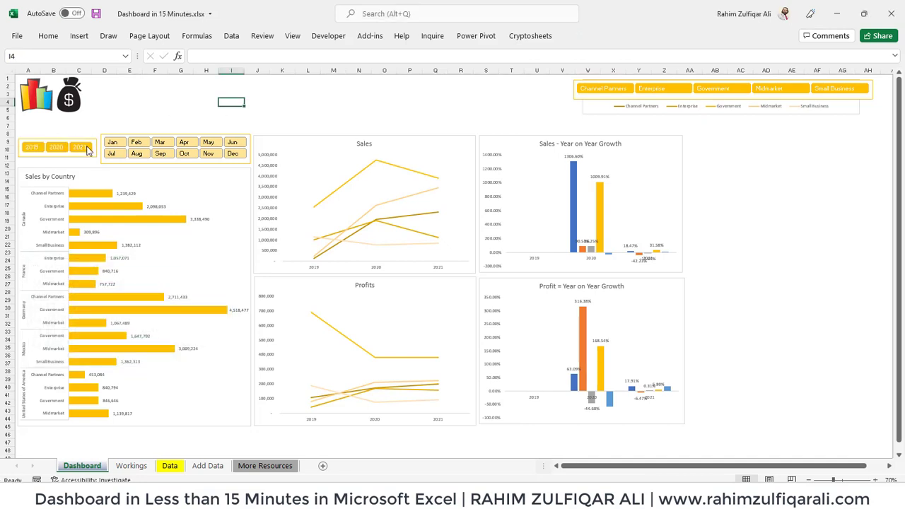
{"action": "left_click", "coordinate": [56, 147]}
{"action": "left_click", "coordinate": [33, 147]}
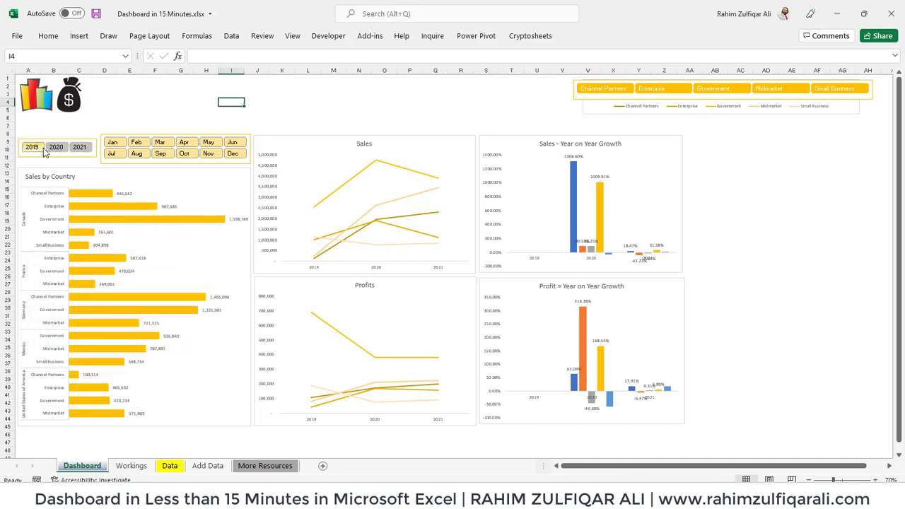
{"action": "left_click", "coordinate": [57, 147]}
{"action": "left_click", "coordinate": [77, 147]}
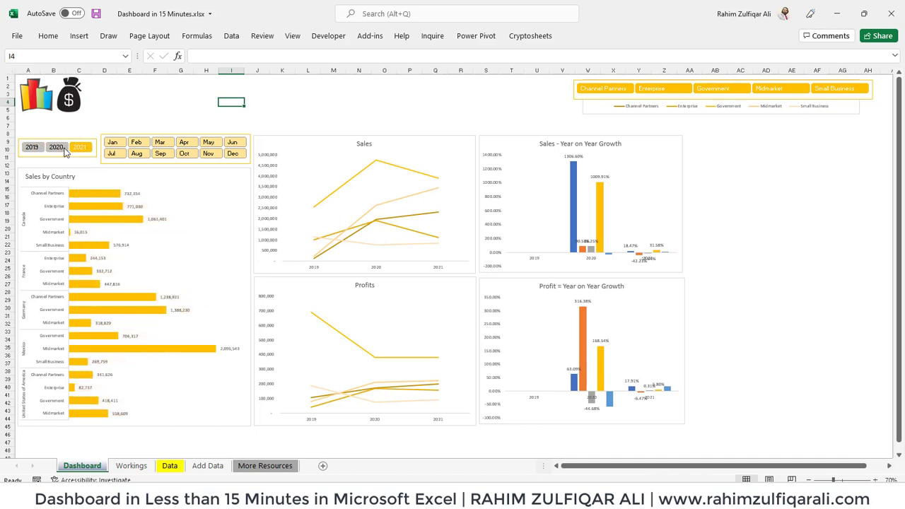
{"action": "left_click", "coordinate": [32, 147]}
{"action": "left_click", "coordinate": [82, 149], "text": "shift"}
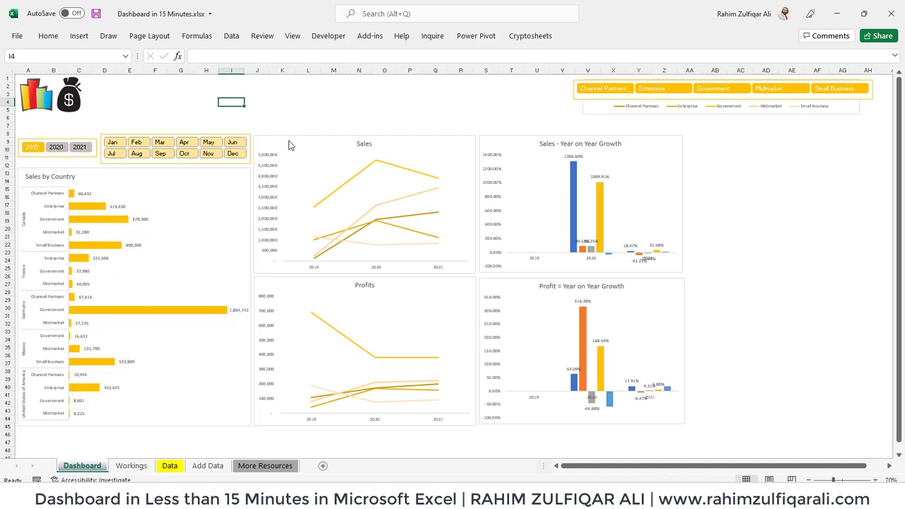
Step: Check the Segment slicer once more on single segments, reselect all five segments and save the workbook
{"action": "left_click", "coordinate": [715, 90]}
{"action": "left_click", "coordinate": [768, 90]}
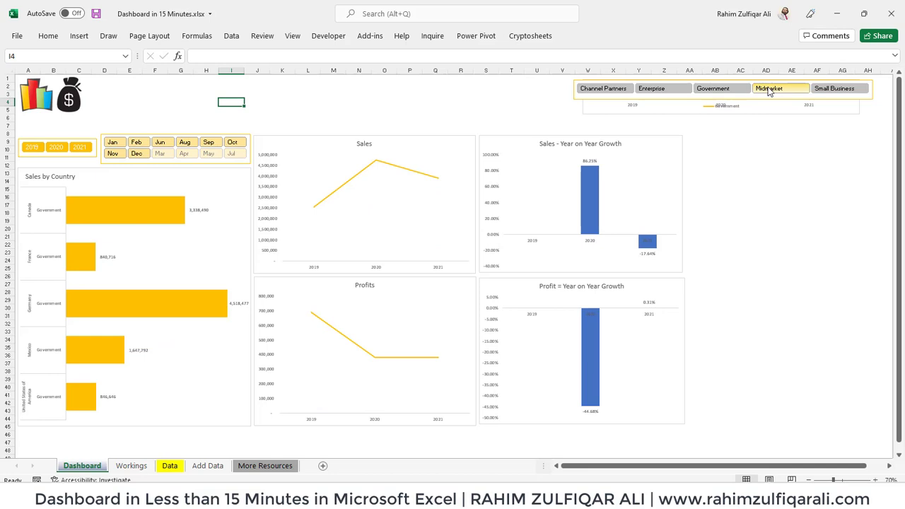
{"action": "left_click", "coordinate": [610, 90]}
{"action": "left_click", "coordinate": [830, 94], "text": "shift"}
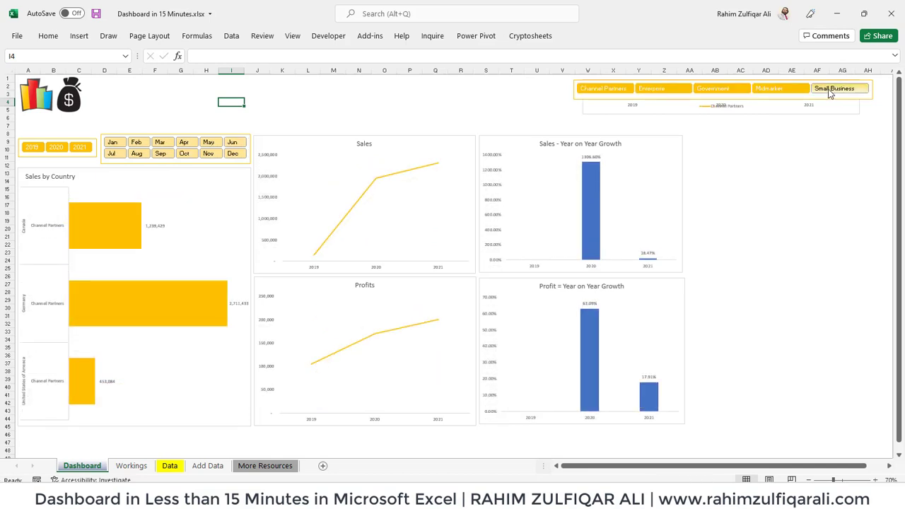
{"action": "key", "text": "ctrl+s"}
{"action": "left_click", "coordinate": [535, 125]}
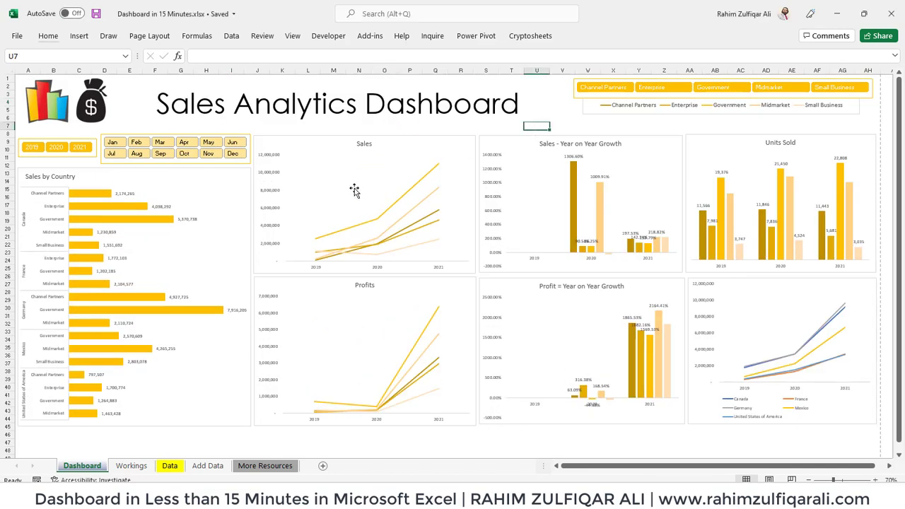
Step: Review the source table on the Data sheet and the PivotTables on the Workings sheet that feed the dashboard
{"action": "left_click", "coordinate": [170, 465]}
{"action": "left_click", "coordinate": [83, 465]}
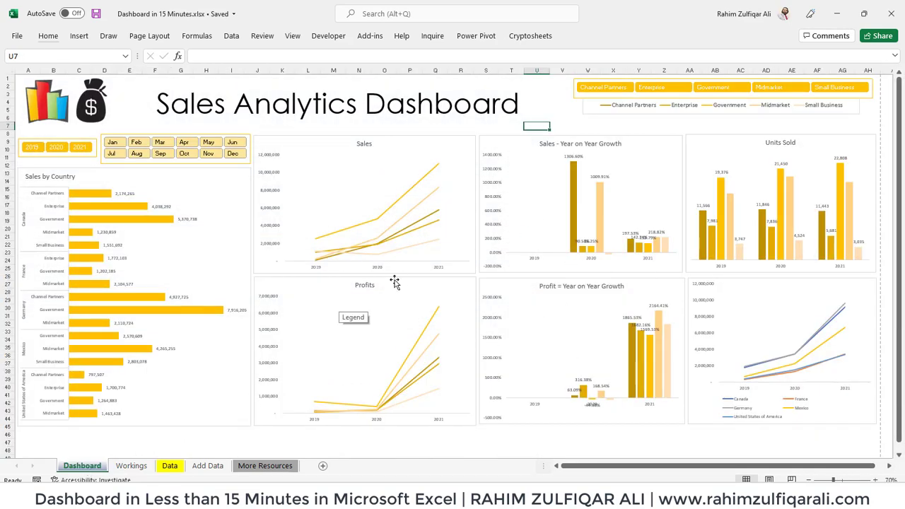
{"action": "left_click", "coordinate": [169, 465]}
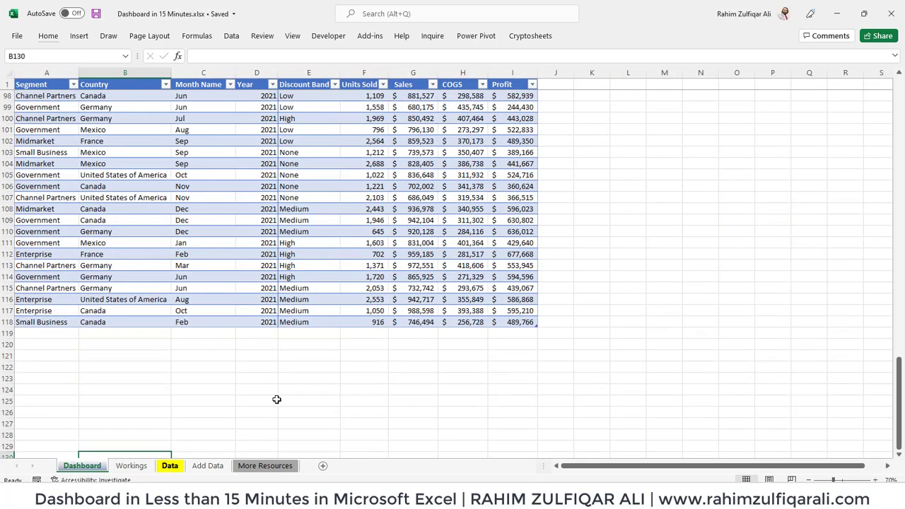
{"action": "left_click", "coordinate": [298, 152]}
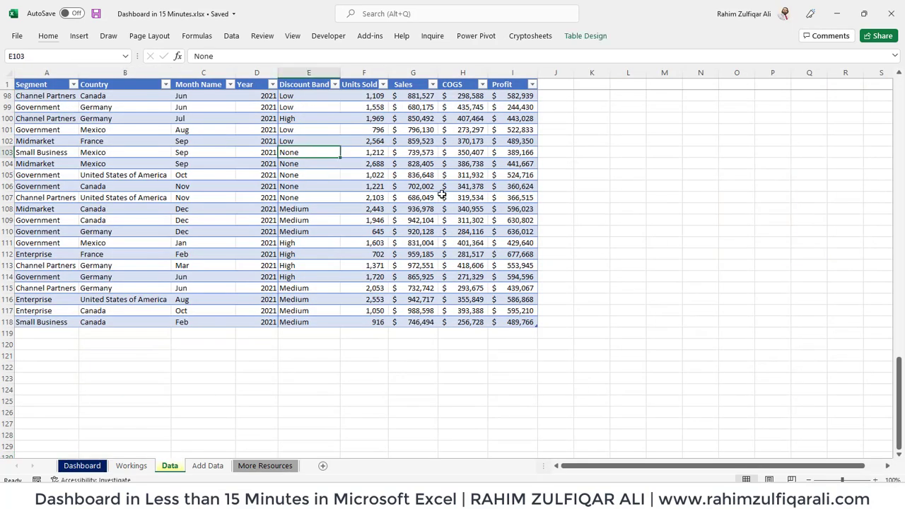
{"action": "left_click", "coordinate": [417, 184]}
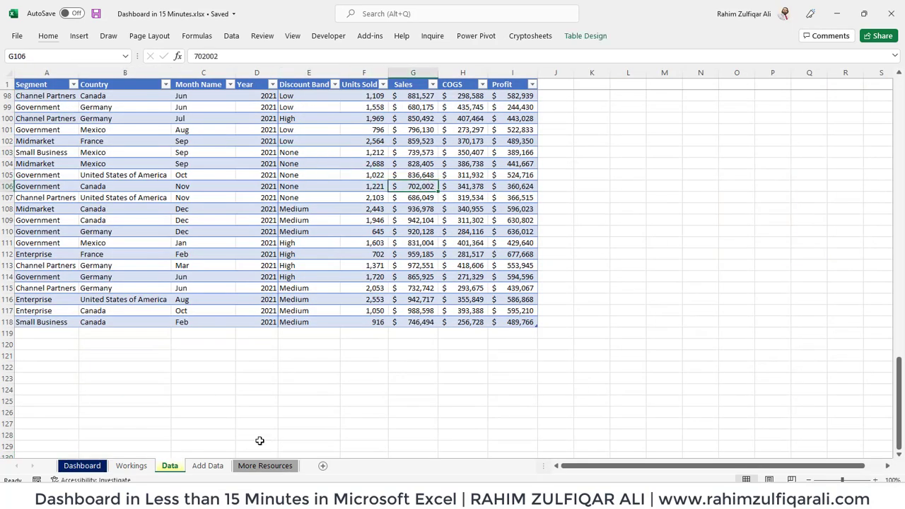
{"action": "left_click", "coordinate": [134, 466]}
{"action": "left_click", "coordinate": [232, 142]}
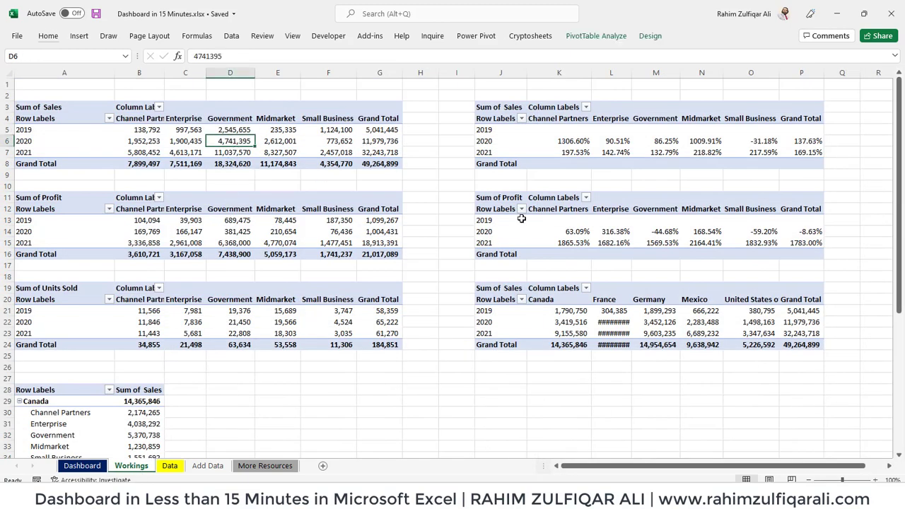
Step: Review the 2022 rows on the Add Data sheet and check which years the Data table's Year filter lists
{"action": "left_click", "coordinate": [229, 36]}
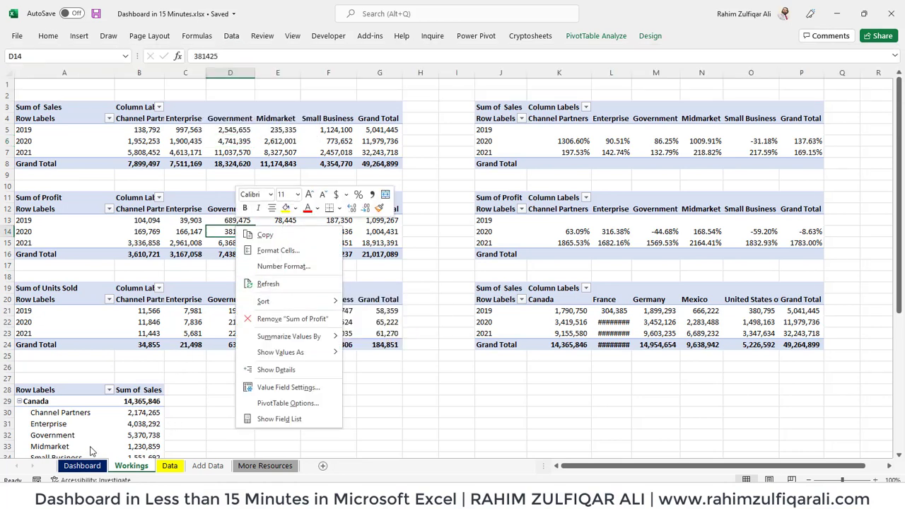
{"action": "left_click", "coordinate": [84, 468]}
{"action": "left_click", "coordinate": [85, 468]}
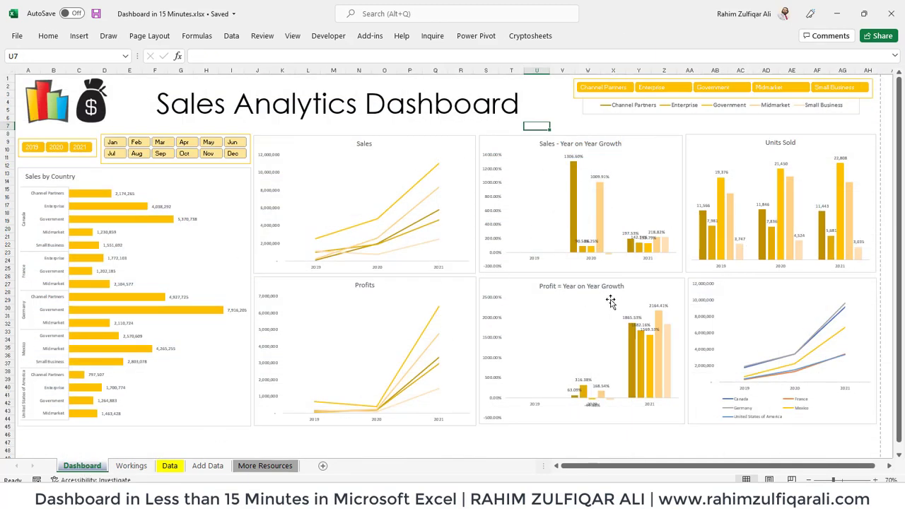
{"action": "left_click", "coordinate": [201, 467]}
{"action": "left_click", "coordinate": [285, 129]}
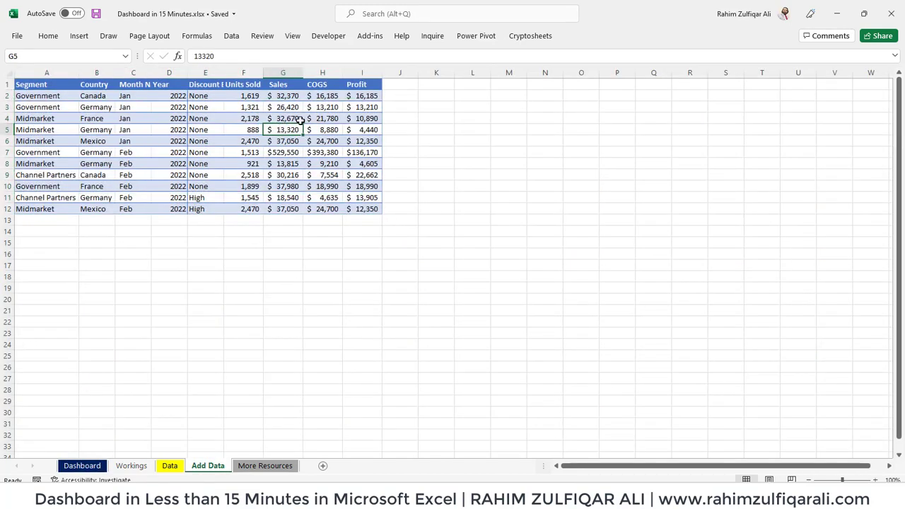
{"action": "left_click", "coordinate": [170, 465]}
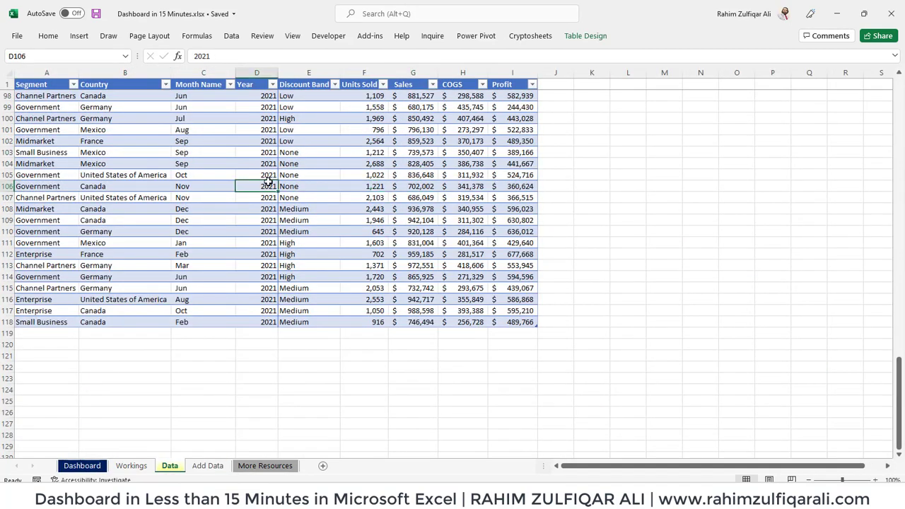
{"action": "left_click", "coordinate": [272, 85]}
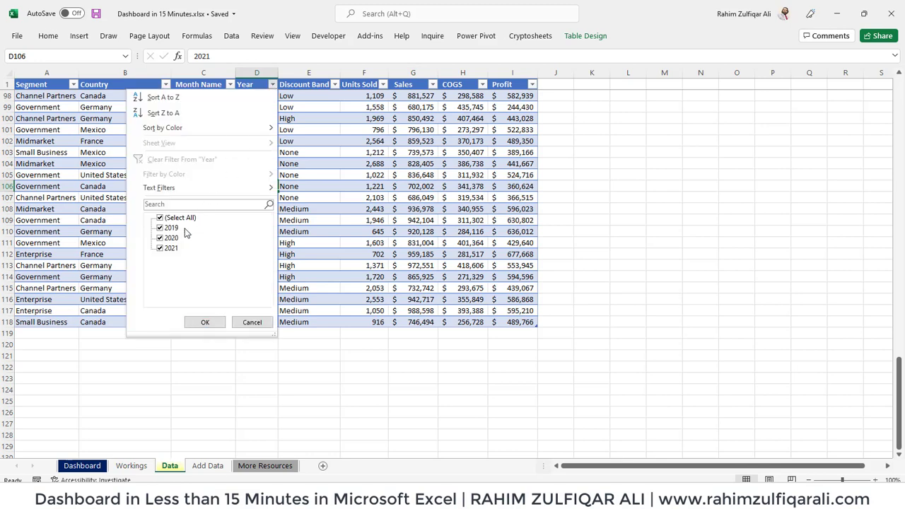
{"action": "key", "text": "Escape"}
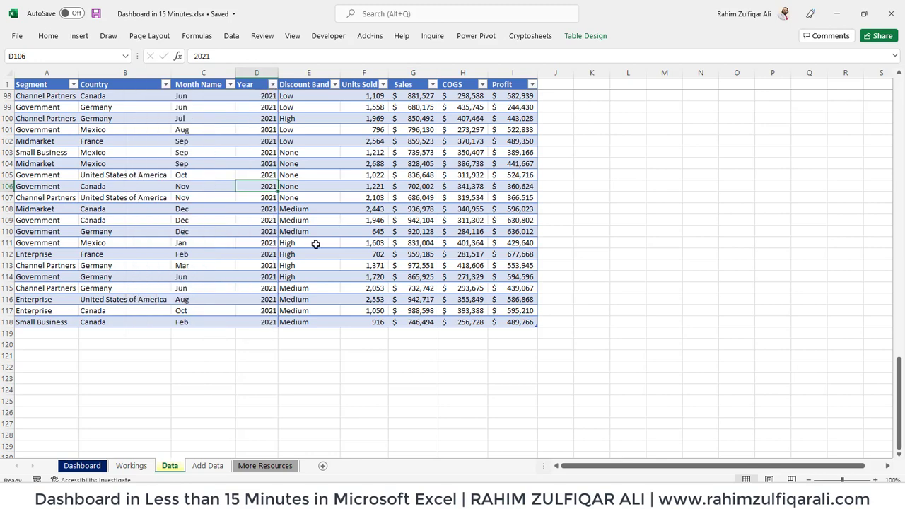
Step: Copy the 2022 sales rows A2:I12 from the Add Data sheet and append them to the Data table starting at cell A119
{"action": "left_click", "coordinate": [207, 465]}
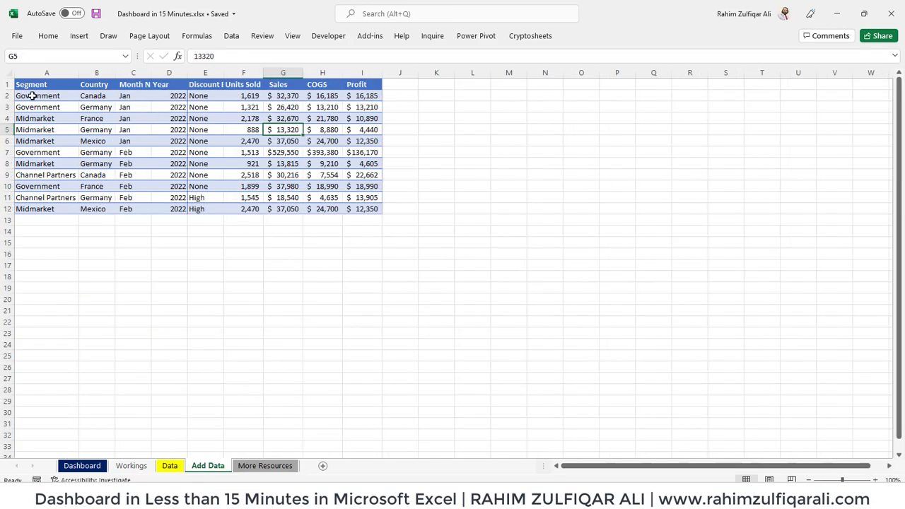
{"action": "left_click_drag", "start_coordinate": [32, 95], "coordinate": [362, 210]}
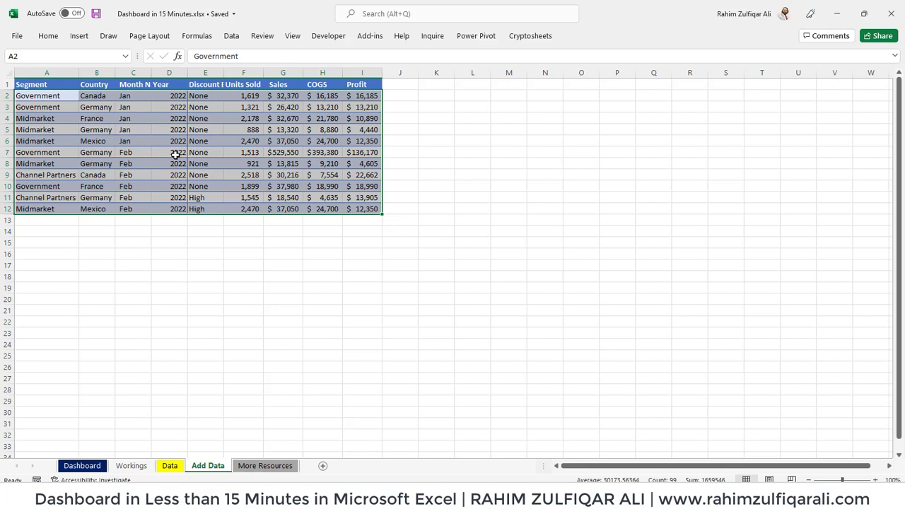
{"action": "key", "text": "ctrl+c"}
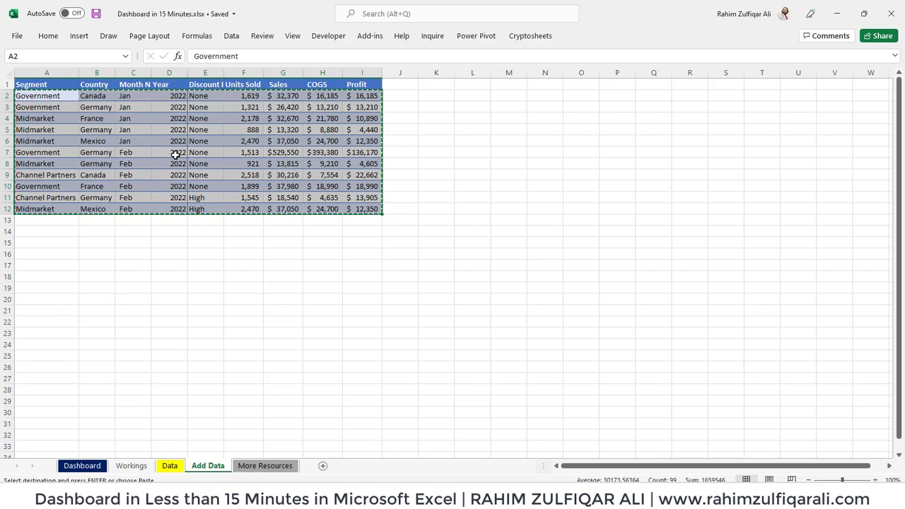
{"action": "left_click", "coordinate": [176, 467]}
{"action": "left_click", "coordinate": [62, 333]}
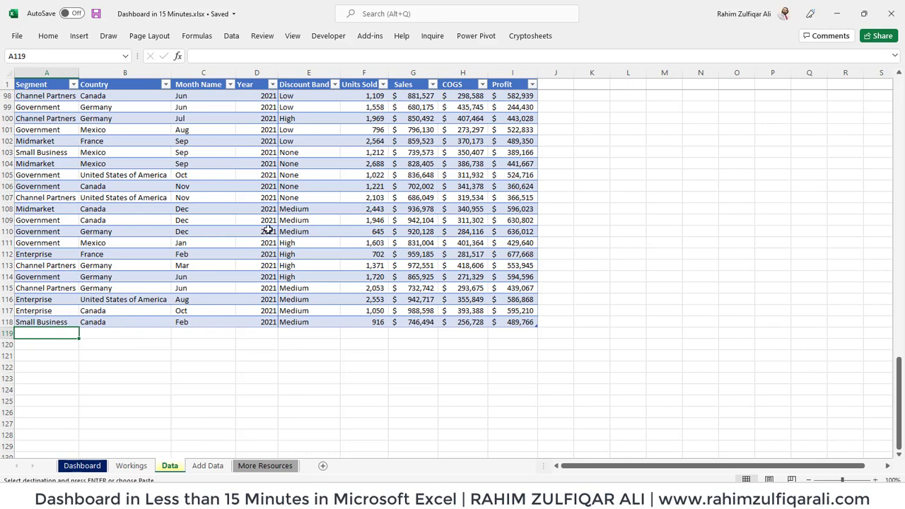
{"action": "key", "text": "ctrl+v"}
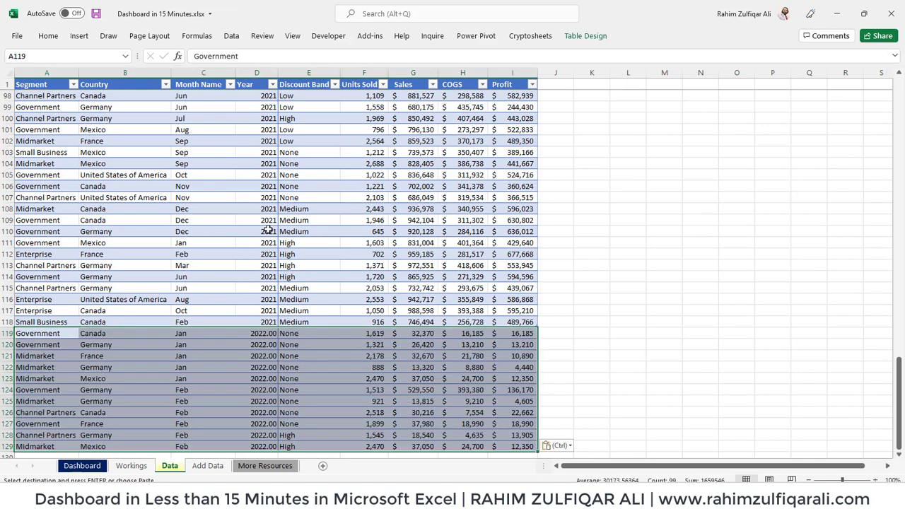
{"action": "left_click", "coordinate": [292, 364]}
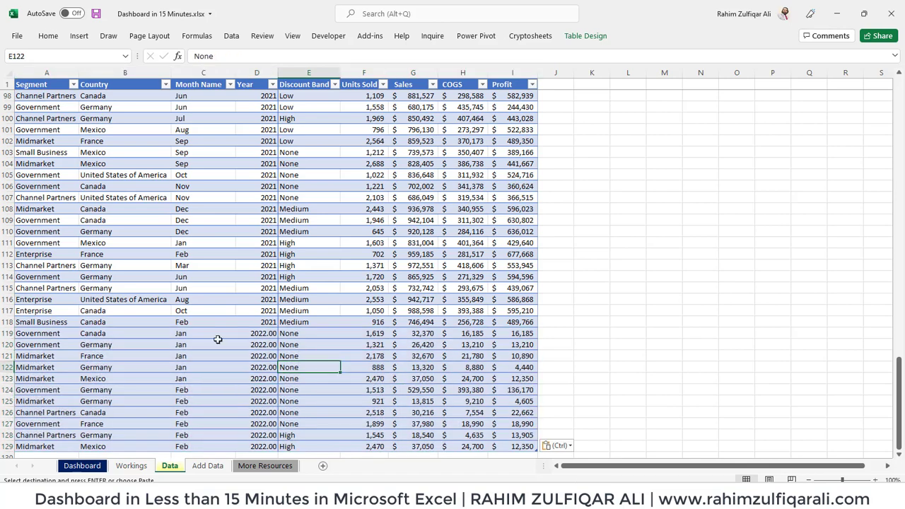
{"action": "left_click_drag", "start_coordinate": [55, 333], "coordinate": [499, 441]}
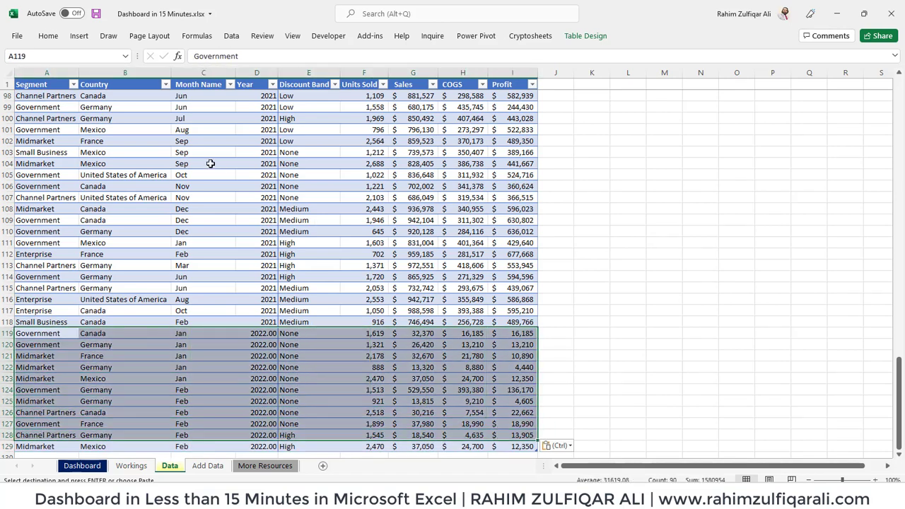
{"action": "left_click_drag", "start_coordinate": [210, 164], "coordinate": [351, 314]}
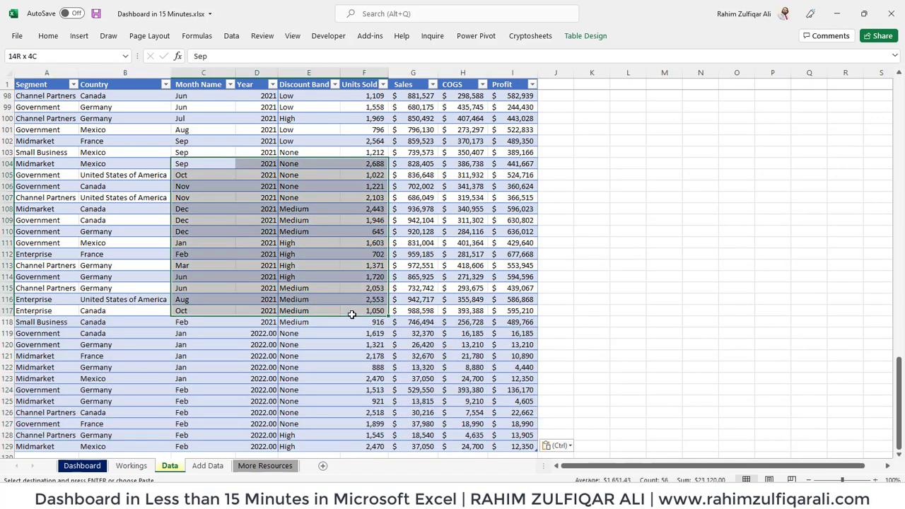
Step: Refresh all PivotTables from the Dashboard sheet and look over the extended source table on the Data sheet
{"action": "left_click", "coordinate": [87, 465]}
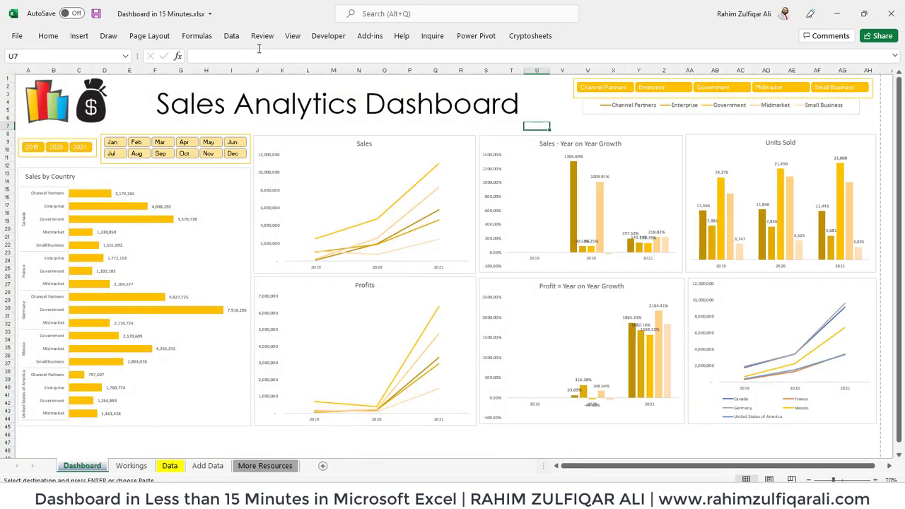
{"action": "left_click", "coordinate": [232, 35]}
{"action": "left_click", "coordinate": [221, 69]}
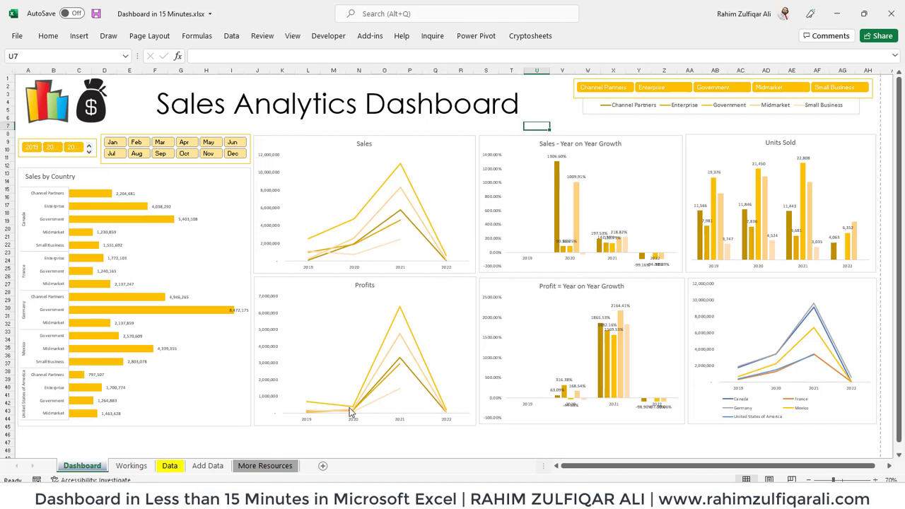
{"action": "left_click", "coordinate": [170, 465]}
{"action": "left_click", "coordinate": [304, 288]}
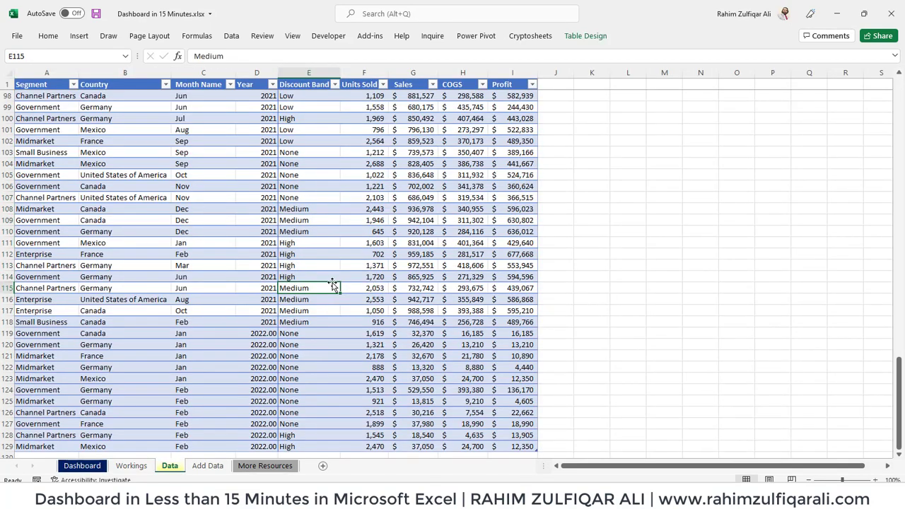
{"action": "left_click", "coordinate": [412, 266]}
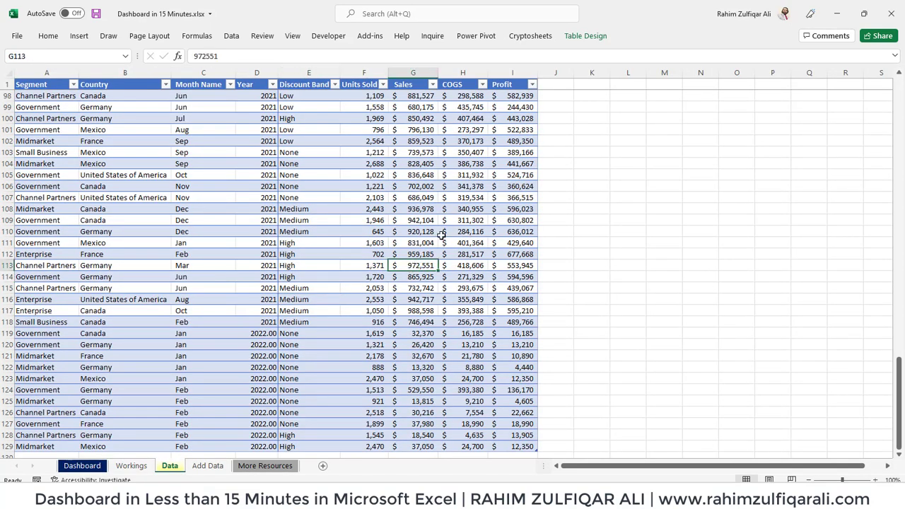
Step: Open the print page setup for the Dashboard sheet and choose landscape orientation
{"action": "left_click", "coordinate": [82, 467]}
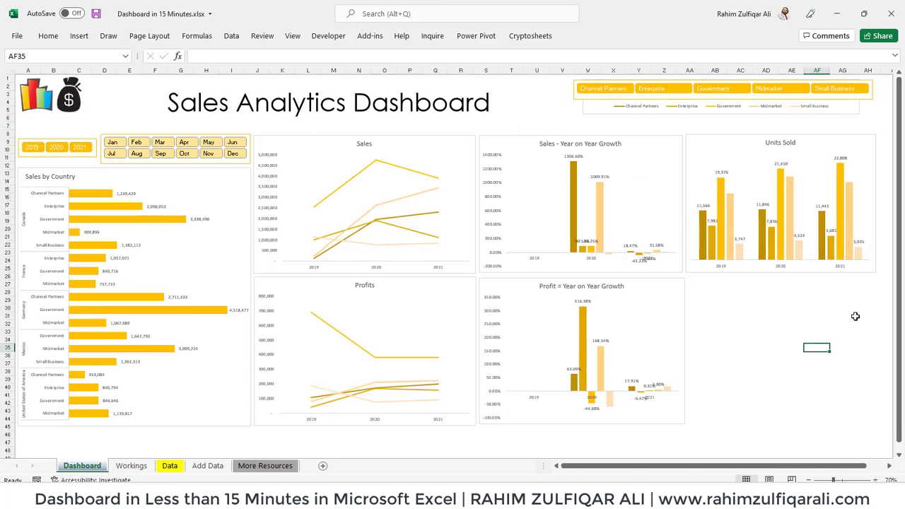
{"action": "left_click", "coordinate": [745, 307]}
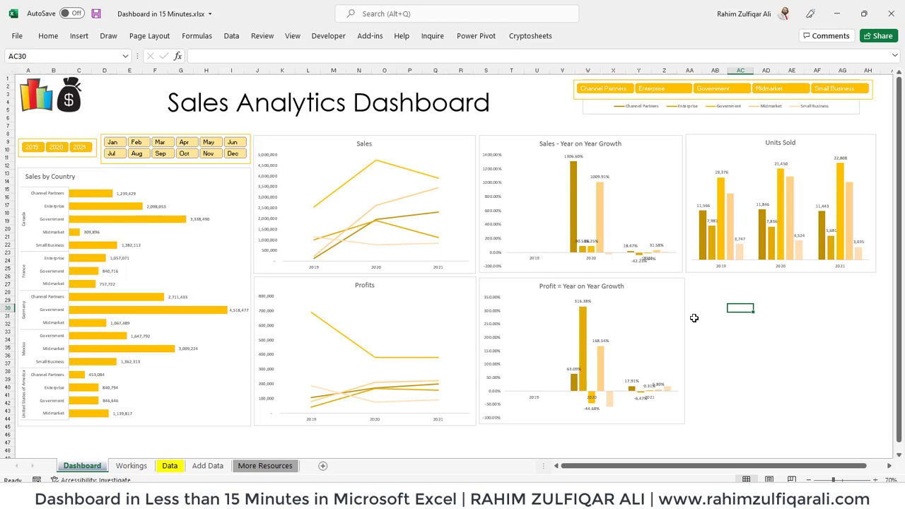
{"action": "key", "text": "ctrl+p"}
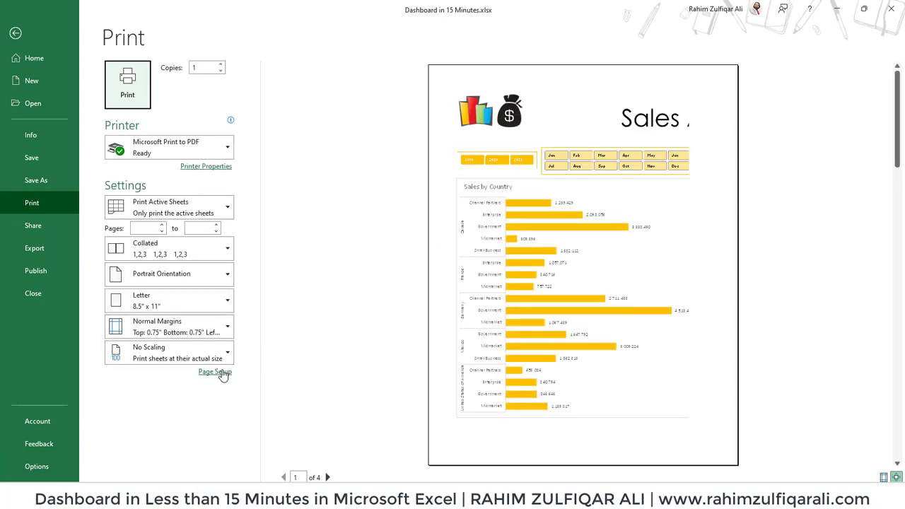
{"action": "left_click", "coordinate": [215, 371]}
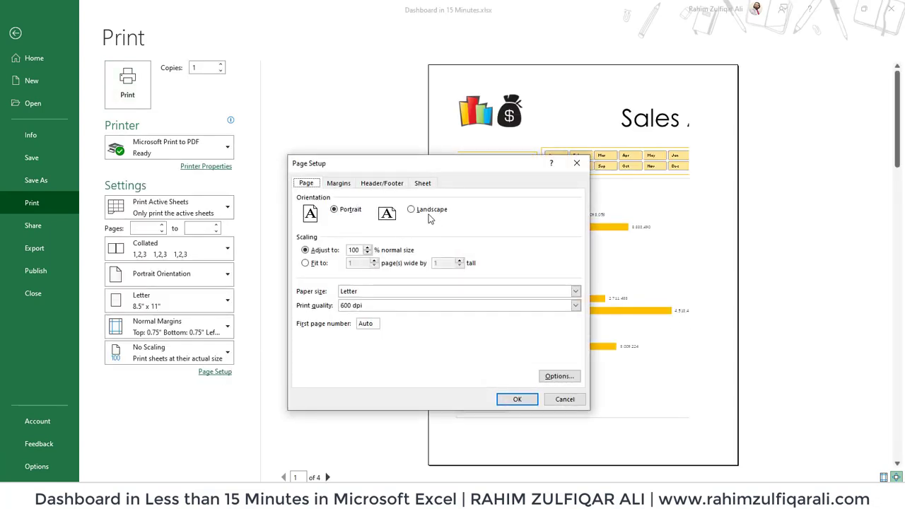
{"action": "left_click", "coordinate": [424, 210]}
Step: Set the left and right margins to 0.45 and the top and bottom margins to 0.5, and centre the page horizontally
{"action": "left_click", "coordinate": [337, 183]}
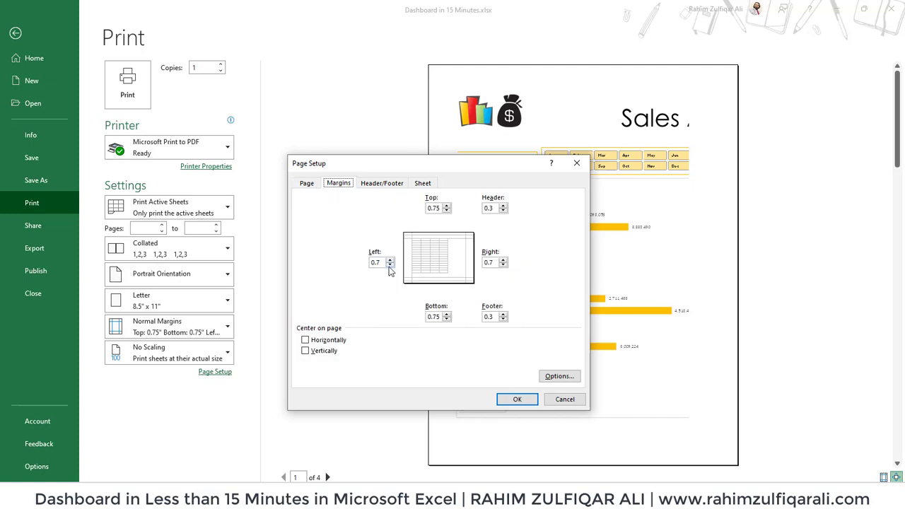
{"action": "left_click", "coordinate": [389, 265]}
{"action": "left_click", "coordinate": [503, 265]}
{"action": "left_click", "coordinate": [446, 210]}
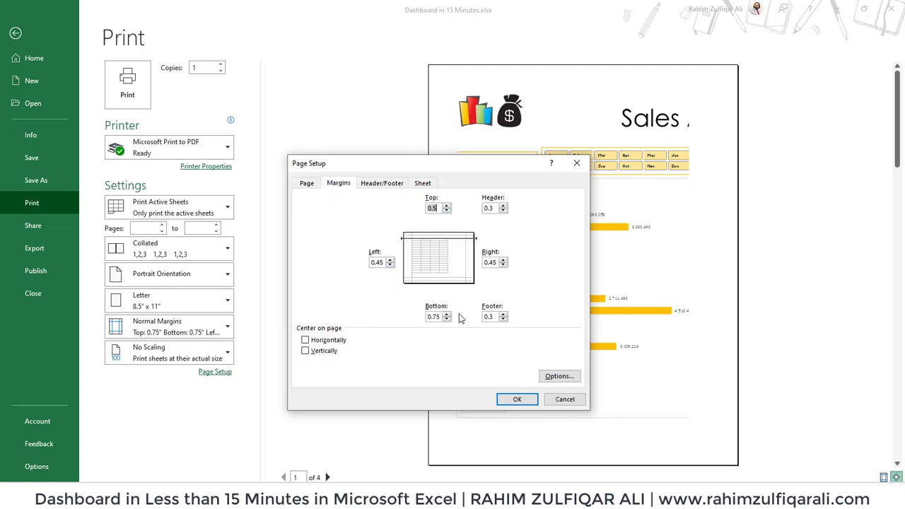
{"action": "left_click", "coordinate": [446, 319]}
{"action": "left_click", "coordinate": [306, 340]}
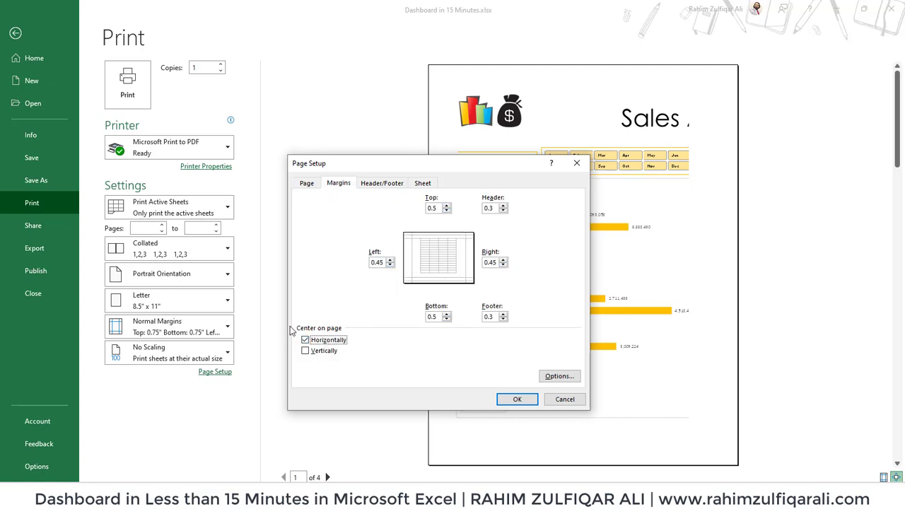
{"action": "left_click", "coordinate": [516, 398]}
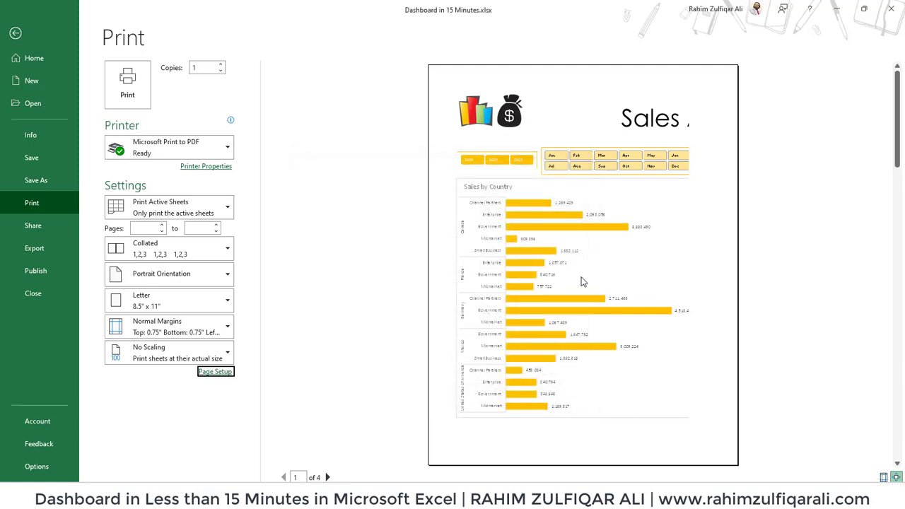
{"action": "key", "text": "Escape"}
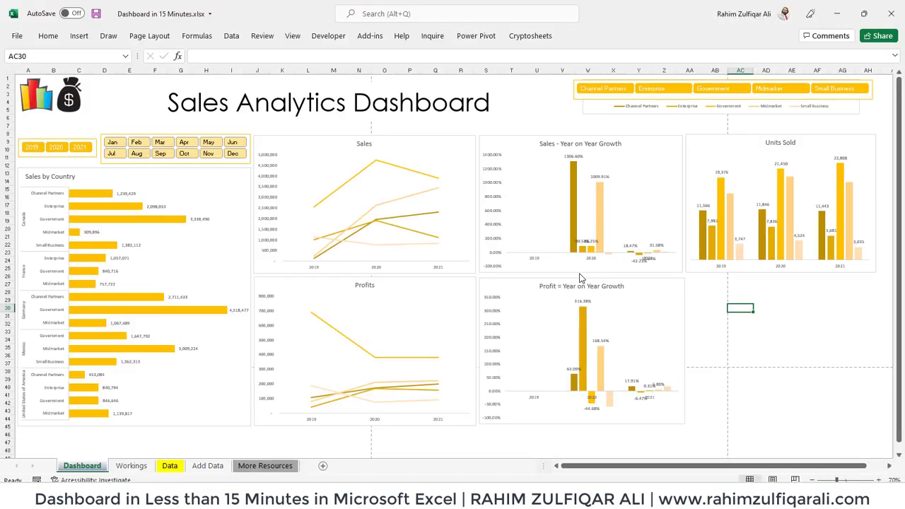
Step: Move the Dashboard's page breaks in Page Break Preview so everything fits on one page, and check the print preview
{"action": "key", "text": "alt"}
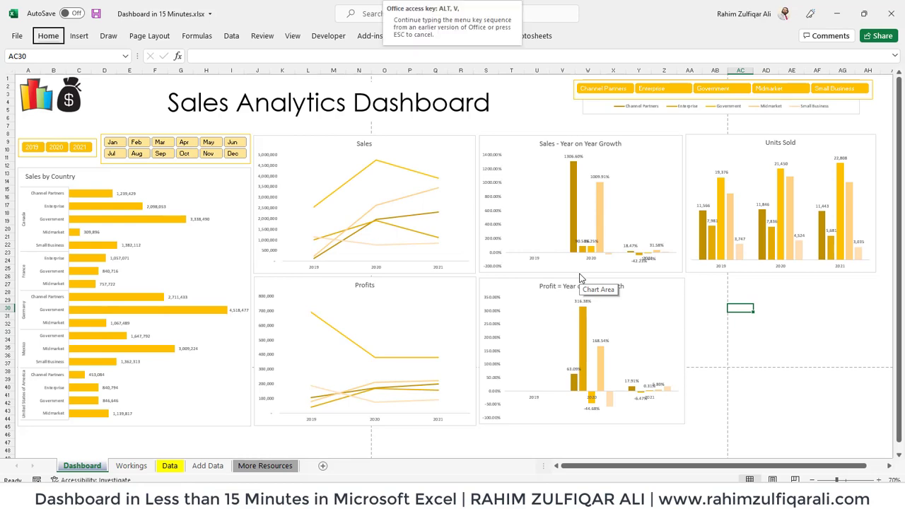
{"action": "key", "text": "w"}
{"action": "key", "text": "i"}
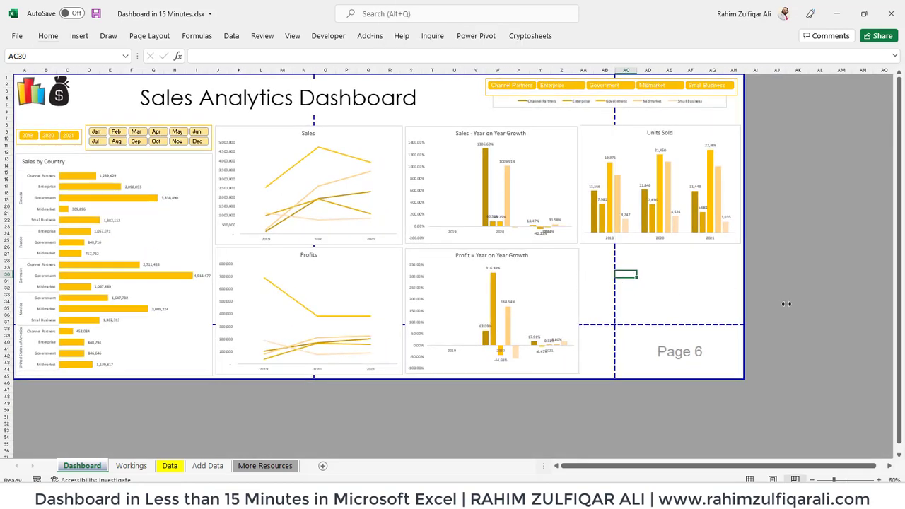
{"action": "left_click_drag", "start_coordinate": [786, 303], "coordinate": [702, 326]}
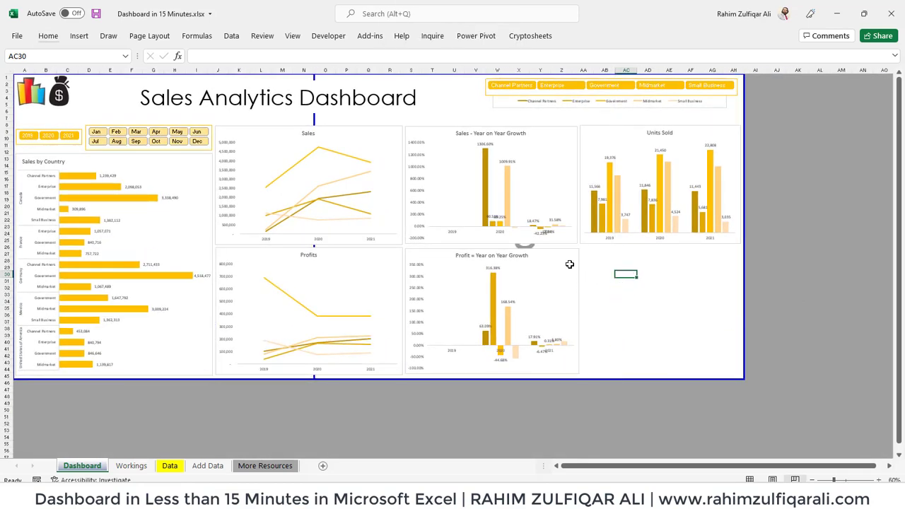
{"action": "left_click", "coordinate": [293, 36]}
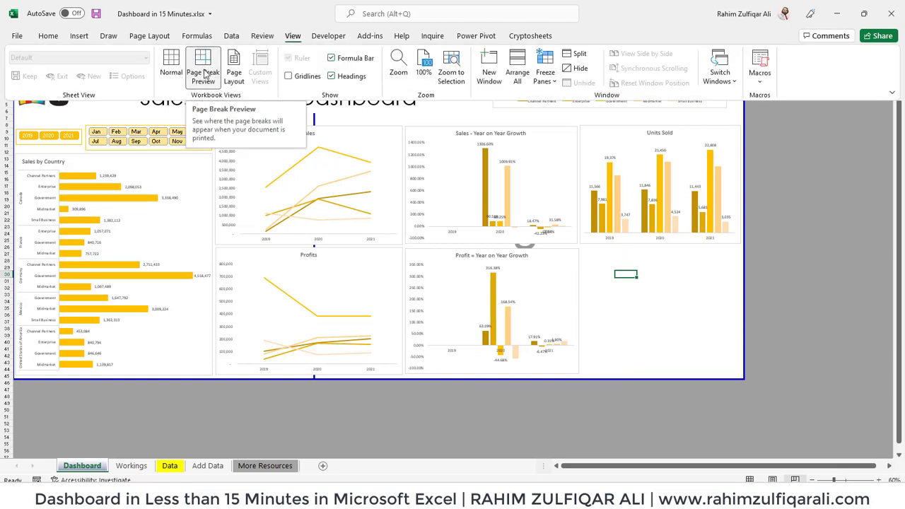
{"action": "key", "text": "ctrl+p"}
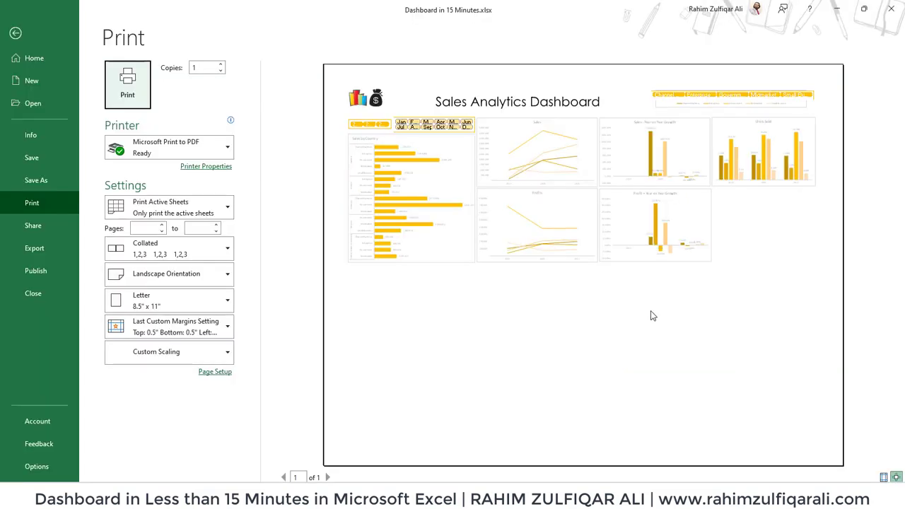
{"action": "key", "text": "Escape"}
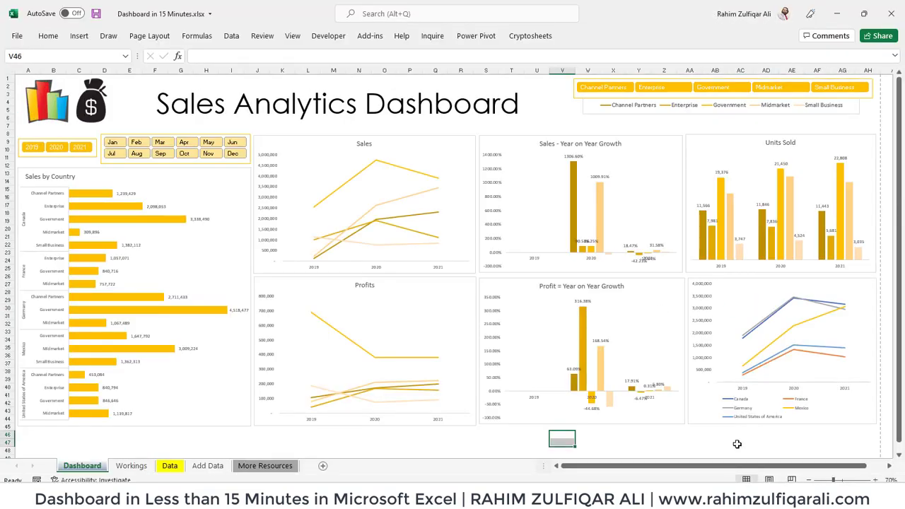
Step: Test the Segment slicer with single segments and with Government, Midmarket and Enterprise combined, and reselect all segments from Channel Partners to Small Business
{"action": "left_click", "coordinate": [604, 87]}
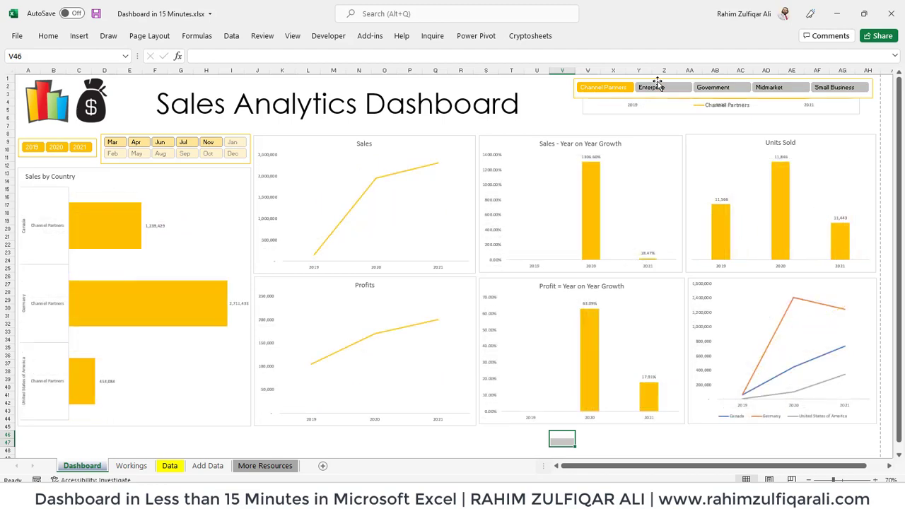
{"action": "left_click", "coordinate": [657, 87]}
{"action": "left_click", "coordinate": [722, 87]}
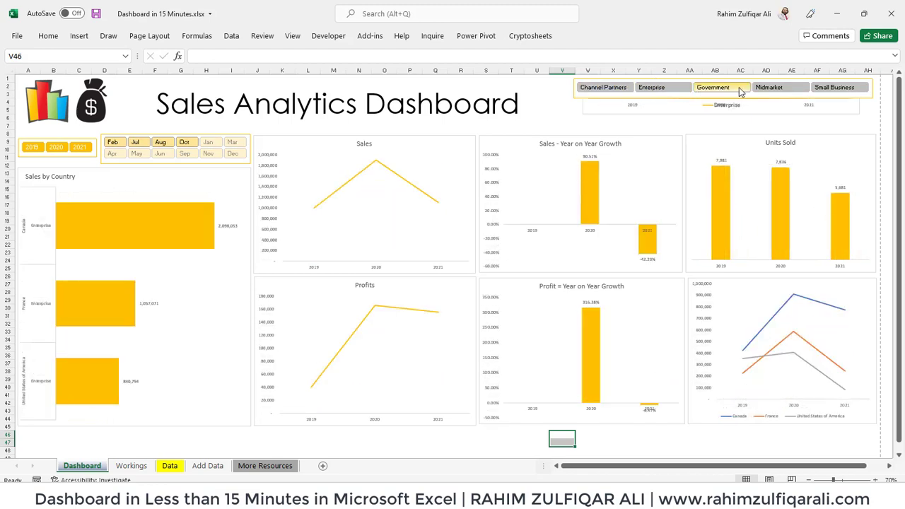
{"action": "left_click", "coordinate": [787, 89], "text": "ctrl"}
{"action": "left_click", "coordinate": [675, 89], "text": "ctrl"}
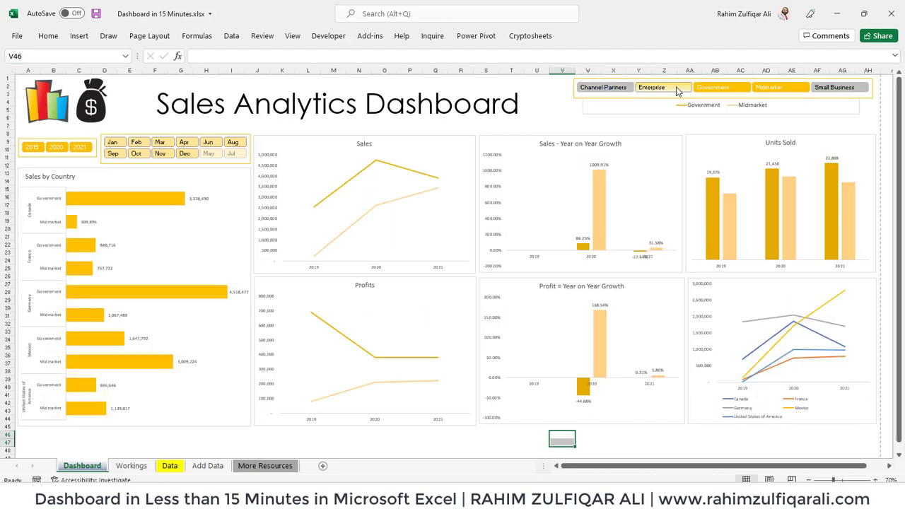
{"action": "left_click", "coordinate": [605, 88]}
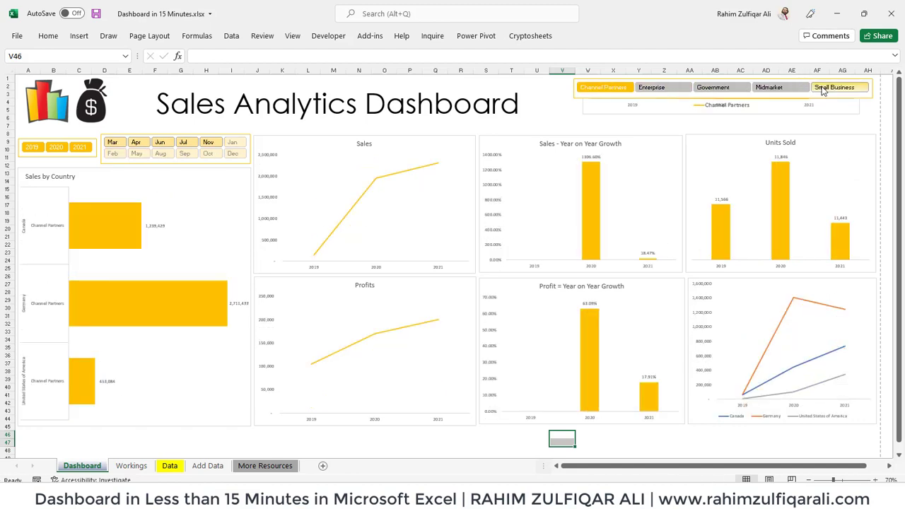
{"action": "left_click", "coordinate": [822, 88], "text": "shift"}
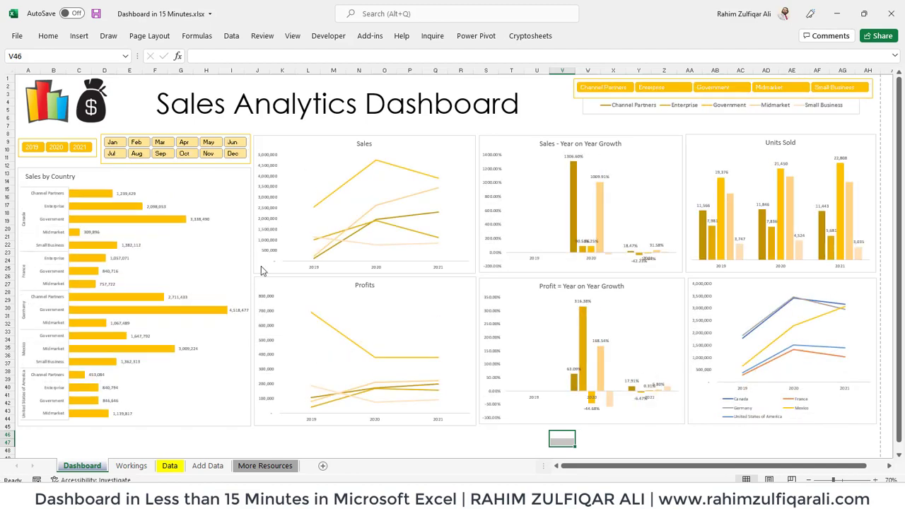
Step: Look over the PivotTables on the Workings sheet and examine the Dashboard at 100% zoom, finishing at 80%
{"action": "left_click", "coordinate": [141, 466]}
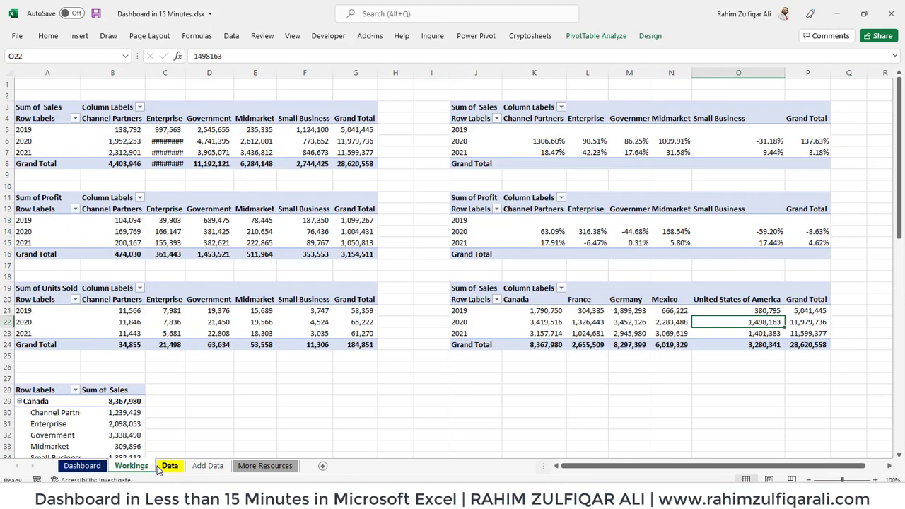
{"action": "left_click", "coordinate": [93, 469]}
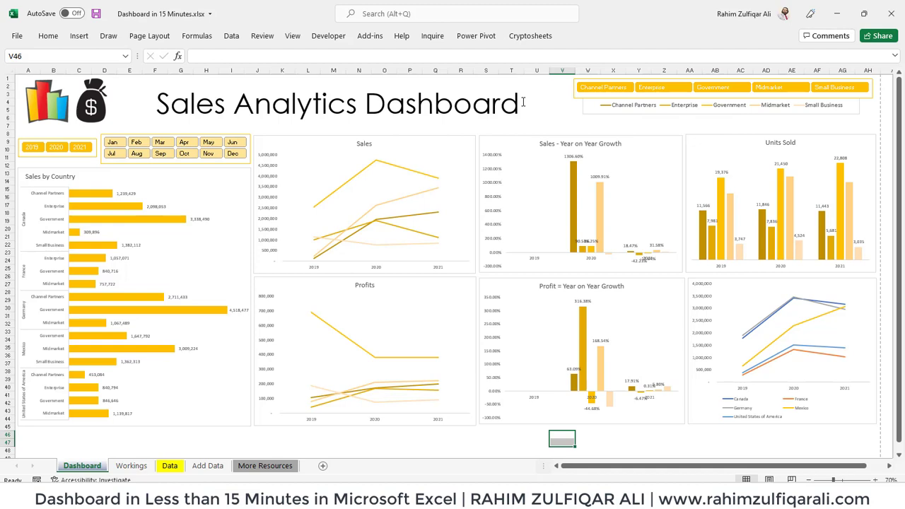
{"action": "left_click", "coordinate": [891, 480]}
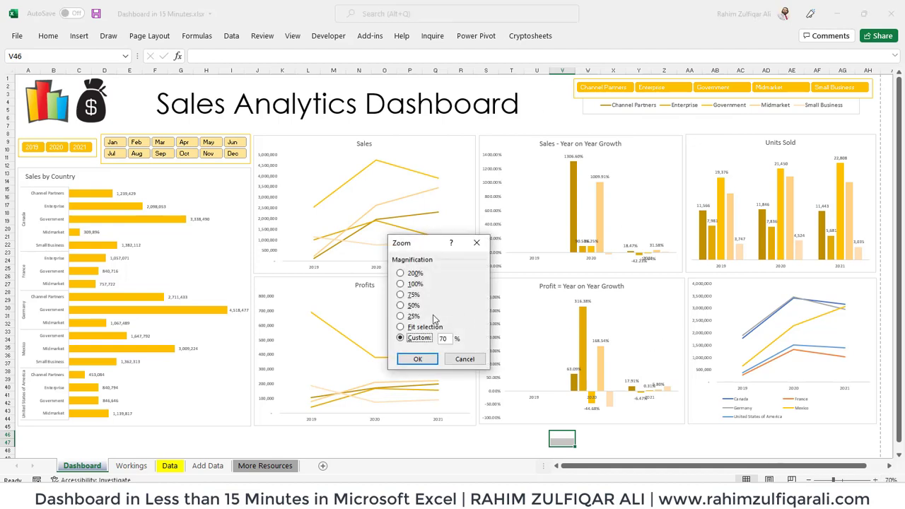
{"action": "left_click", "coordinate": [414, 284]}
{"action": "left_click", "coordinate": [417, 358]}
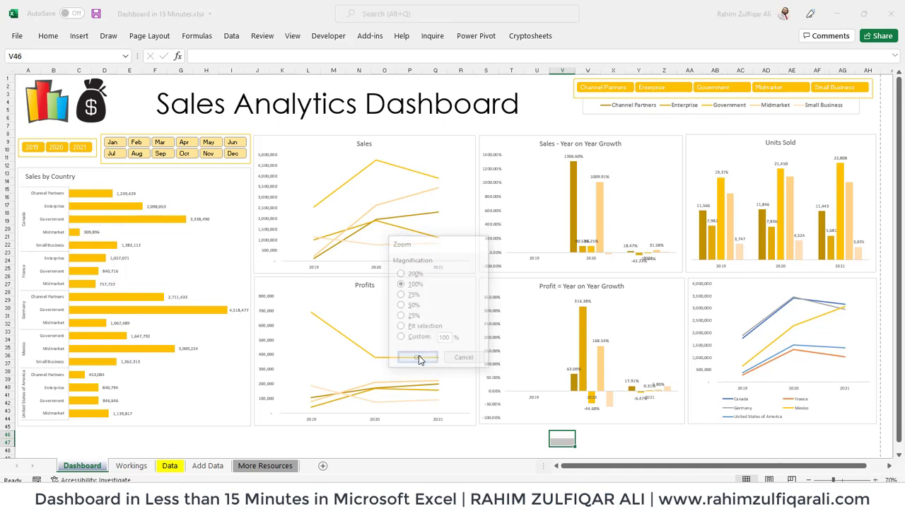
{"action": "scroll", "coordinate": [901, 325], "scroll_direction": "up", "scroll_amount": 5}
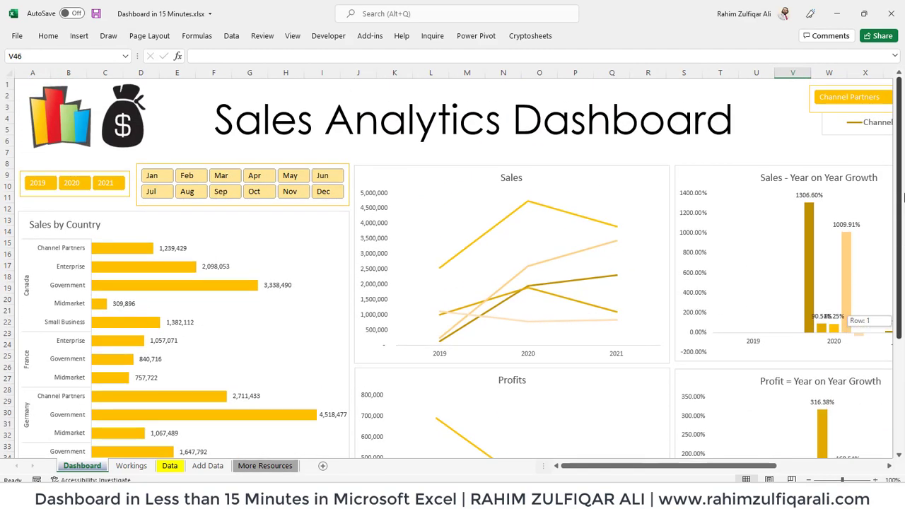
{"action": "mouse_move", "coordinate": [590, 465]}
{"action": "left_mouse_down"}
{"action": "mouse_move", "coordinate": [707, 480]}
{"action": "mouse_move", "coordinate": [595, 466]}
{"action": "left_mouse_up"}
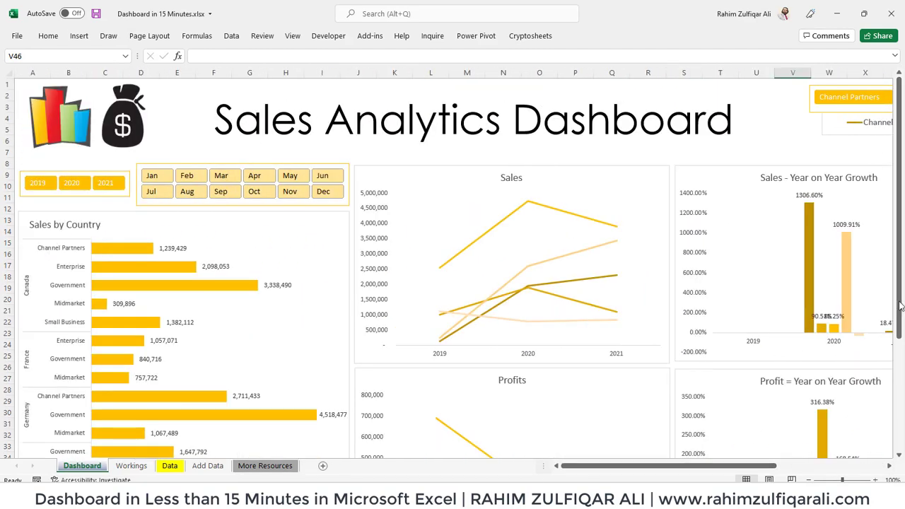
{"action": "left_click_drag", "start_coordinate": [899, 301], "coordinate": [902, 421]}
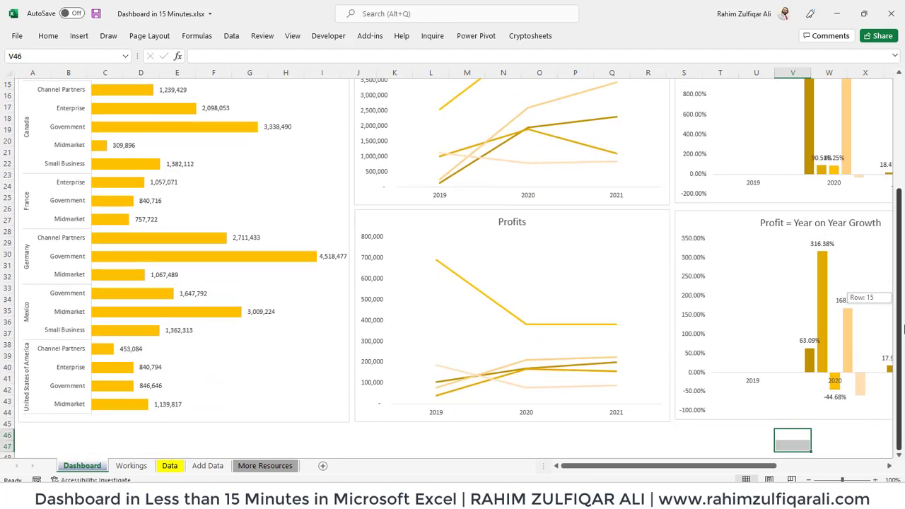
{"action": "left_click_drag", "start_coordinate": [901, 330], "coordinate": [902, 212]}
{"action": "left_click", "coordinate": [810, 480]}
{"action": "left_click", "coordinate": [809, 480]}
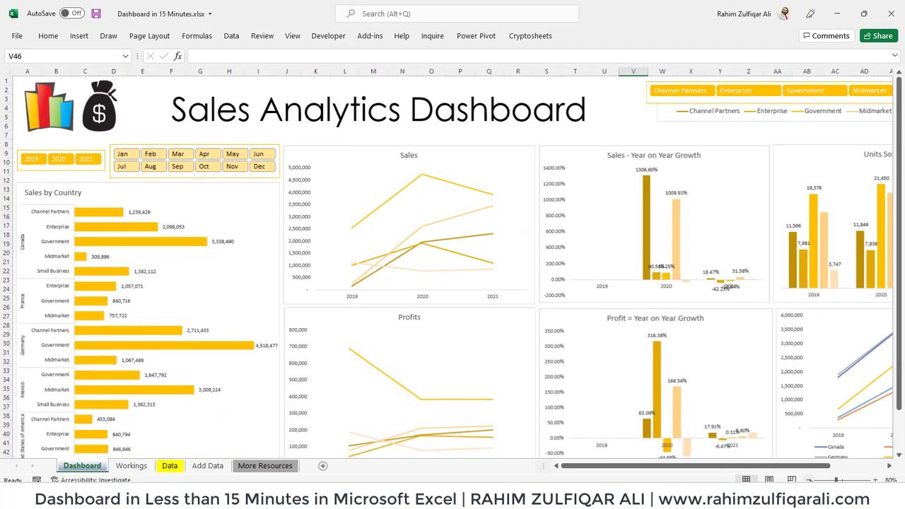
Step: Filter the dashboard by individual segments and by the range from Channel Partners to Government to compare the charts
{"action": "left_click", "coordinate": [678, 90]}
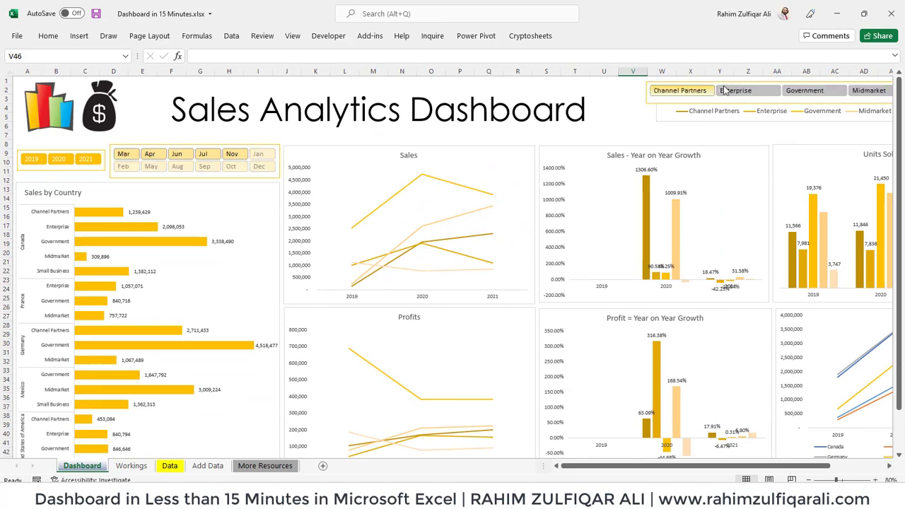
{"action": "left_click", "coordinate": [806, 91]}
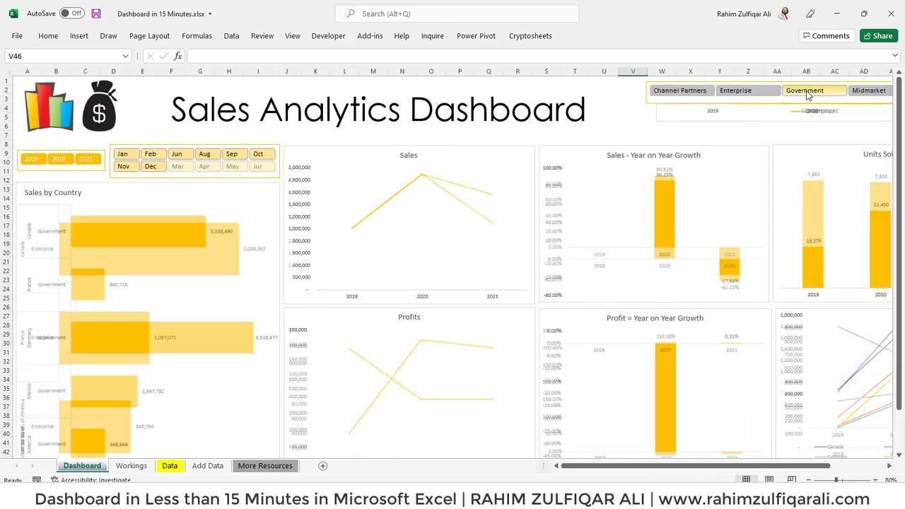
{"action": "left_click", "coordinate": [696, 92]}
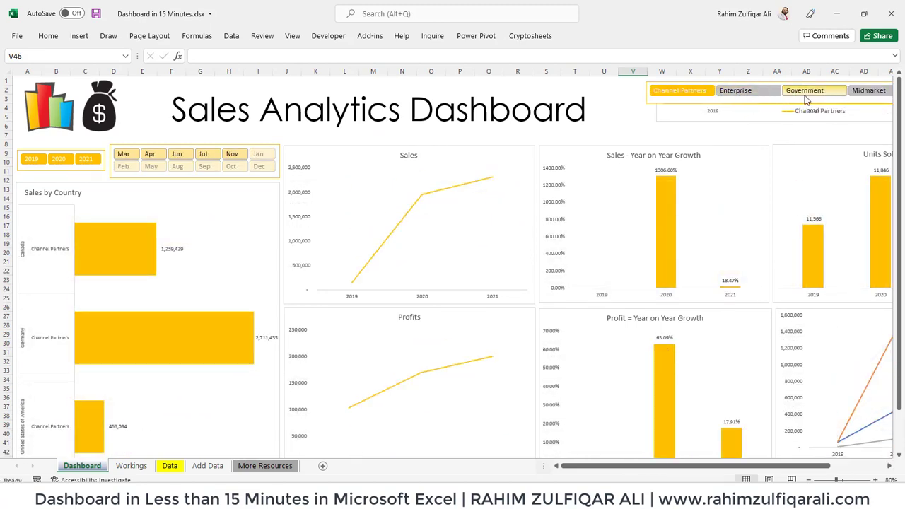
{"action": "left_click", "coordinate": [806, 91], "text": "shift"}
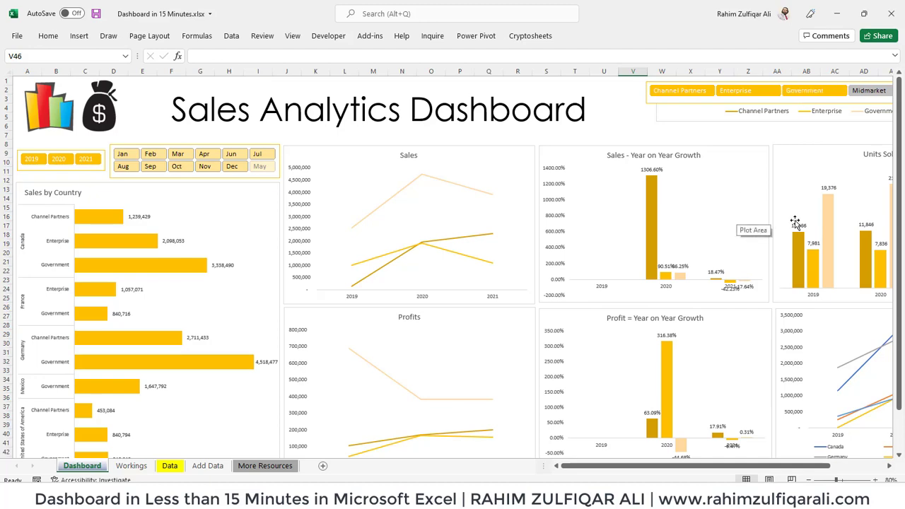
Step: Zoom the Dashboard out to 70% and reselect every segment from Channel Partners to Small Business
{"action": "scroll", "coordinate": [824, 467], "scroll_direction": "down", "scroll_amount": 2}
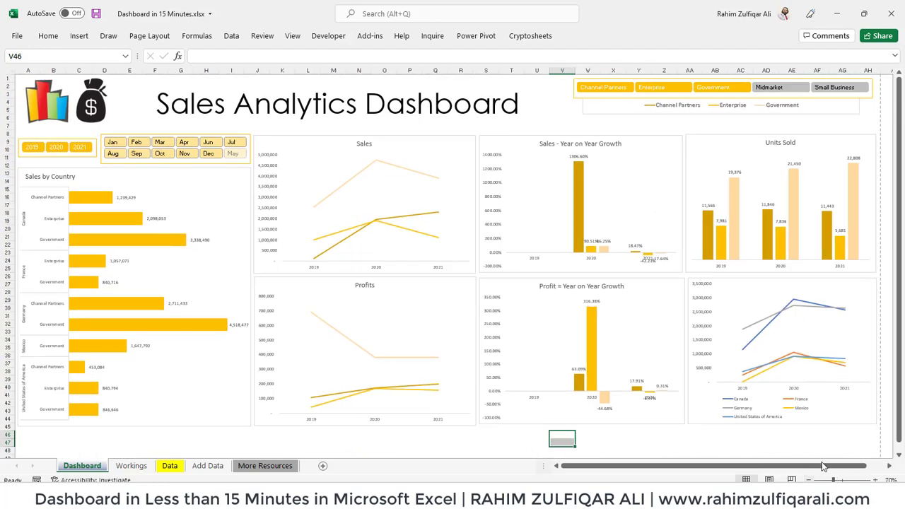
{"action": "left_click", "coordinate": [606, 86]}
{"action": "left_click", "coordinate": [828, 88], "text": "shift"}
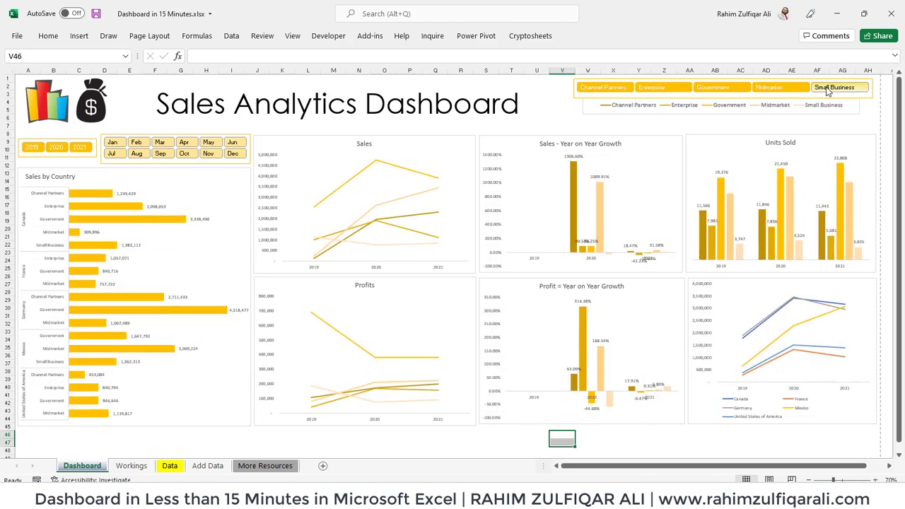